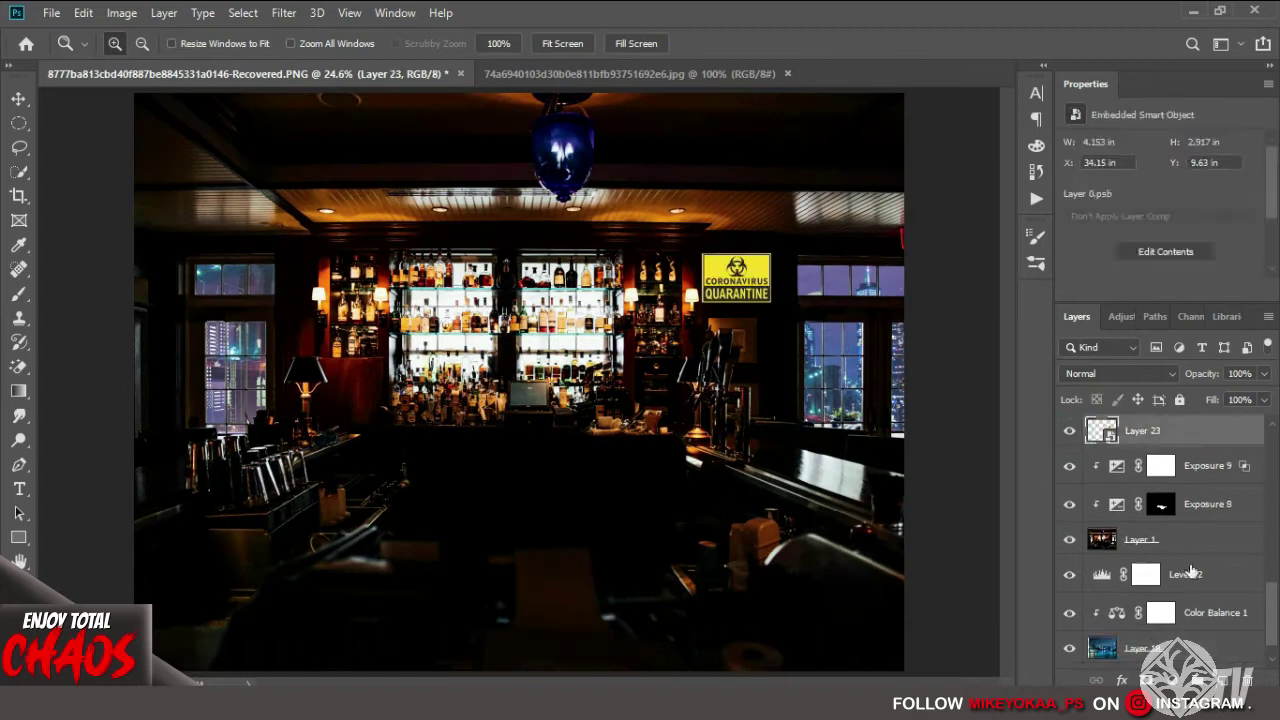
# Heavily darken the quarantine sign with an Exposure layer and prepare a brush for its mask.
pyautogui.click(1171, 680)
pyautogui.click(1167, 458)
pyautogui.moveTo(1160, 191); pyautogui.dragTo(1097, 191)
pyautogui.press('b')
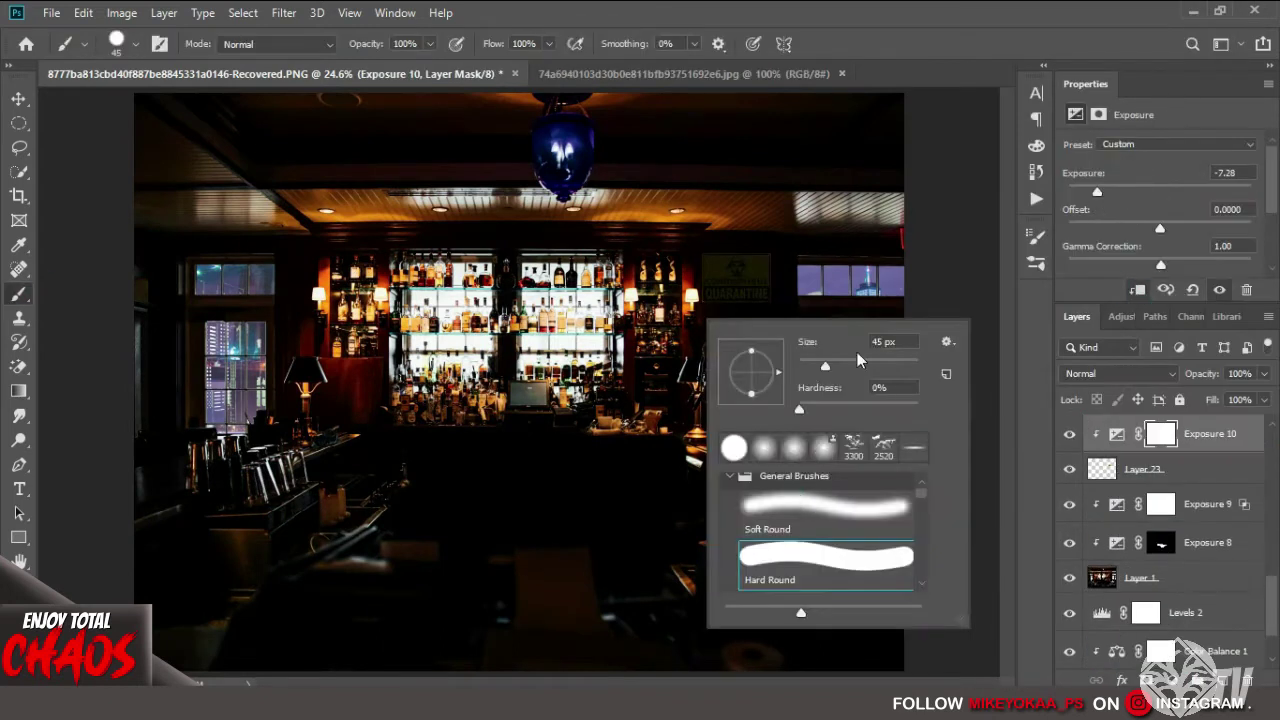
pyautogui.rightClick(691, 281)
pyautogui.click(691, 281)
# Add a Vibrance layer to boost the scene's vibrance.
pyautogui.click(1171, 680)
pyautogui.click(1100, 485)
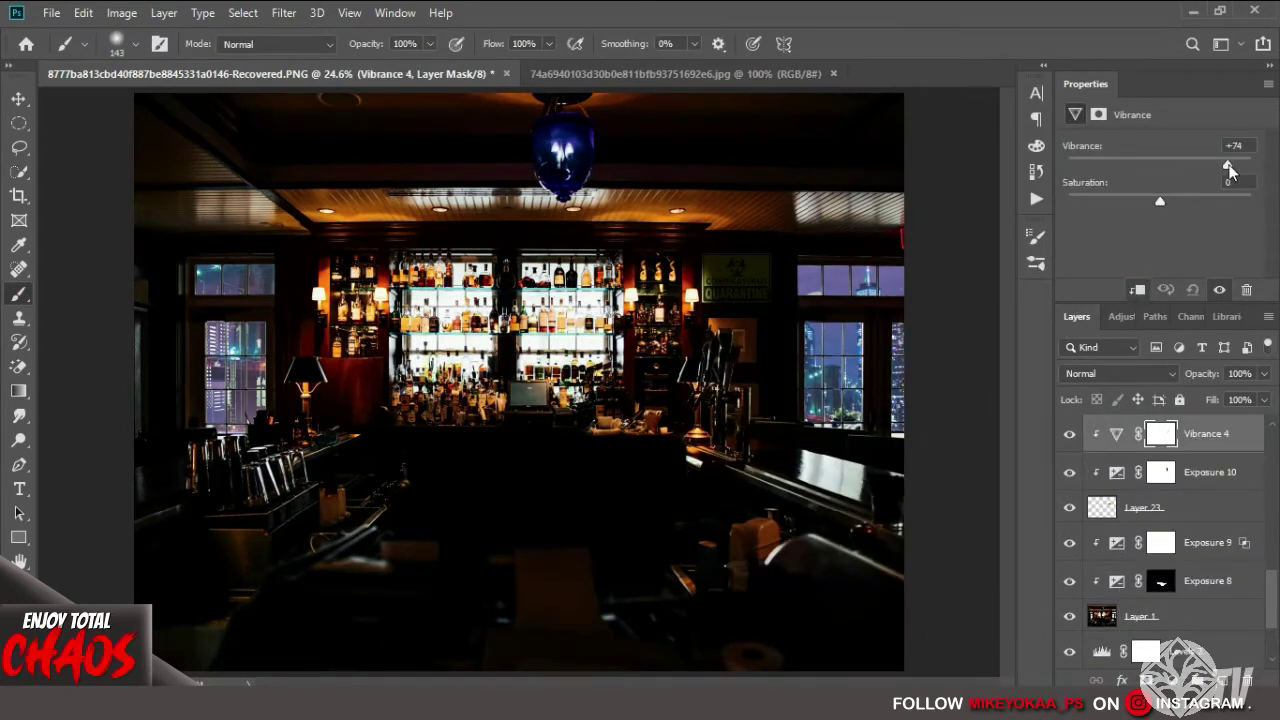
pyautogui.moveTo(1160, 164)
pyautogui.mouseDown()
pyautogui.moveTo(1186, 164)
pyautogui.moveTo(1097, 191)
pyautogui.mouseUp()
# Show the bar stools and darken them with a clipped Exposure layer, using Blend If to keep highlights.
pyautogui.click(1070, 462)
pyautogui.click(1236, 455)
pyautogui.click(1171, 680)
pyautogui.click(1170, 452)
pyautogui.doubleClick(1255, 448)
pyautogui.moveTo(873, 457); pyautogui.dragTo(939, 459)
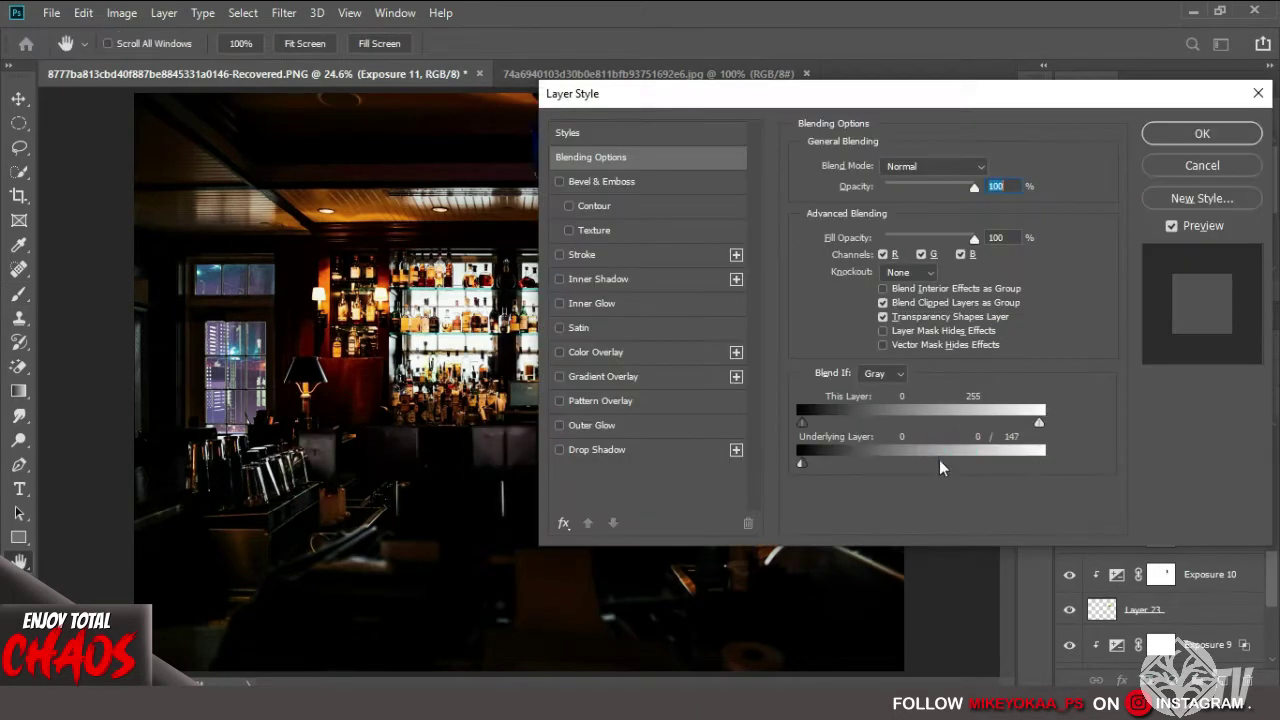
pyautogui.click(1192, 131)
# Add a Color Balance layer to the stools and reveal the soldier at the left edge.
pyautogui.hotkey('ctrl', 'b')
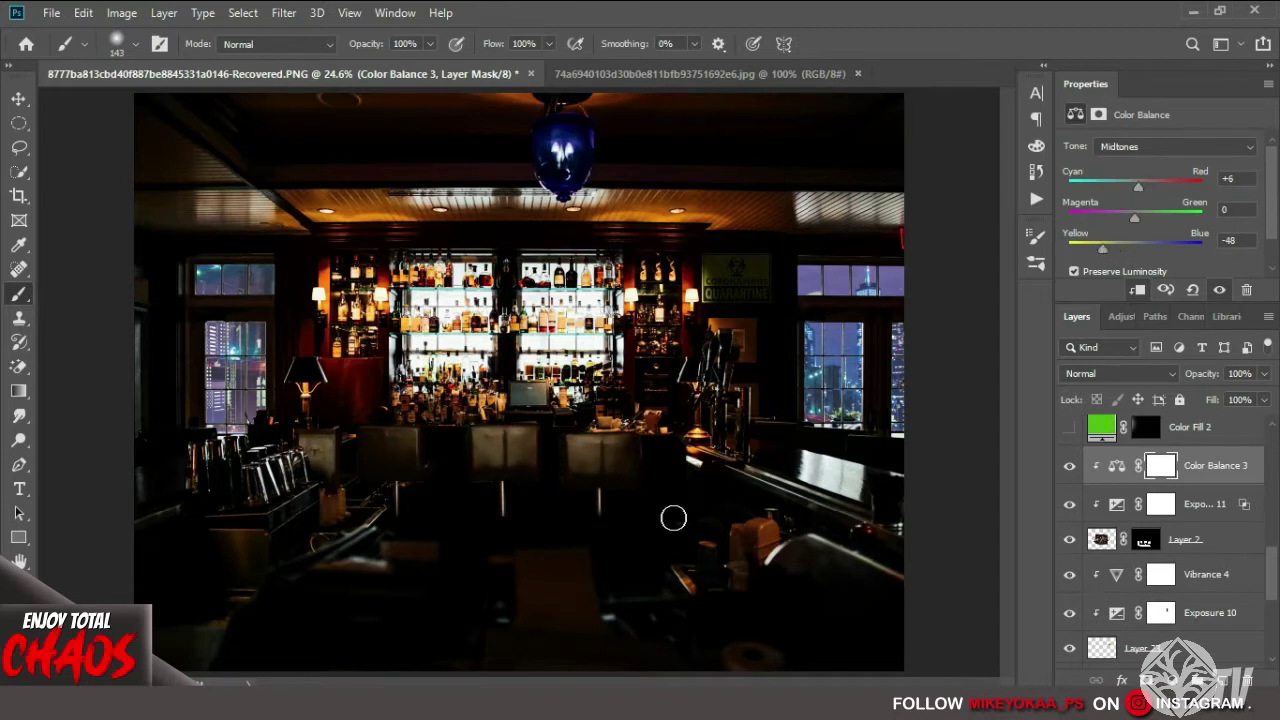
pyautogui.click(1075, 467)
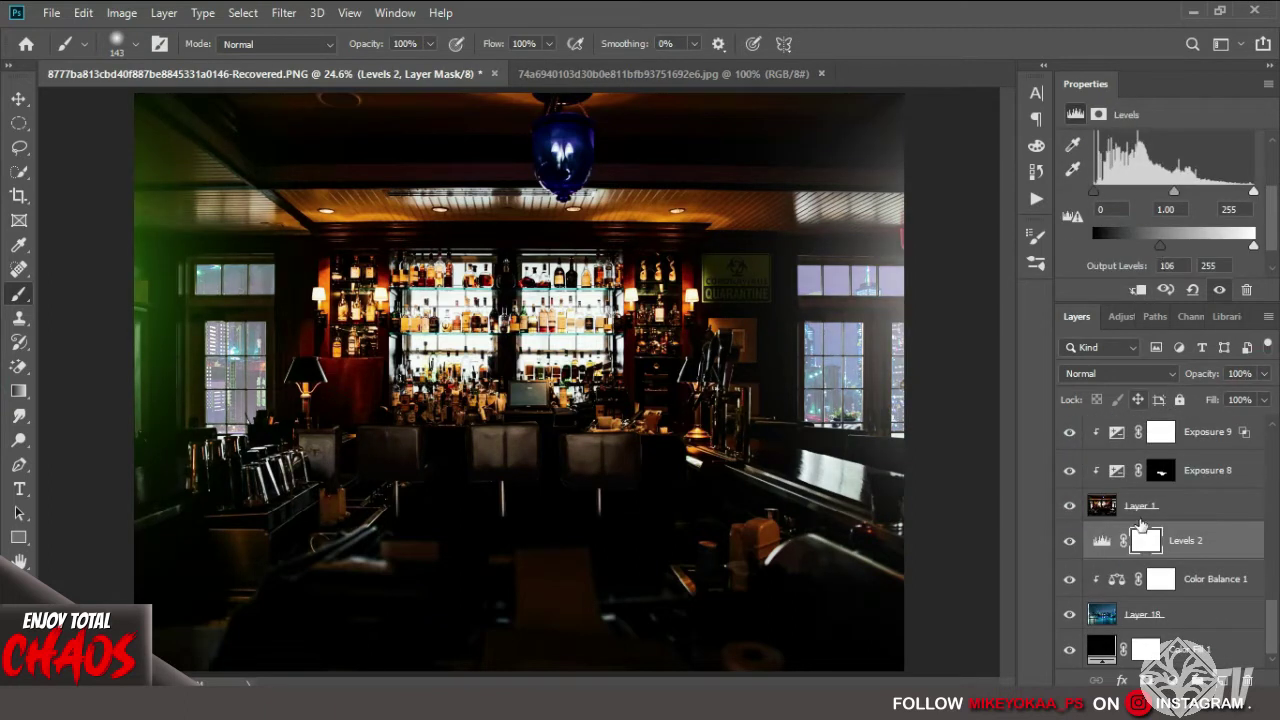
pyautogui.scroll(2, 1165, 628)
pyautogui.click(1172, 582)
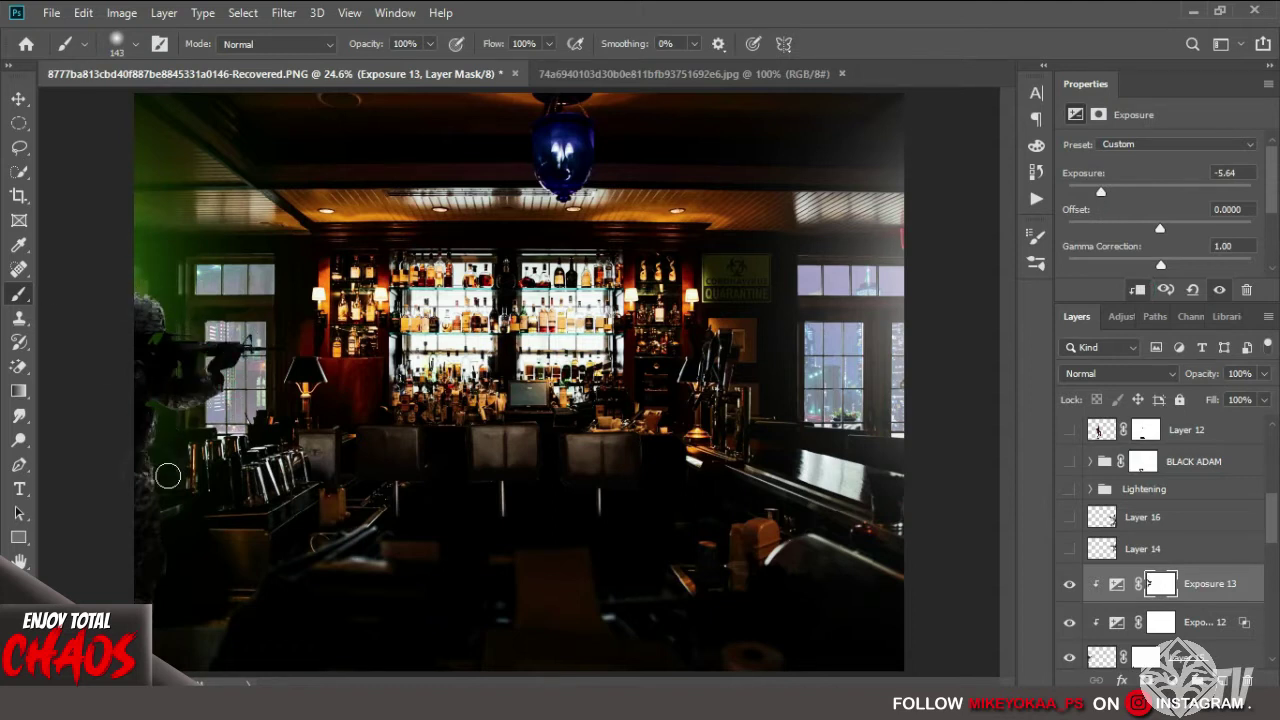
# Tint the left soldier green and darken him with a colorized Hue/Saturation layer.
pyautogui.click(1178, 680)
pyautogui.click(1155, 479)
pyautogui.click(1162, 279)
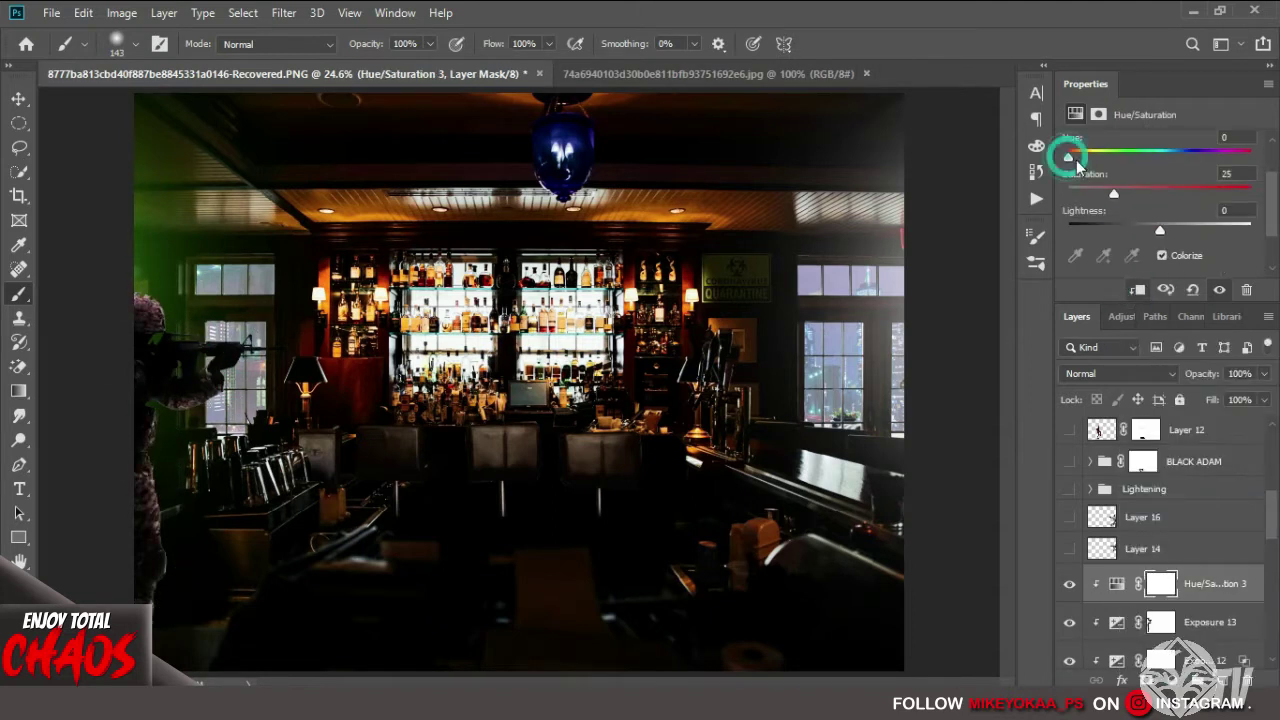
pyautogui.click(1118, 373)
pyautogui.press('Escape')
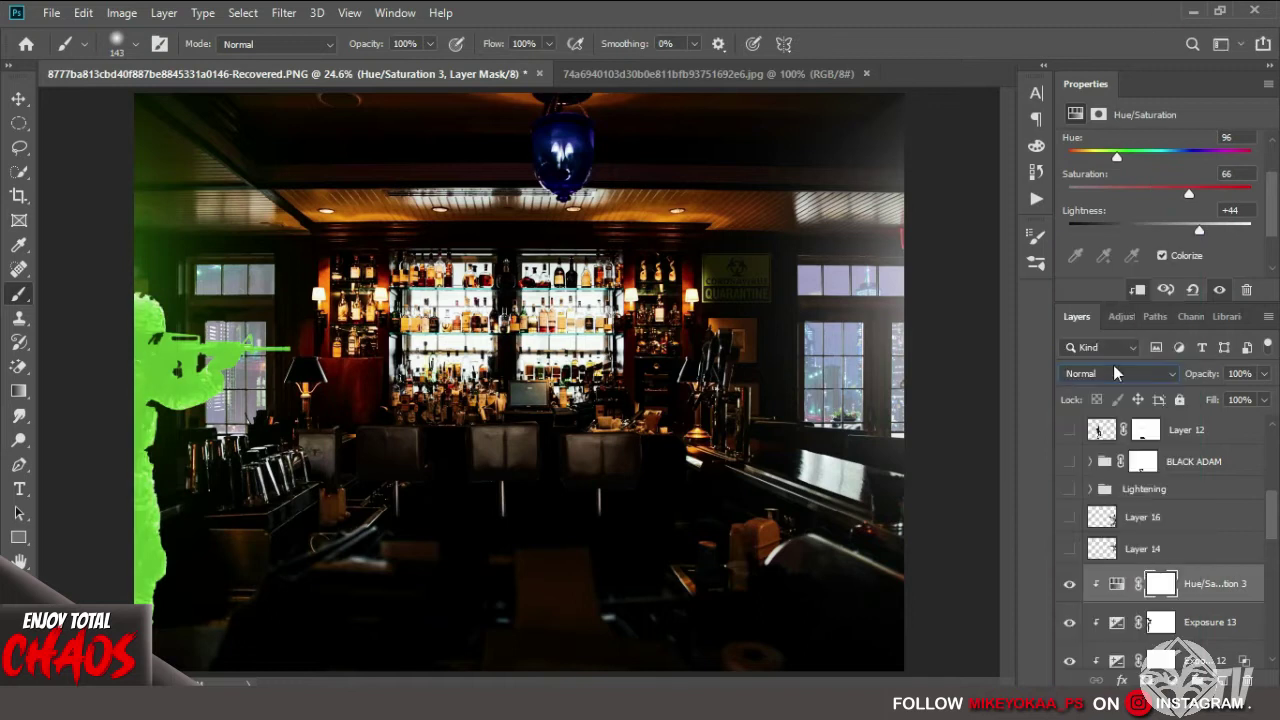
pyautogui.moveTo(1158, 231); pyautogui.dragTo(1128, 231)
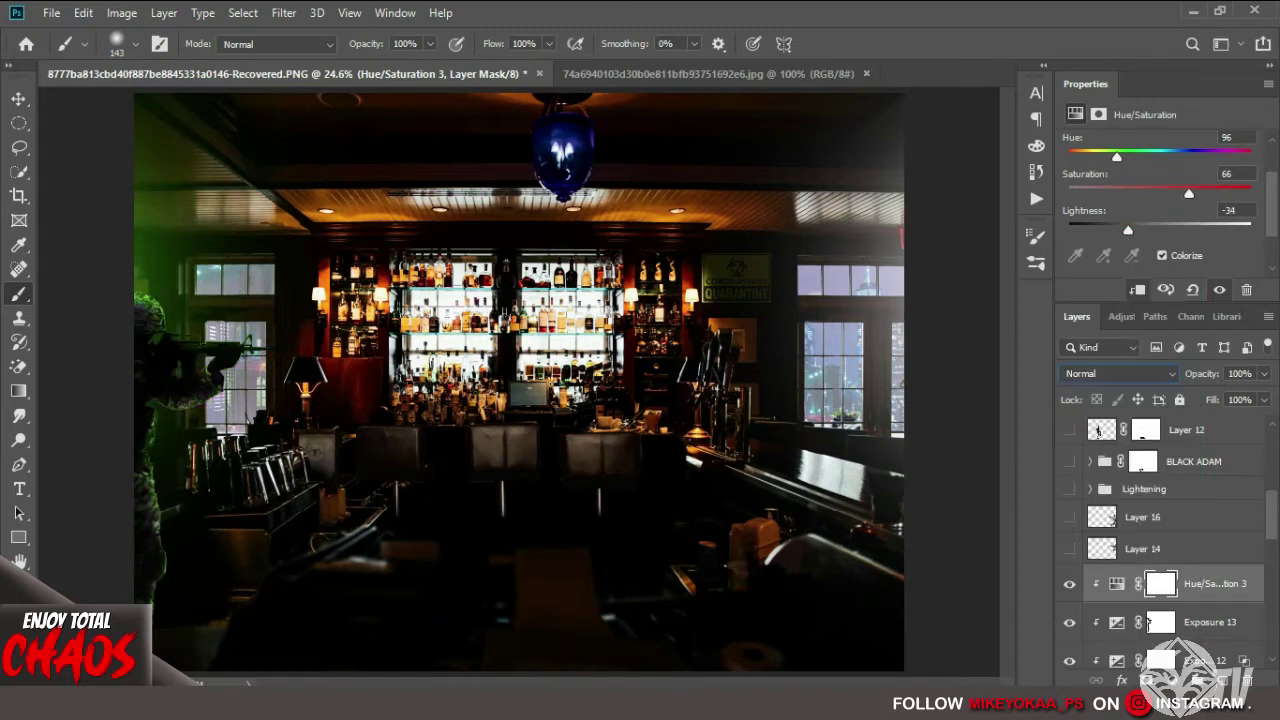
# Show the right soldier and darken him with two clipped Exposure layers, letting window light through via Blend If.
pyautogui.click(1069, 548)
pyautogui.click(1142, 548)
pyautogui.click(1178, 680)
pyautogui.click(1155, 430)
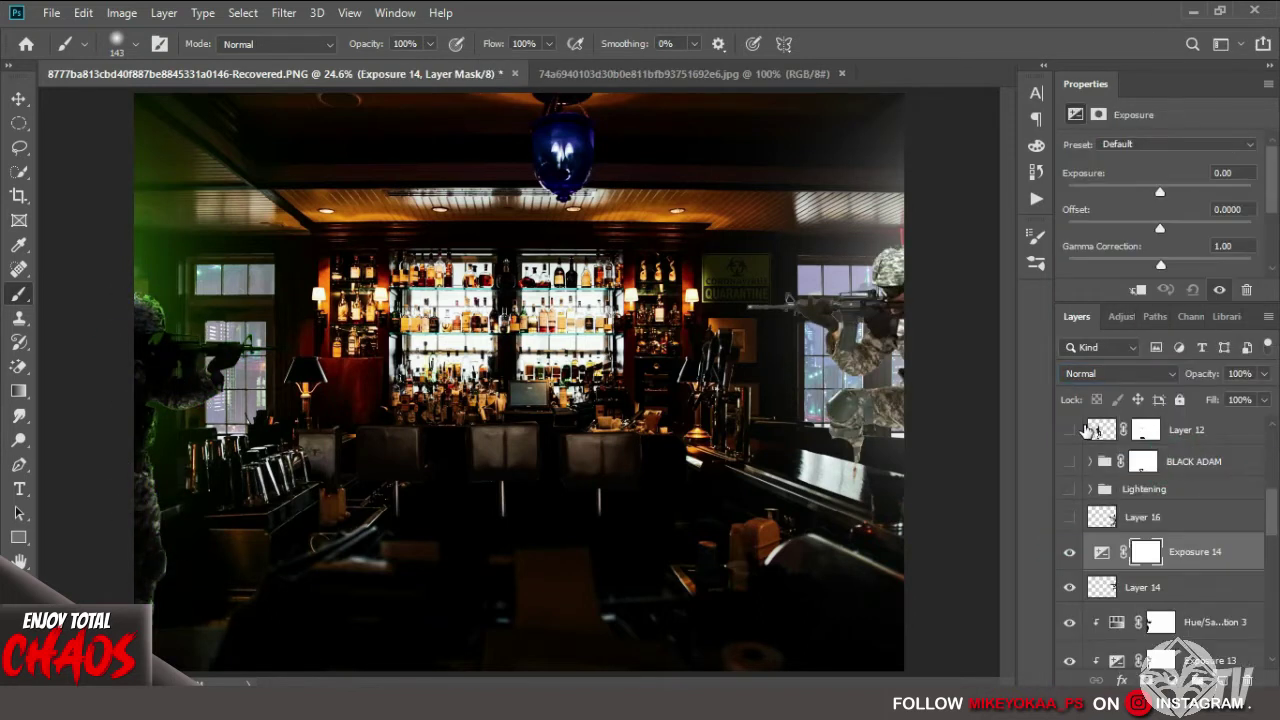
pyautogui.moveTo(1160, 191); pyautogui.dragTo(1103, 191)
pyautogui.doubleClick(1244, 552)
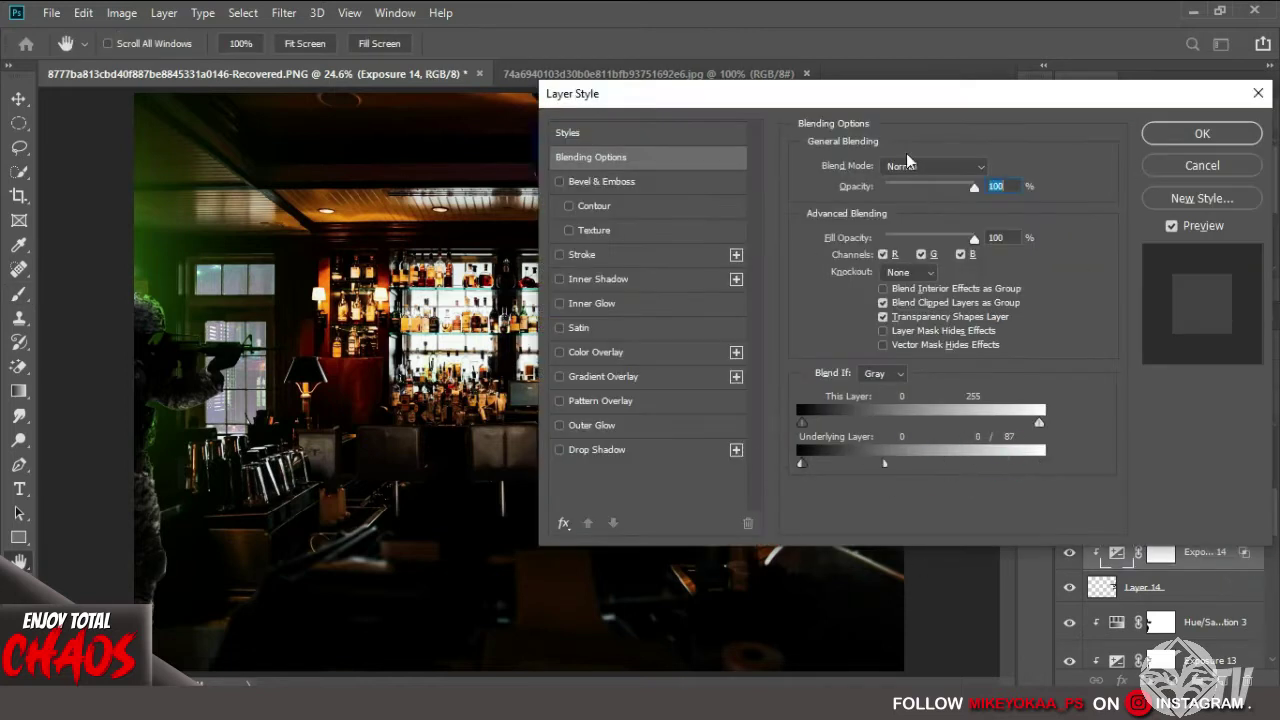
pyautogui.moveTo(586, 100); pyautogui.dragTo(157, 100)
pyautogui.moveTo(537, 482); pyautogui.dragTo(509, 482)
pyautogui.press('Return')
pyautogui.click(1178, 680)
pyautogui.click(1155, 430)
pyautogui.moveTo(1150, 191); pyautogui.dragTo(1122, 191)
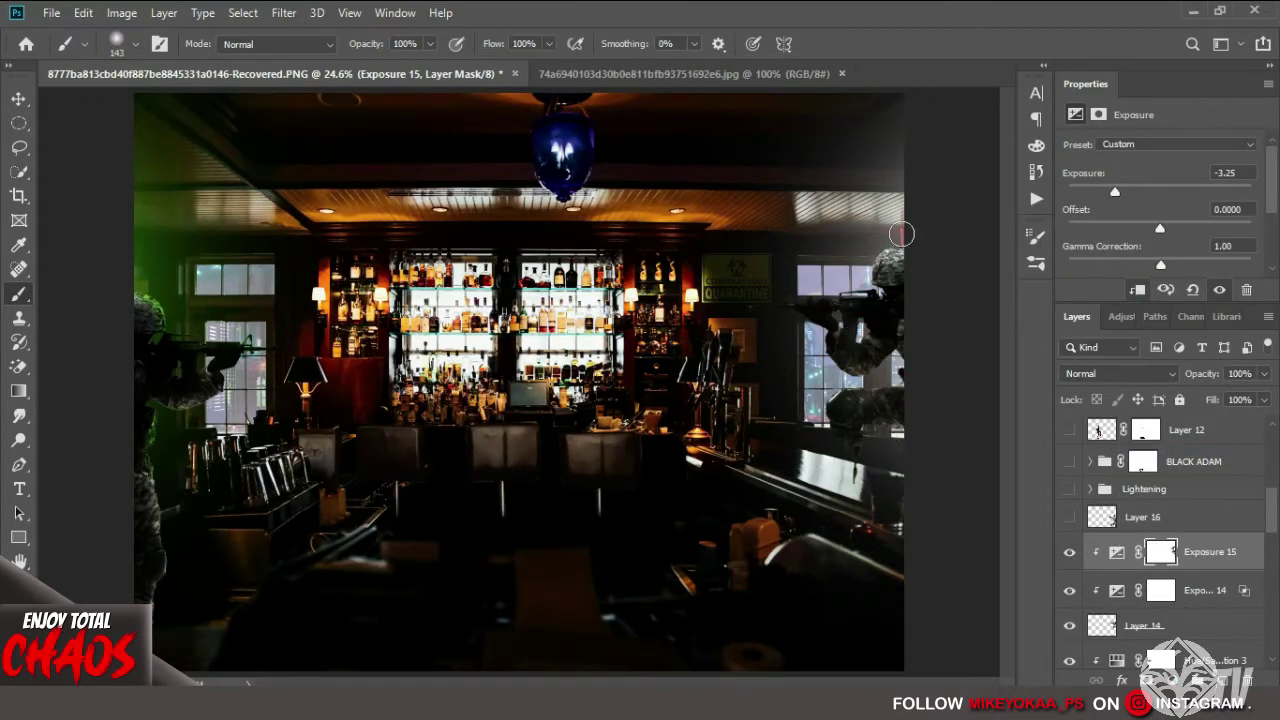
# Show the crouching soldier at lower right and darken him with a clipped Exposure layer.
pyautogui.click(1069, 517)
pyautogui.click(1142, 517)
pyautogui.click(1178, 680)
pyautogui.click(1100, 457)
pyautogui.click(1137, 290)
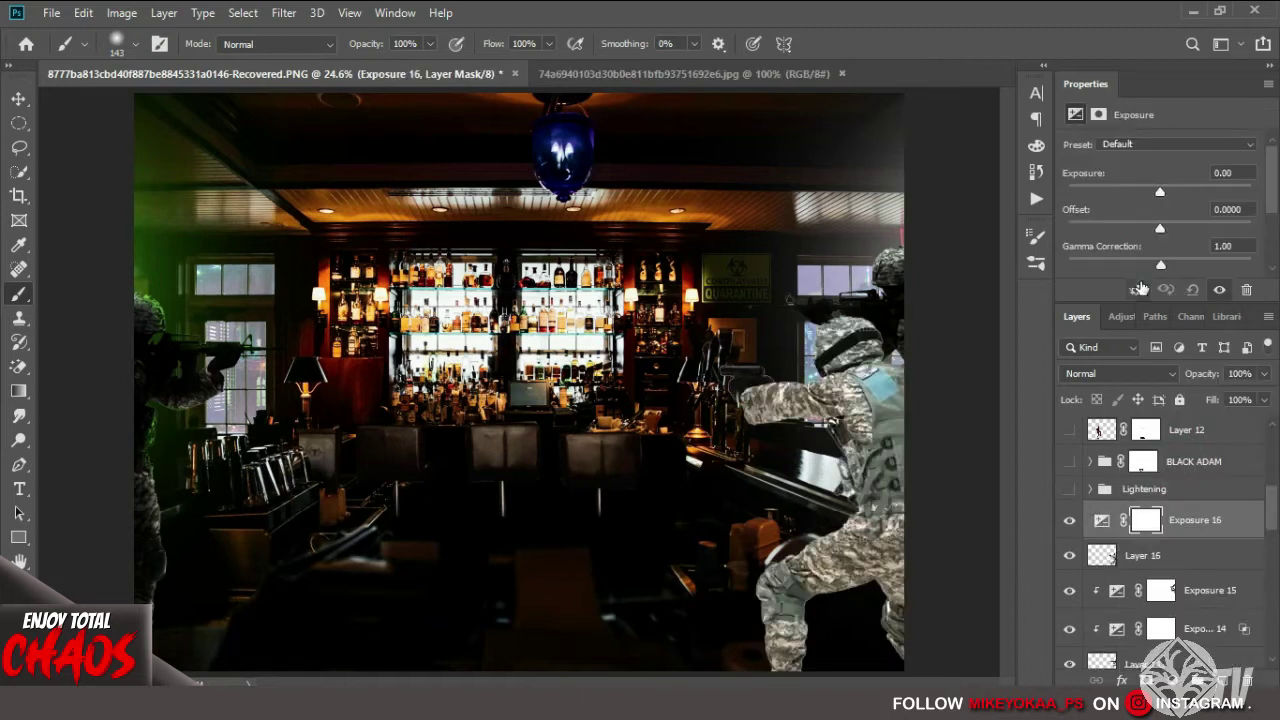
pyautogui.moveTo(1160, 191); pyautogui.dragTo(1095, 191)
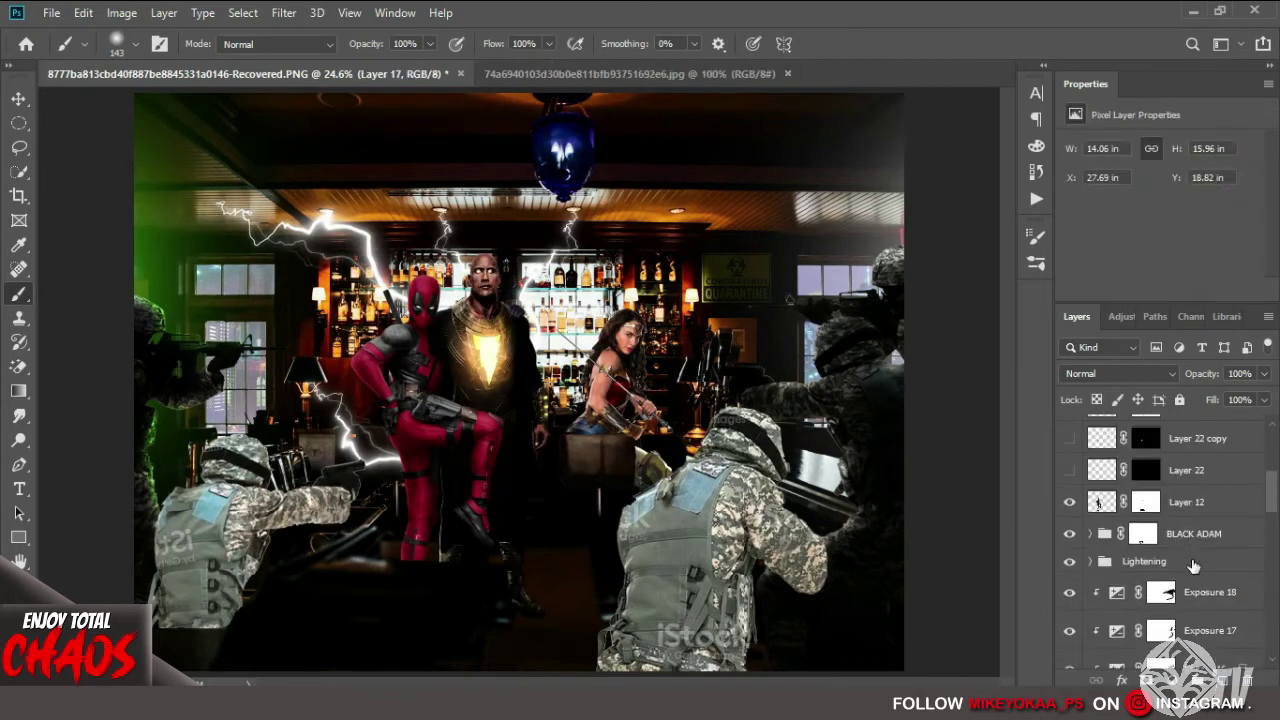
# Darken Black Adam with a clipped Exposure layer, keeping highlights via Blend If, then ease it slightly.
pyautogui.click(1190, 533)
pyautogui.click(1178, 680)
pyautogui.click(1154, 449)
pyautogui.moveTo(1160, 191); pyautogui.dragTo(1095, 191)
pyautogui.press('z')
pyautogui.click(502, 324)
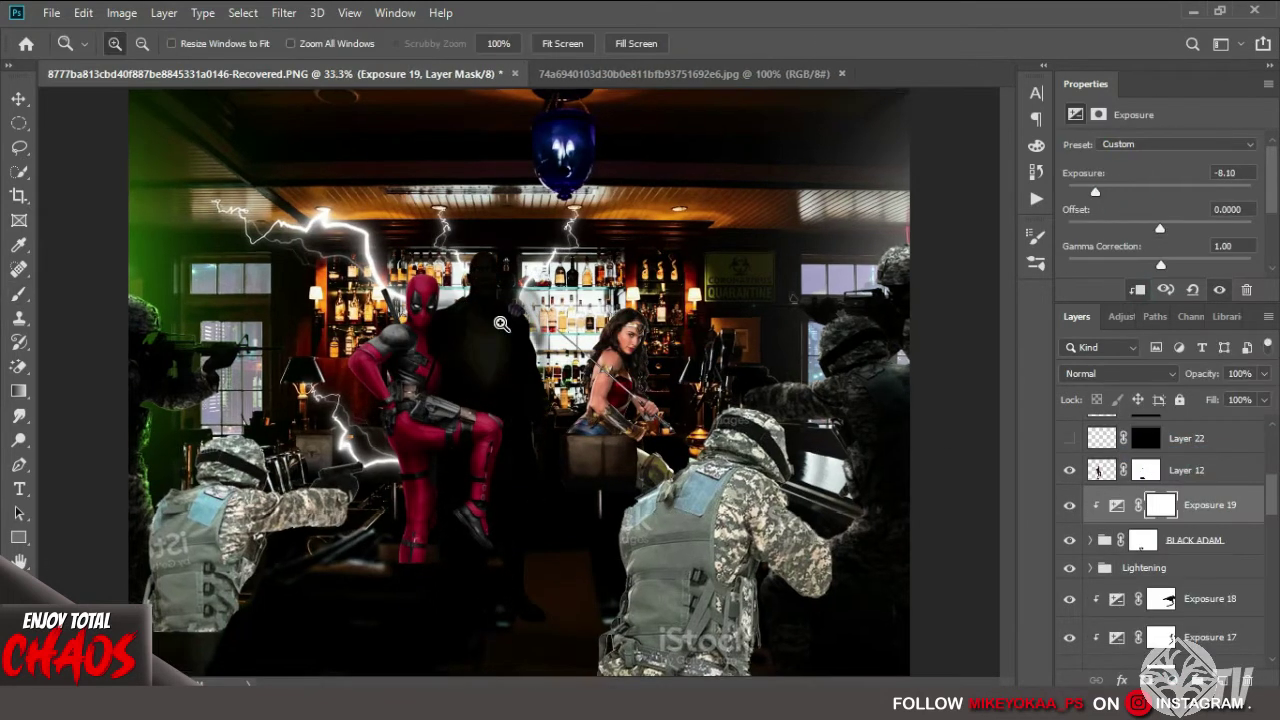
pyautogui.click(502, 324)
pyautogui.press('v')
pyautogui.doubleClick(1245, 505)
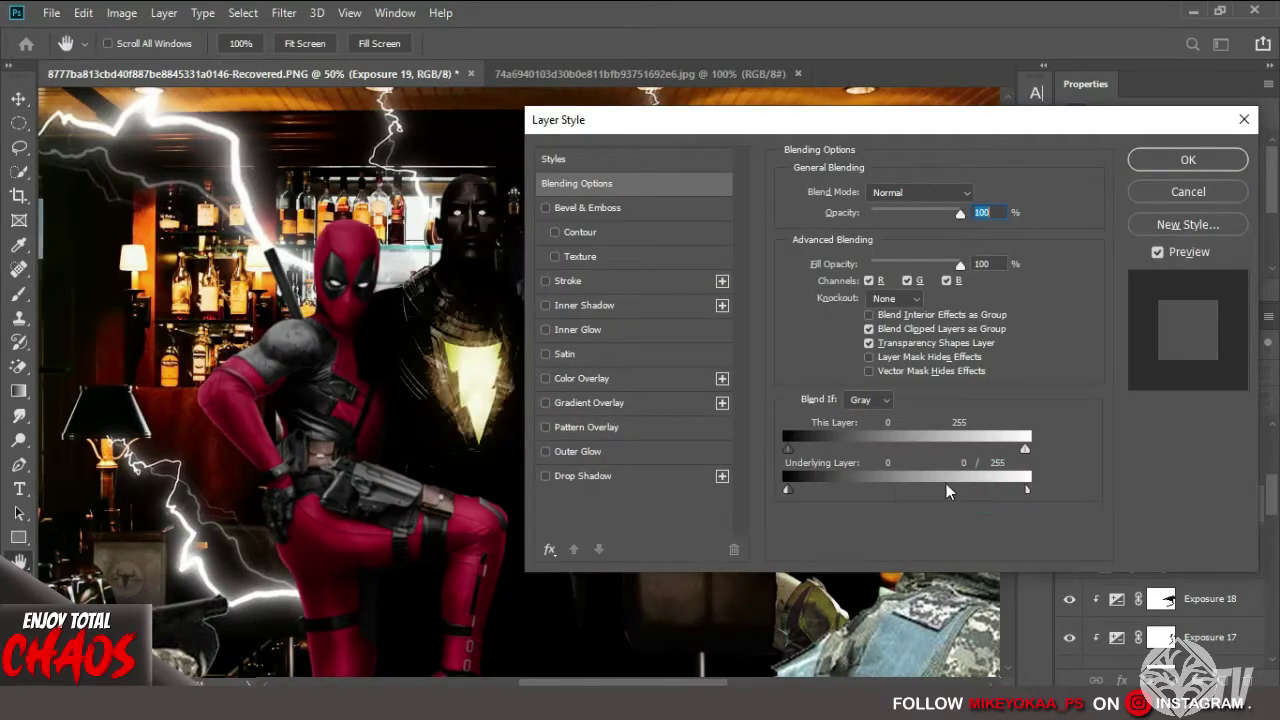
pyautogui.moveTo(946, 490); pyautogui.dragTo(900, 490)
pyautogui.press('Return')
pyautogui.moveTo(1095, 191); pyautogui.dragTo(1220, 191)
# Add a clipped brightening Exposure layer for Black Adam with an inverted mask for painting.
pyautogui.press('b')
pyautogui.click(1183, 512)
pyautogui.hotkey('ctrl', 'alt', 'g')
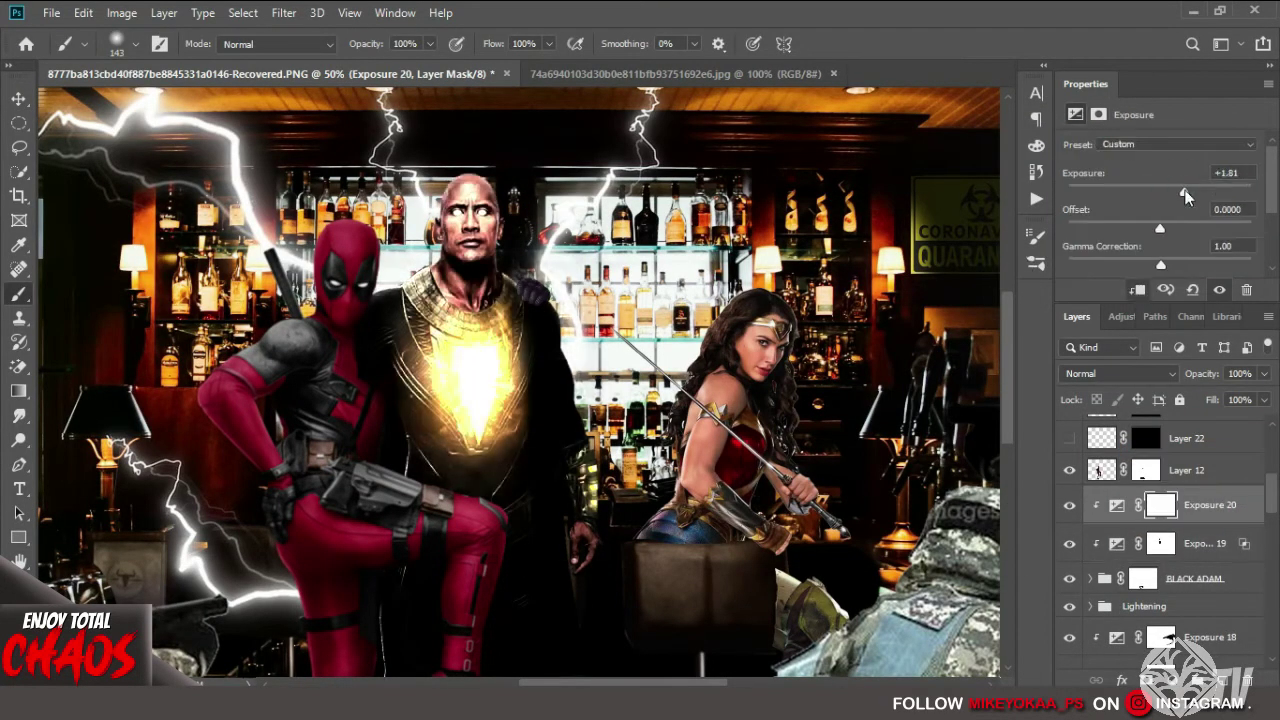
pyautogui.hotkey('ctrl', 'i')
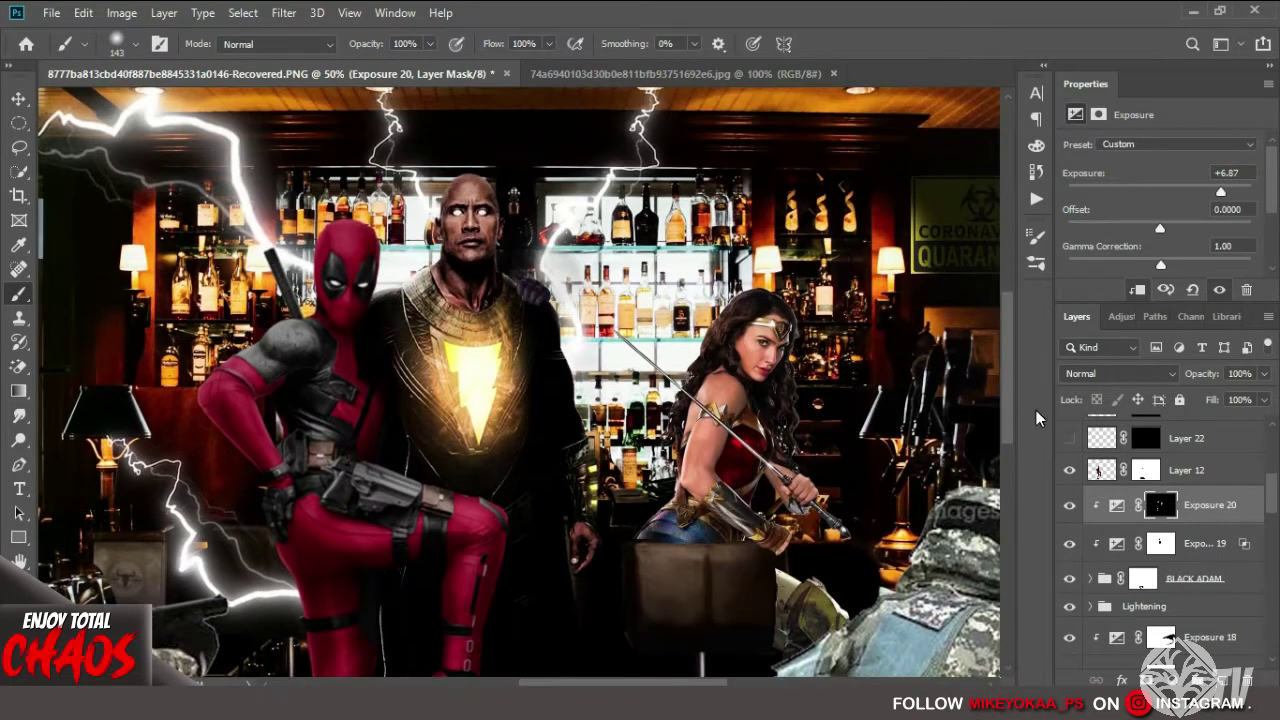
# Darken Deadpool with a clipped Exposure layer, letting bright areas through via Blend If.
pyautogui.press('z')
pyautogui.click(1187, 470)
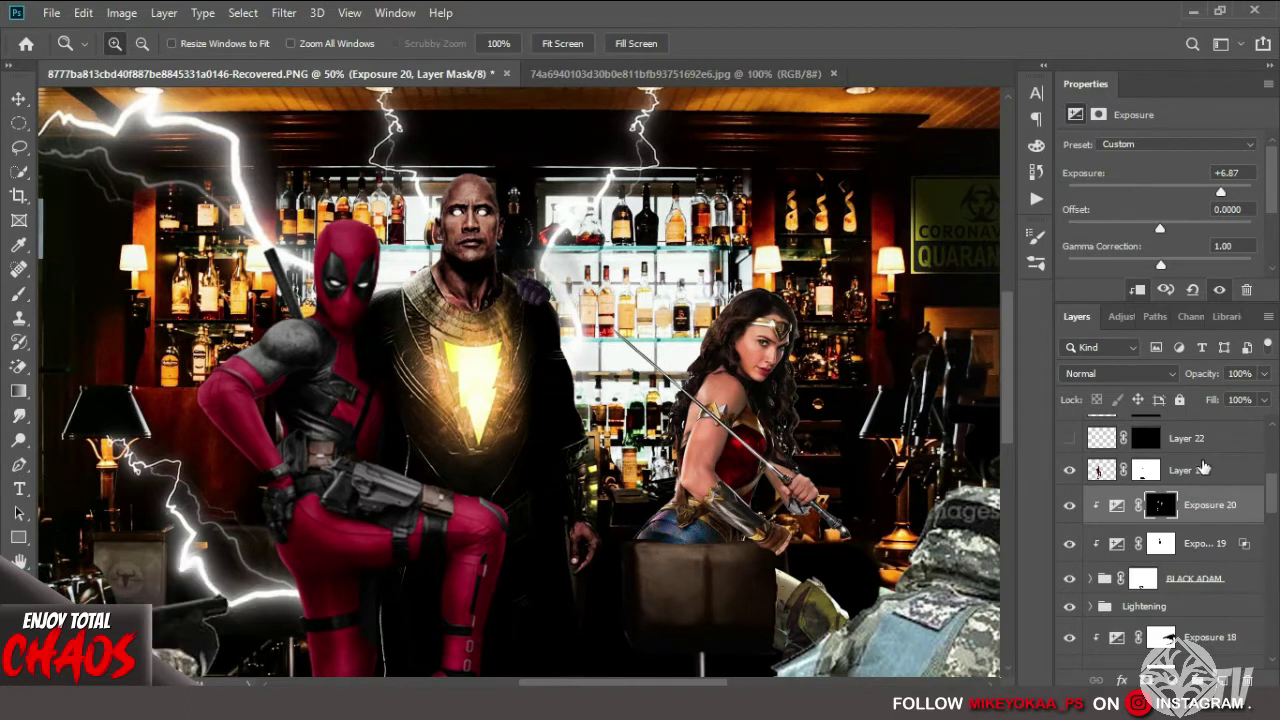
pyautogui.click(1173, 680)
pyautogui.click(1120, 455)
pyautogui.hotkey('ctrl', 'alt', 'g')
pyautogui.moveTo(1160, 191); pyautogui.dragTo(1104, 191)
pyautogui.doubleClick(1259, 482)
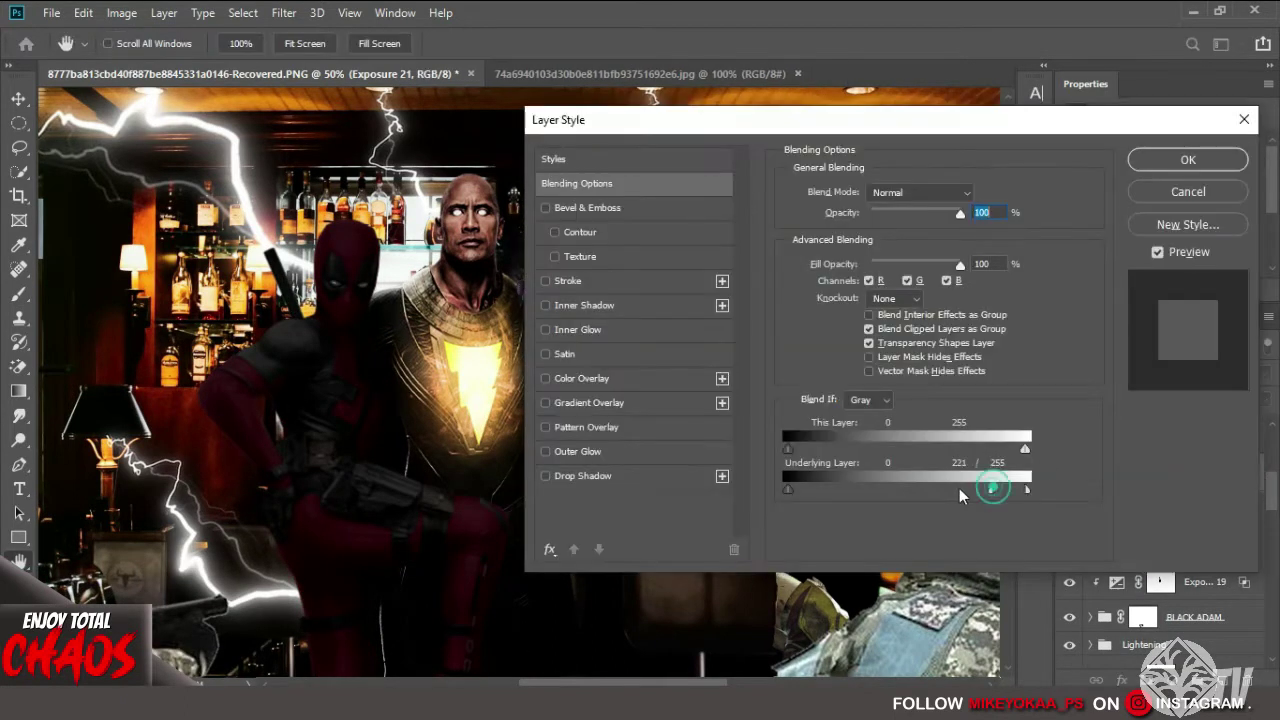
pyautogui.moveTo(959, 488); pyautogui.dragTo(856, 479)
pyautogui.click(1143, 157)
pyautogui.moveTo(1104, 191); pyautogui.dragTo(1138, 191)
# Clip a Vibrance layer and a further darkening Exposure layer to Deadpool.
pyautogui.click(1173, 680)
pyautogui.click(1170, 480)
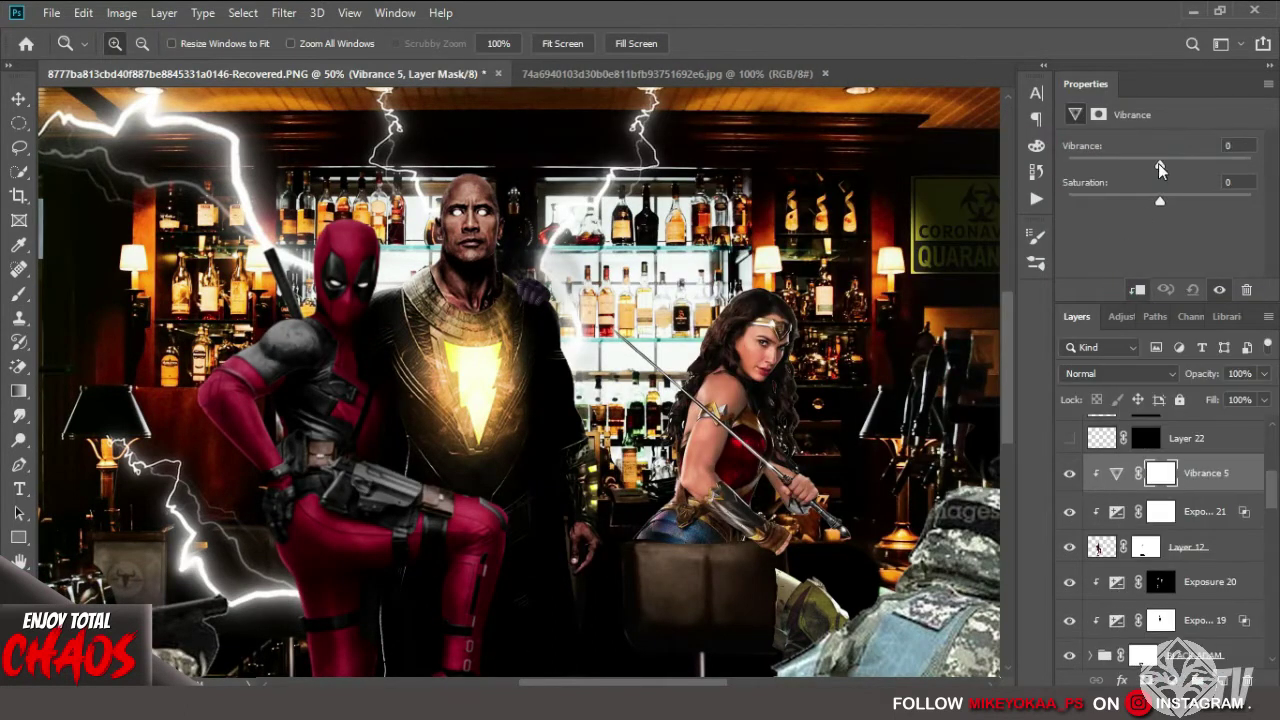
pyautogui.click(1173, 680)
pyautogui.click(1170, 455)
pyautogui.moveTo(1160, 191); pyautogui.dragTo(1108, 191)
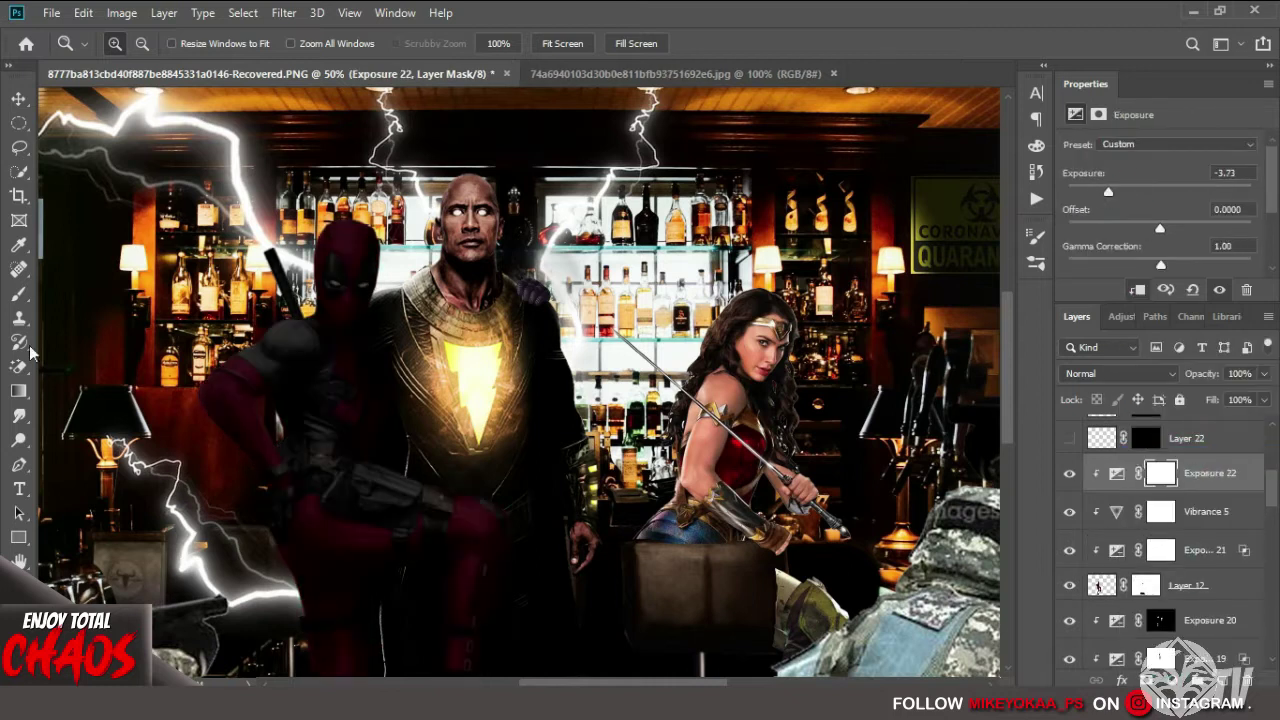
# Set a 100 px brush and tune Deadpool's darkening to about -2.84 with an inverted mask.
pyautogui.press('b')
pyautogui.scroll(-2, 243, 433)
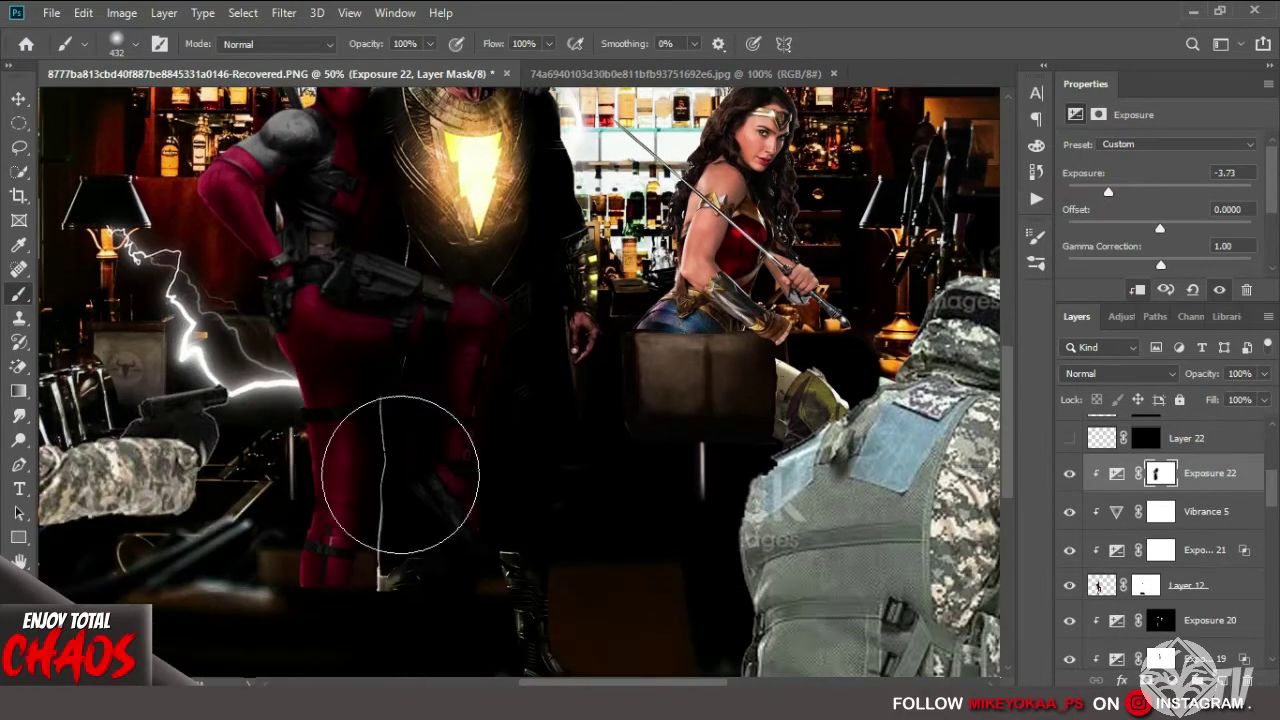
pyautogui.rightClick(525, 270)
pyautogui.moveTo(697, 323); pyautogui.dragTo(681, 321)
pyautogui.click(431, 270)
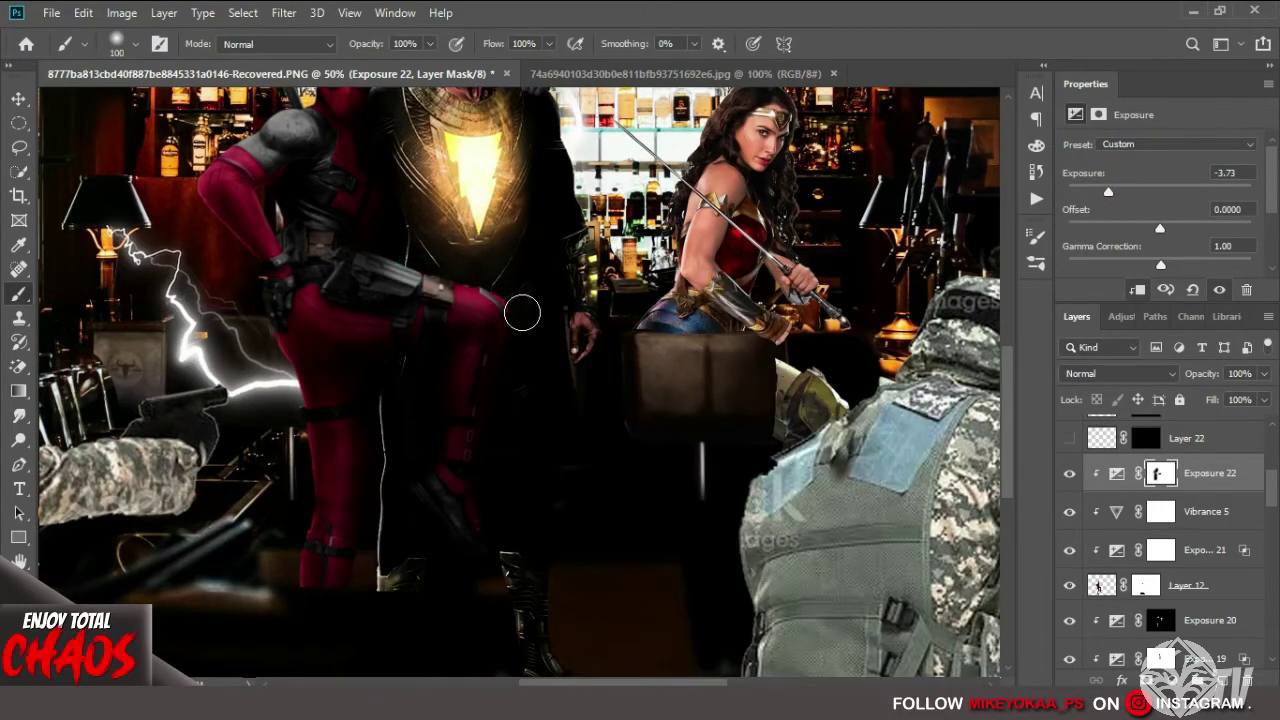
pyautogui.scroll(2, 366, 240)
pyautogui.moveTo(1190, 462); pyautogui.dragTo(1190, 455)
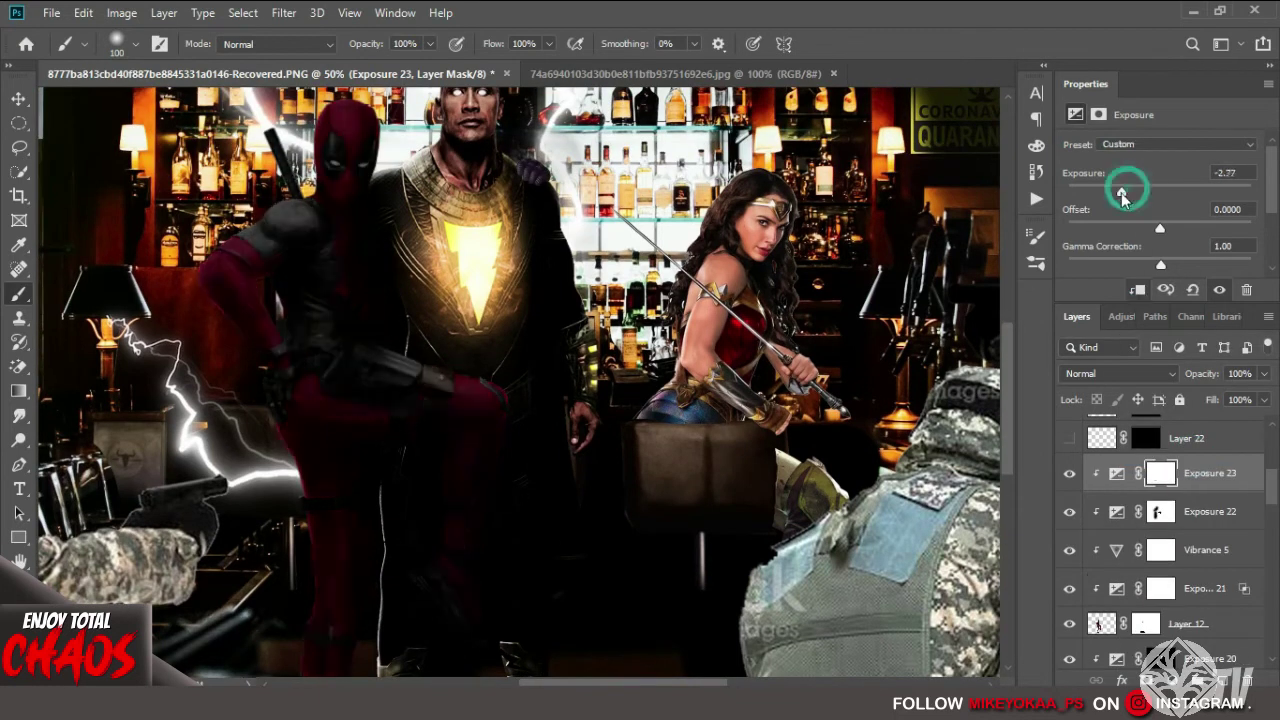
pyautogui.moveTo(1108, 191); pyautogui.dragTo(1120, 191)
pyautogui.hotkey('ctrl', 'i')
# Add a clipped +4.82 highlight Exposure layer to Deadpool with an inverted mask, viewing the whole image.
pyautogui.scroll(2, 419, 583)
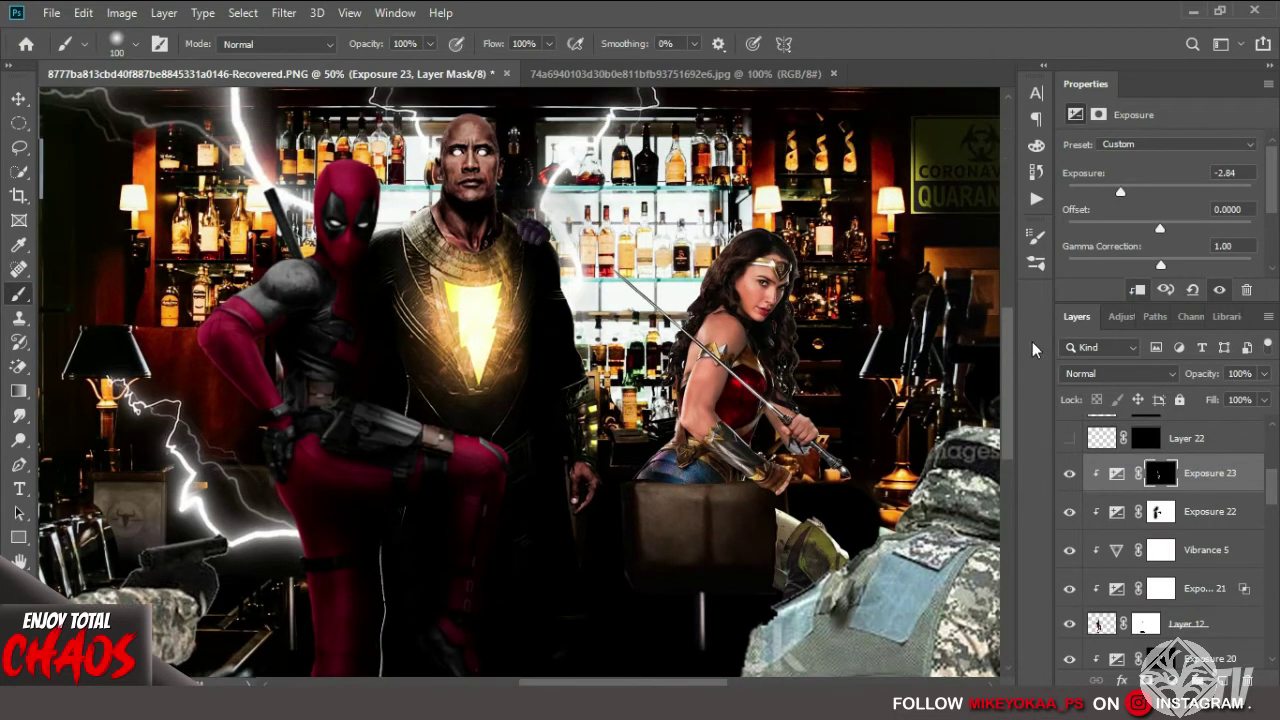
pyautogui.click(1166, 680)
pyautogui.click(1150, 462)
pyautogui.moveTo(1160, 191); pyautogui.dragTo(1219, 192)
pyautogui.hotkey('ctrl', 'i')
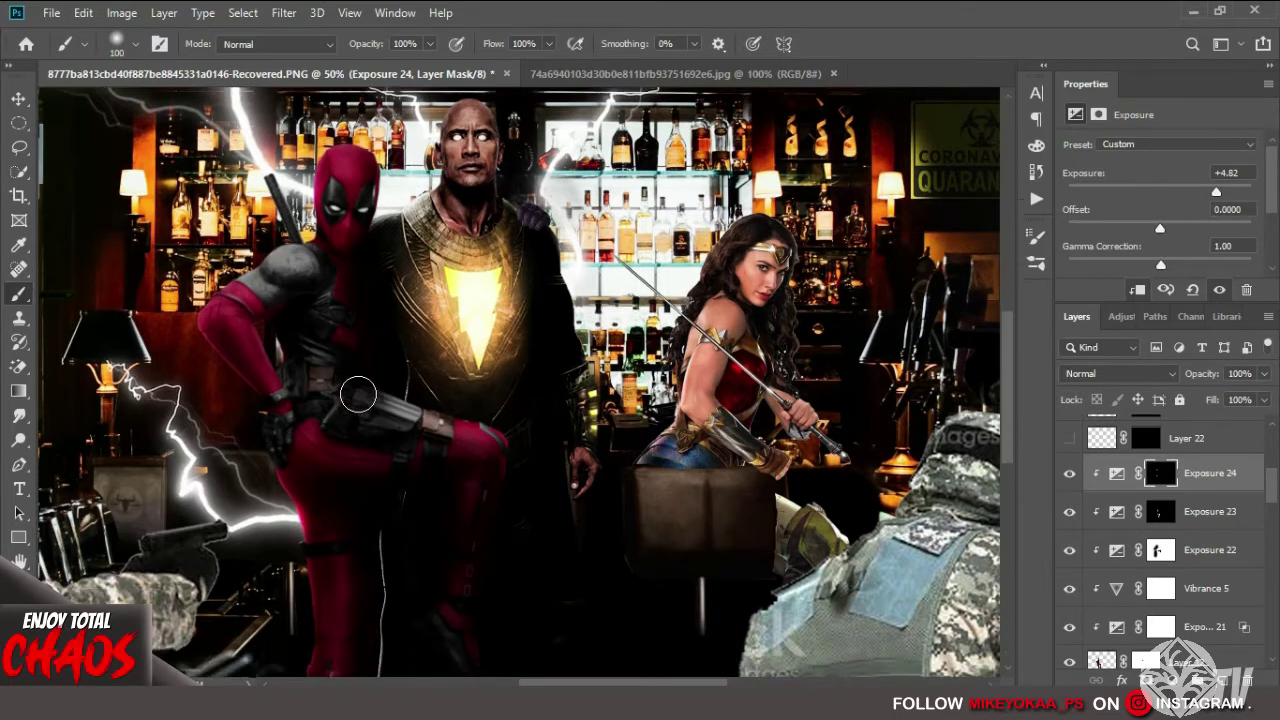
pyautogui.press('z')
pyautogui.rightClick(205, 522)
pyautogui.click(243, 529)
# Add a Color Balance layer, regroup Layer 22 copy, and clip Exposure 25 to the group.
pyautogui.click(1166, 680)
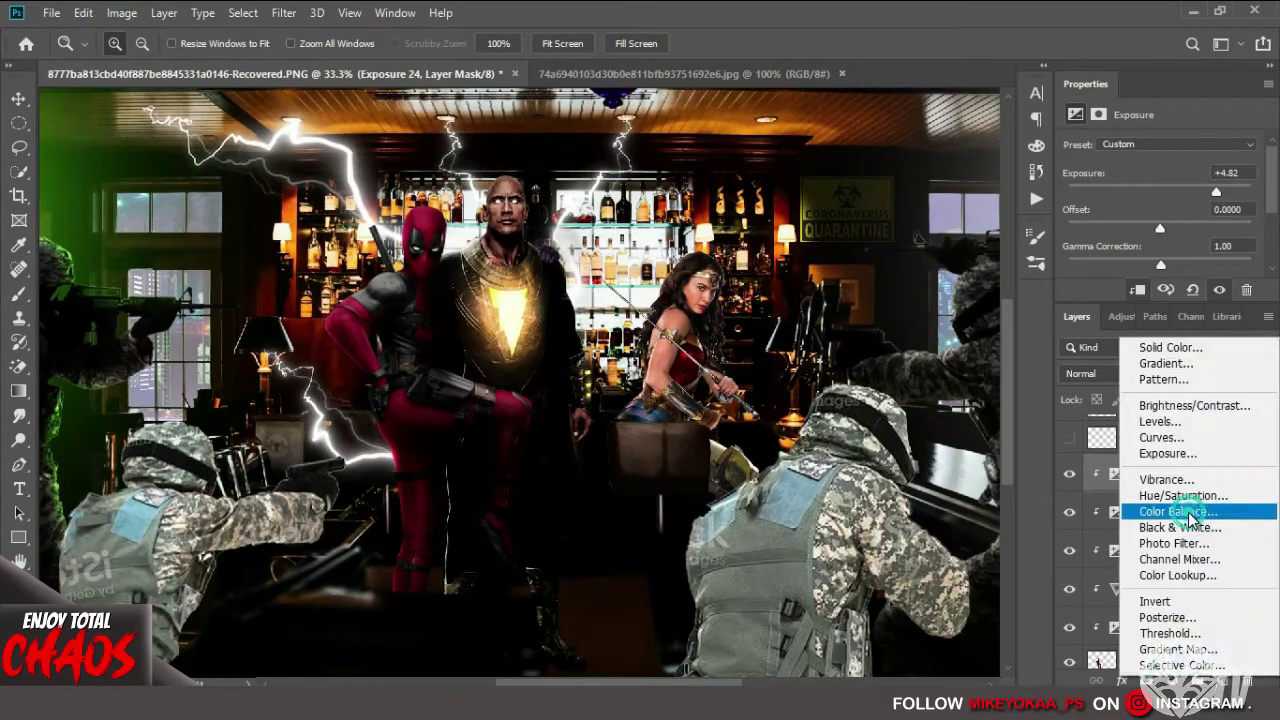
pyautogui.click(1160, 512)
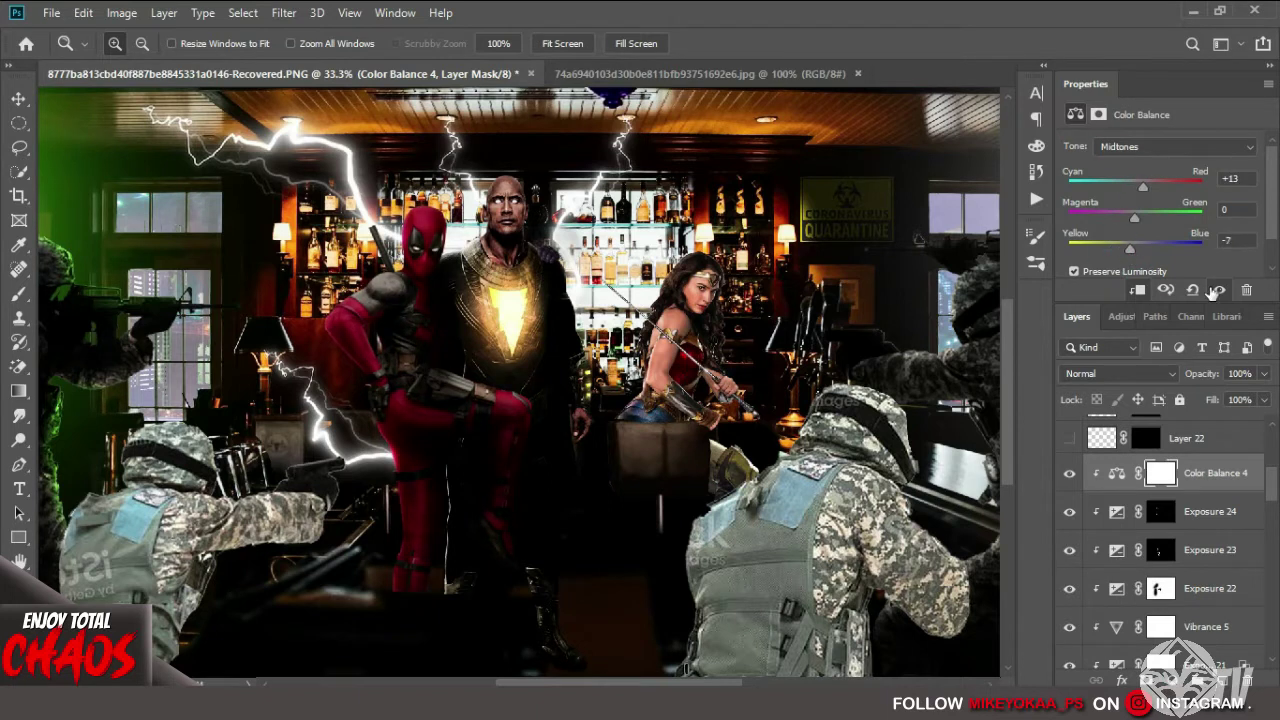
pyautogui.click(1069, 438)
pyautogui.moveTo(1200, 438); pyautogui.dragTo(1228, 594)
pyautogui.hotkey('ctrl', 'g')
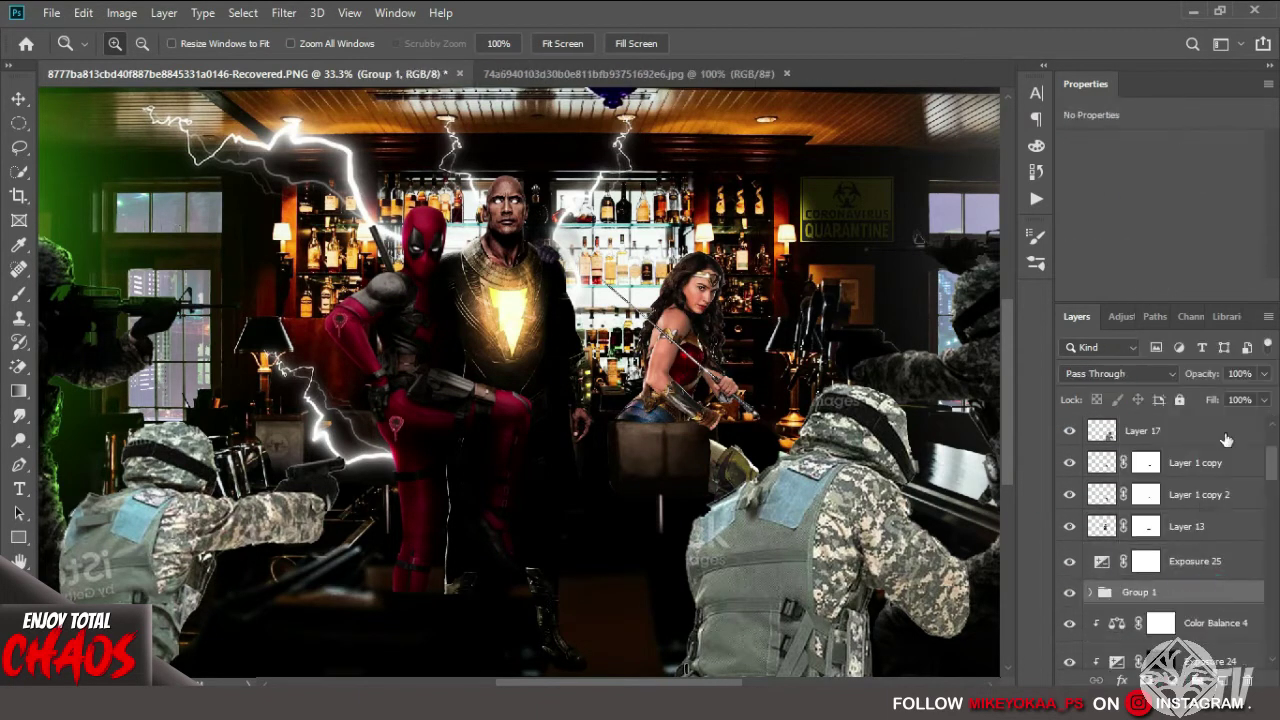
pyautogui.click(1160, 561)
pyautogui.hotkey('ctrl', 'alt', 'g')
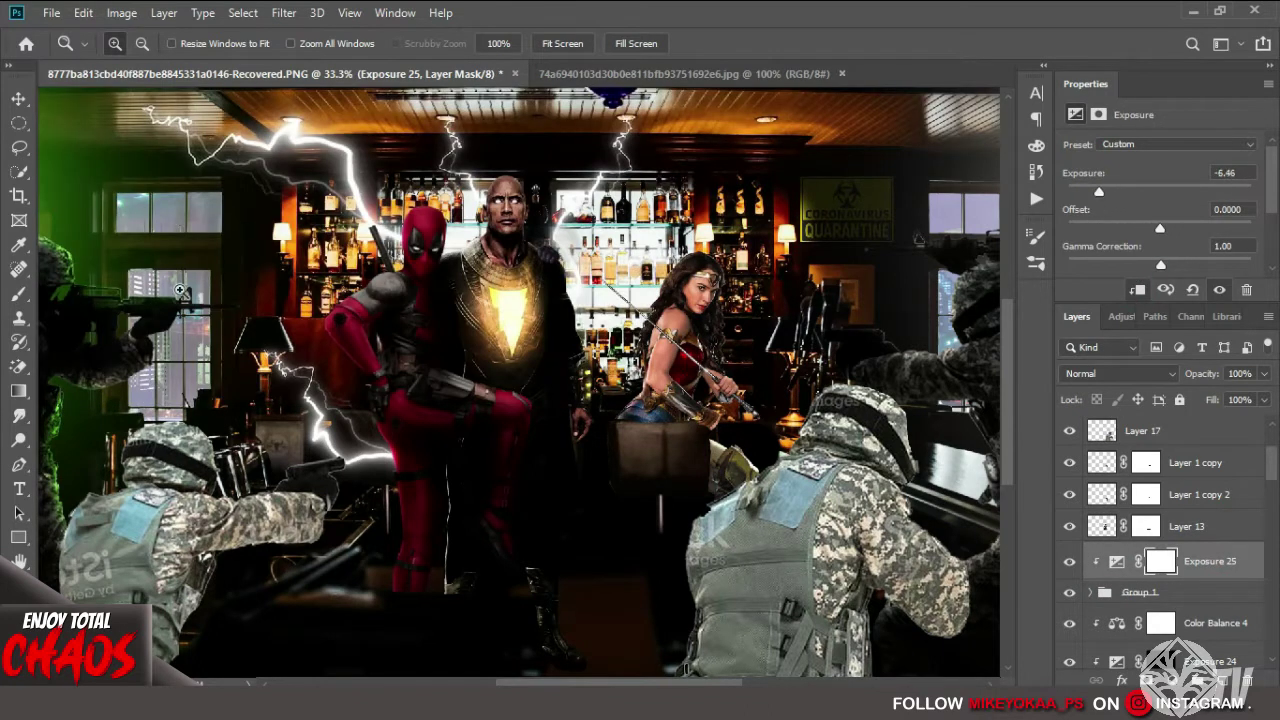
# Fade Exposure 26 over bright tones with Blend If, set it to -1.26, and edit Layer 22's Drop Shadow.
pyautogui.press('b')
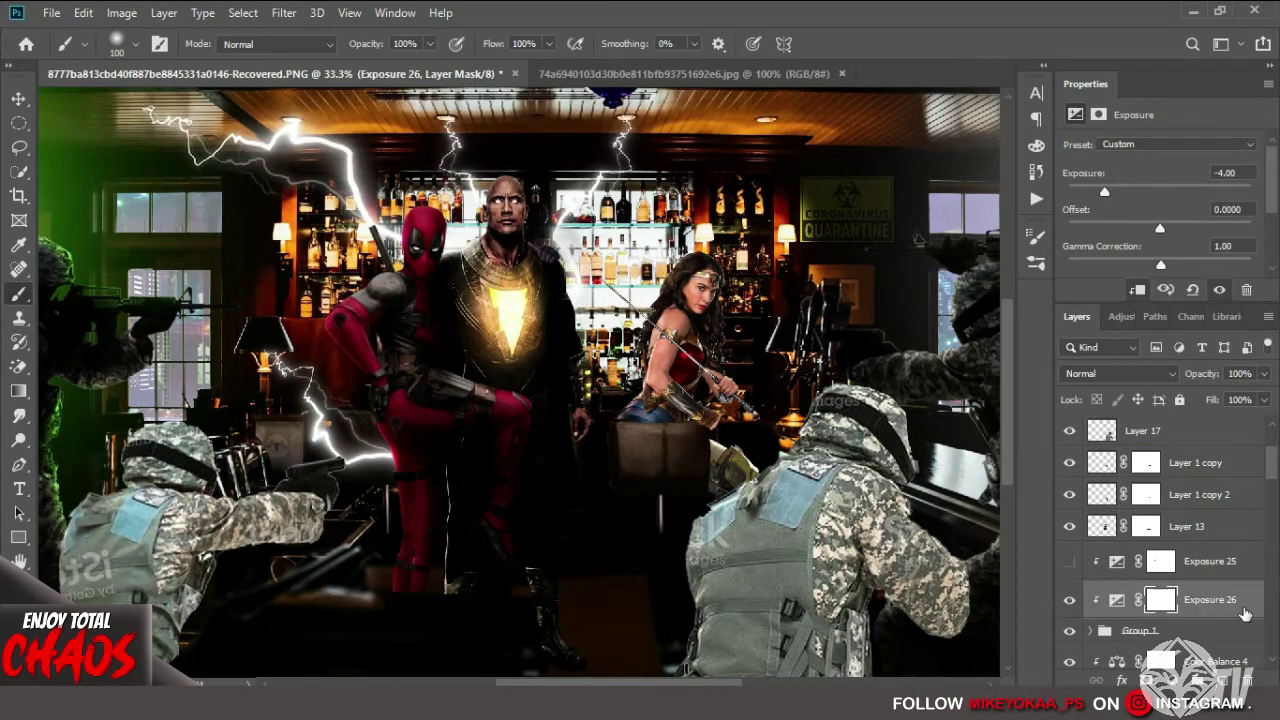
pyautogui.doubleClick(1243, 610)
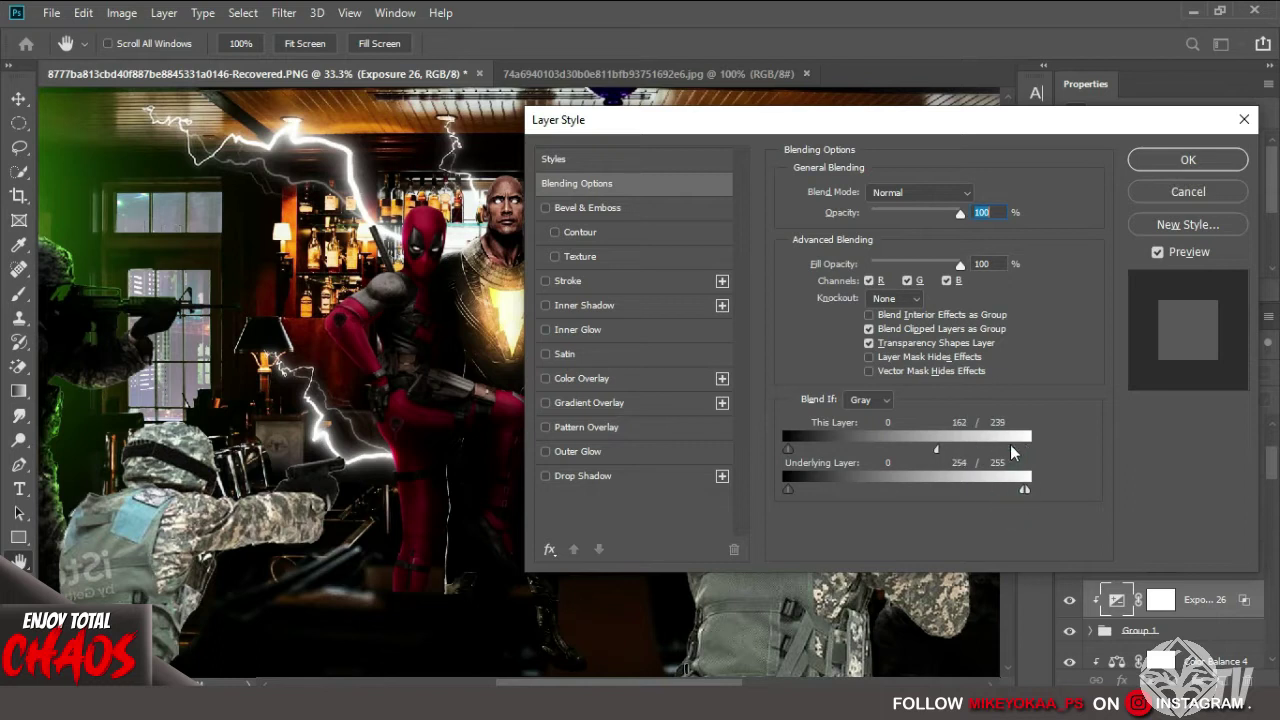
pyautogui.press('Escape')
pyautogui.click(1160, 567)
pyautogui.moveTo(1160, 191); pyautogui.dragTo(1142, 191)
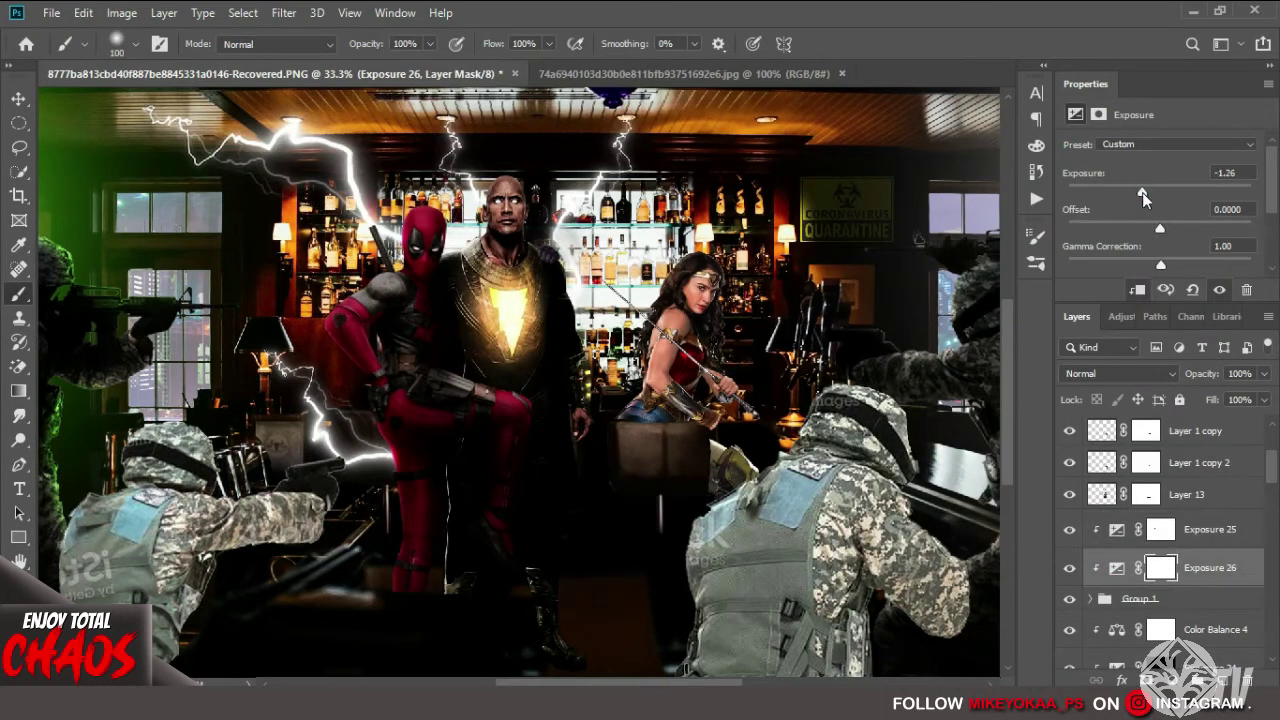
pyautogui.scroll(-3, 1216, 483)
pyautogui.doubleClick(1178, 635)
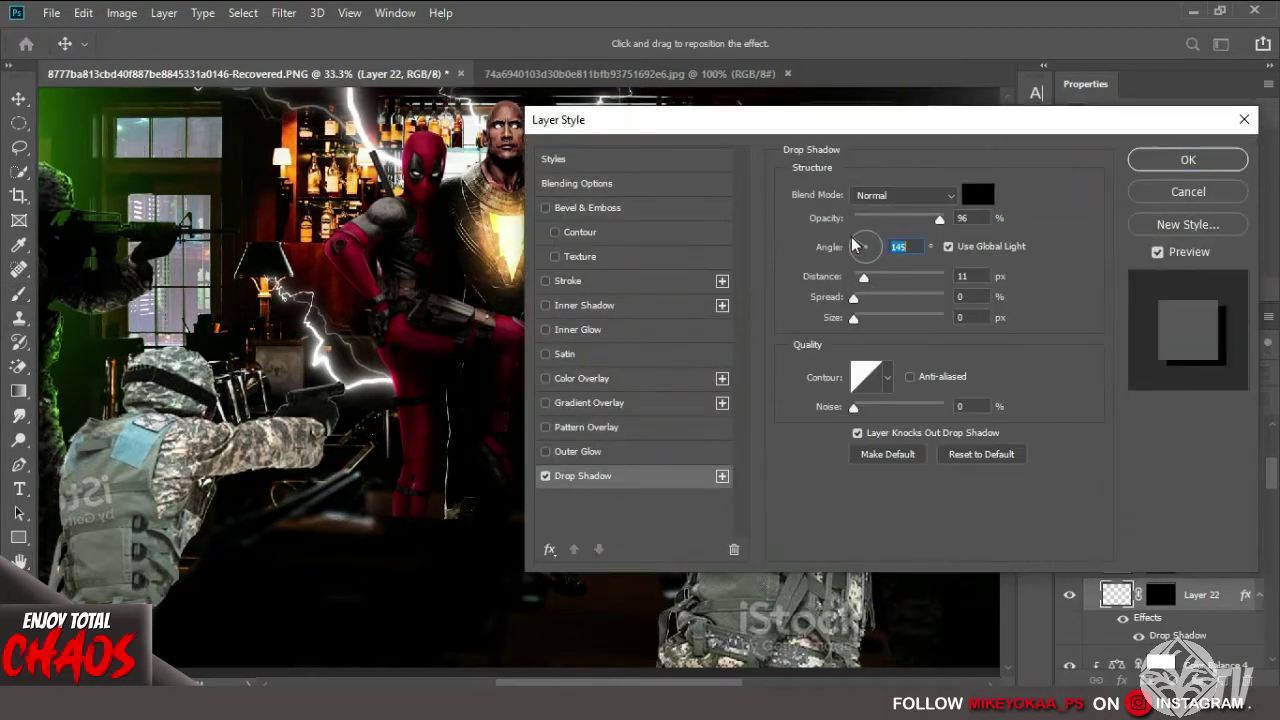
# Apply Layer 22's drop shadow, add a +68 Vibrance layer, and set a 72 px brush for Exposure 25's mask.
pyautogui.click(1188, 160)
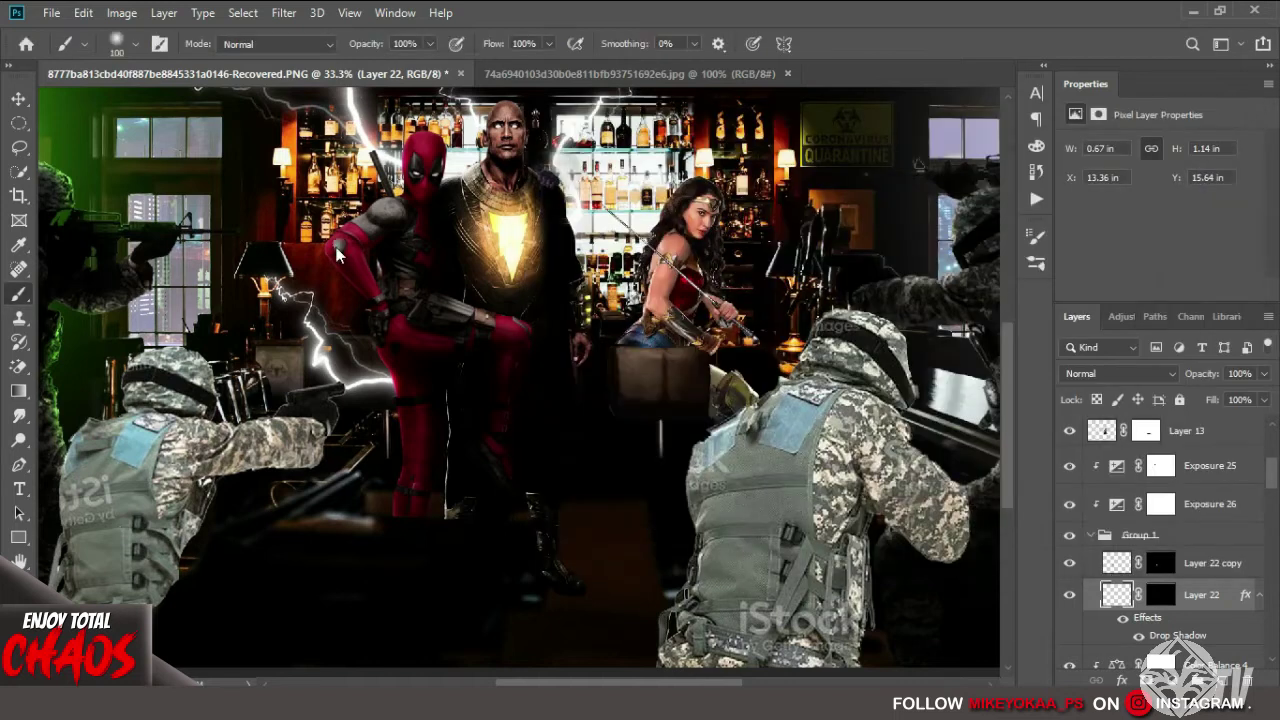
pyautogui.click(1155, 680)
pyautogui.click(1170, 488)
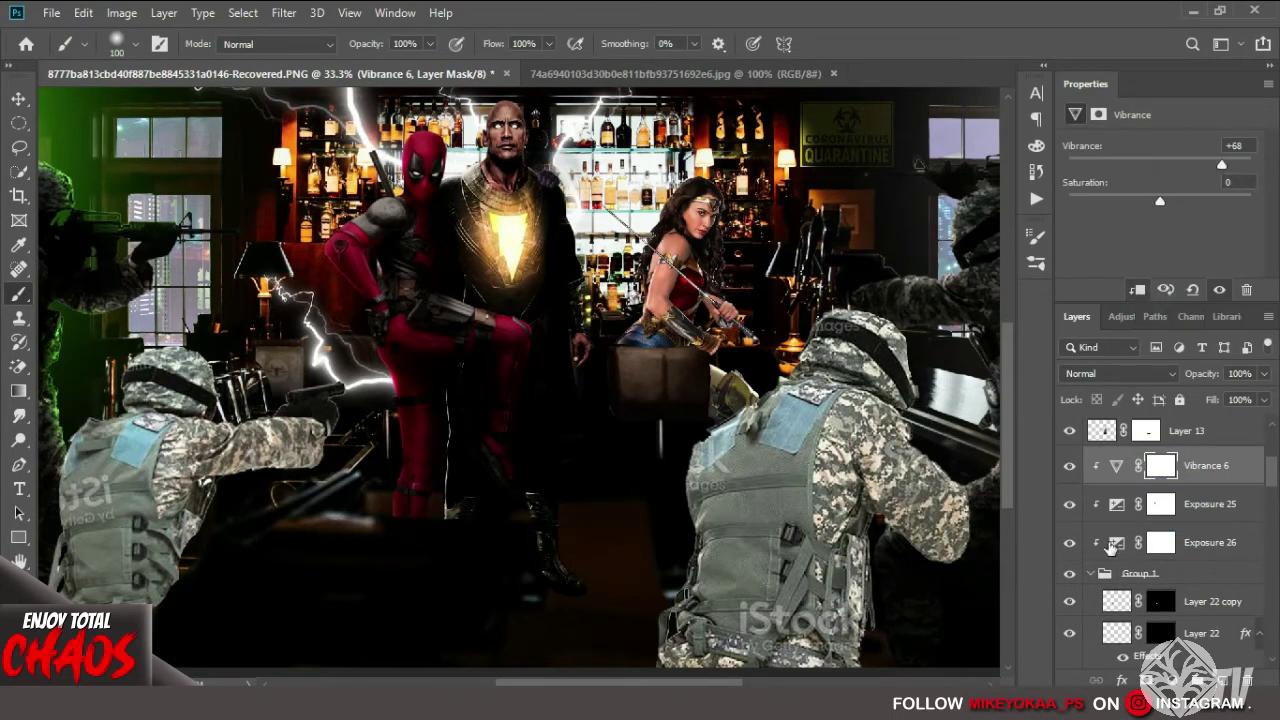
pyautogui.scroll(-2, 1110, 545)
pyautogui.click(1208, 537)
pyautogui.doubleClick(1177, 610)
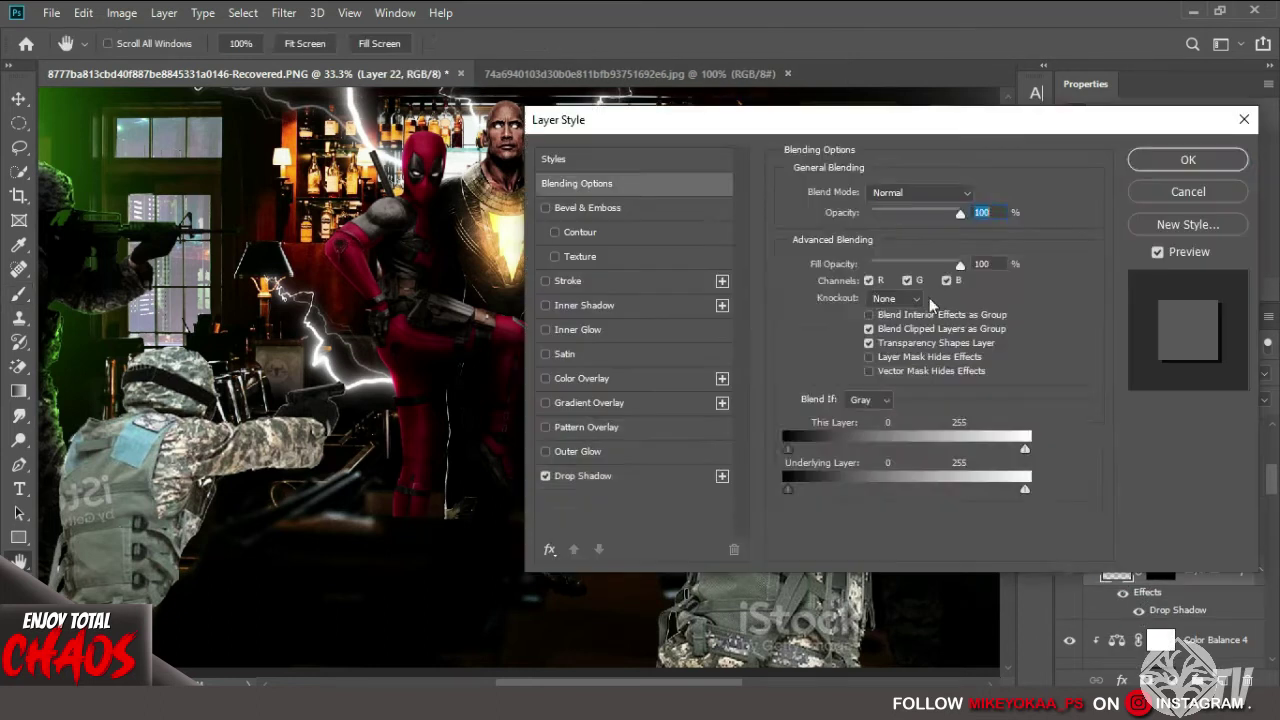
pyautogui.click(1171, 157)
pyautogui.click(1160, 472)
pyautogui.rightClick(435, 235)
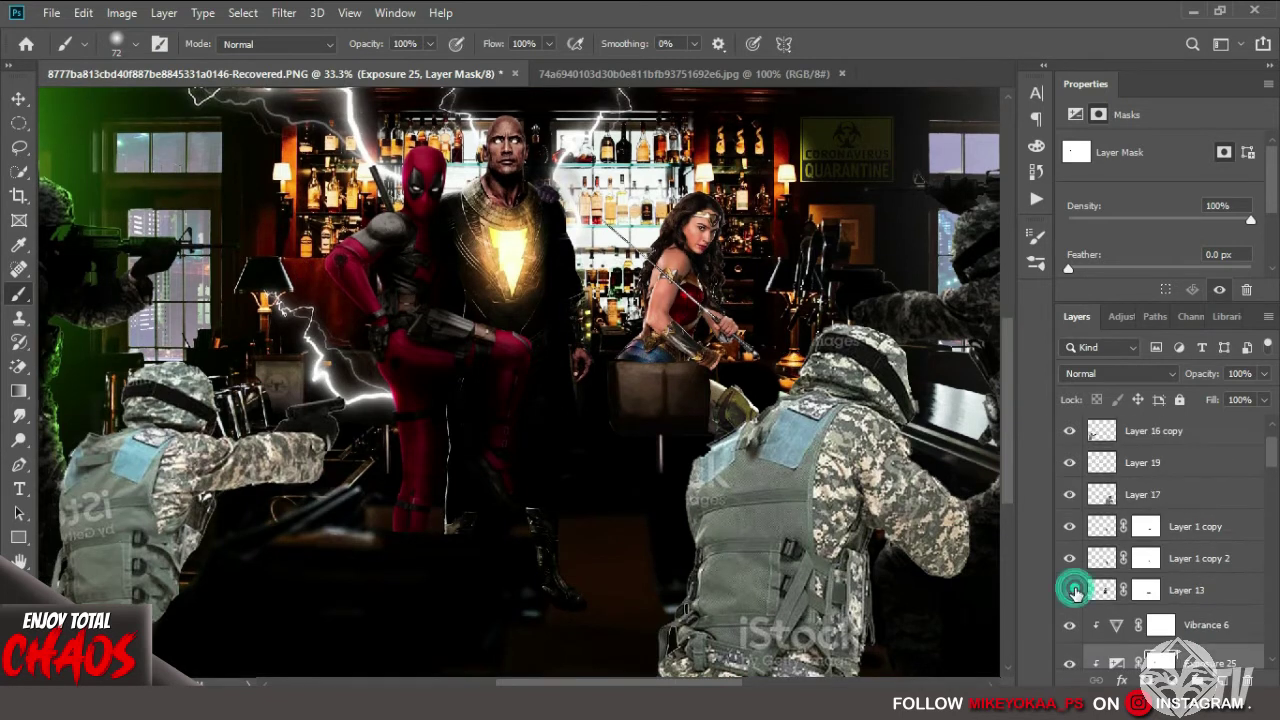
# Add clipped Exposure 27 to darken the image, limiting its tones with Blend If.
pyautogui.click(1176, 680)
pyautogui.click(1171, 466)
pyautogui.click(1138, 290)
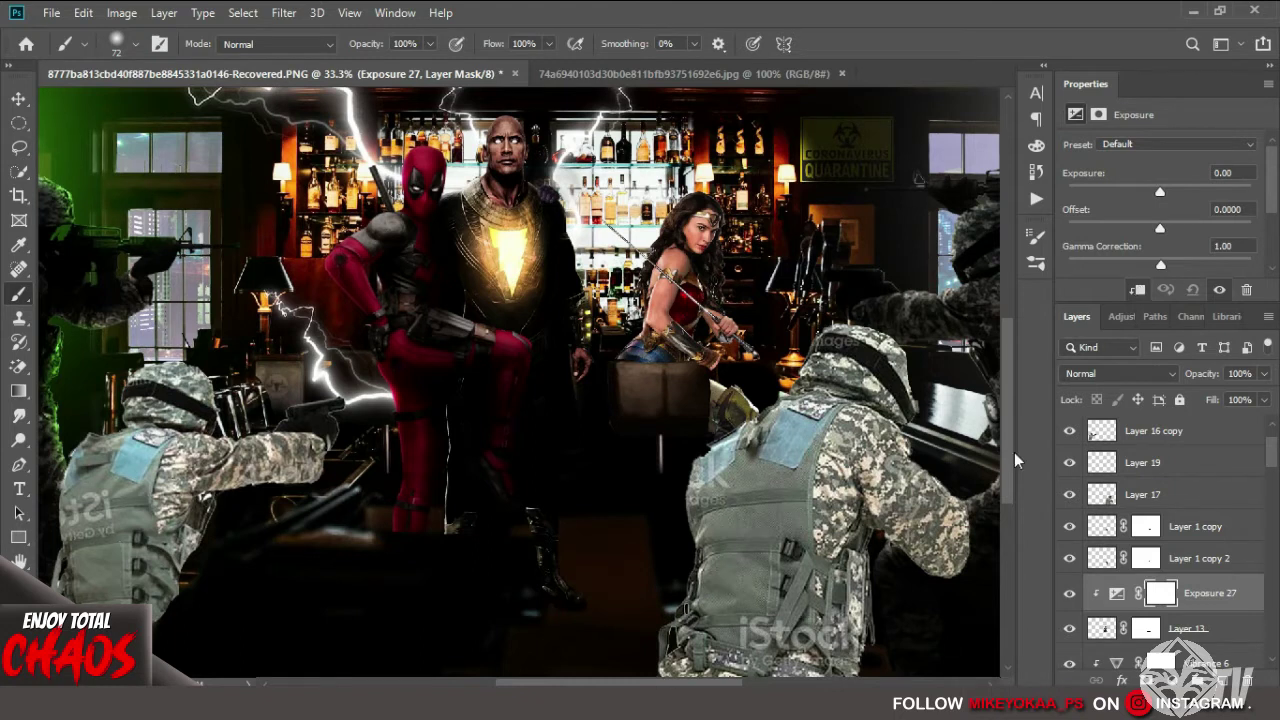
pyautogui.scroll(-1, 1160, 520)
pyautogui.moveTo(1160, 191); pyautogui.dragTo(1127, 186)
pyautogui.doubleClick(1245, 561)
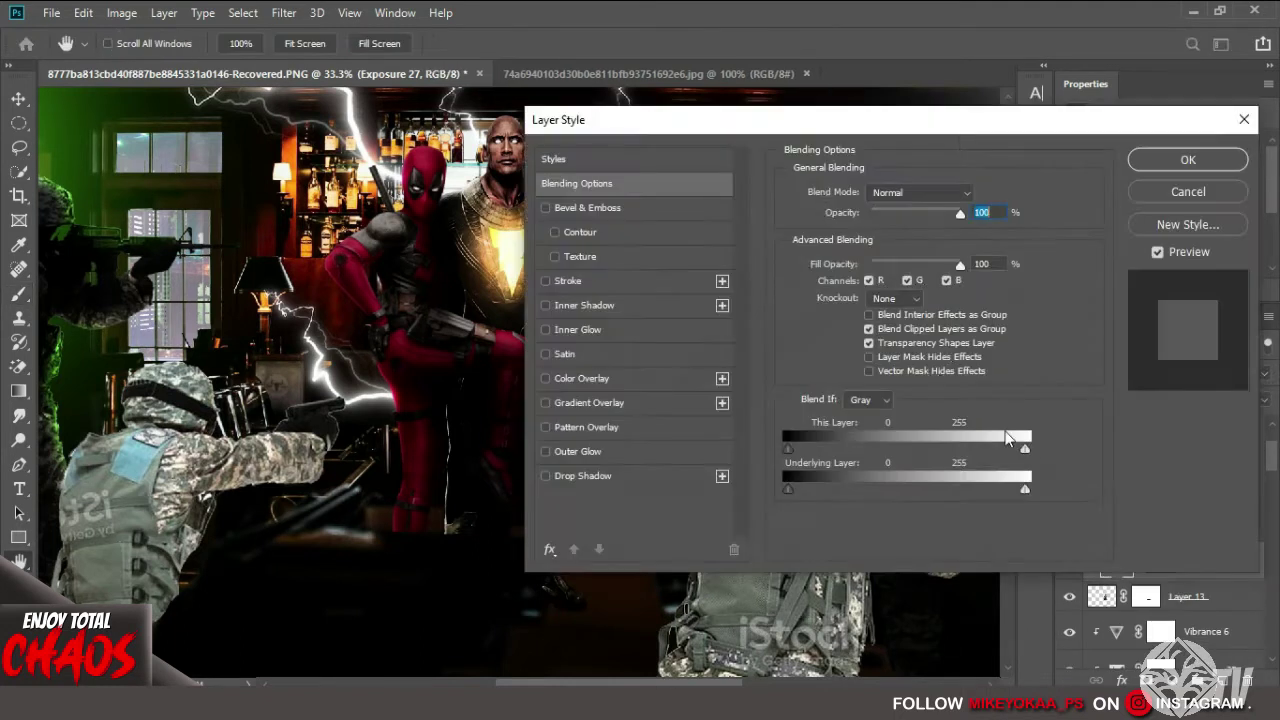
pyautogui.moveTo(1157, 471); pyautogui.dragTo(1171, 480)
pyautogui.click(1149, 112)
# Add Exposure 28 with an inverted black mask.
pyautogui.click(1176, 680)
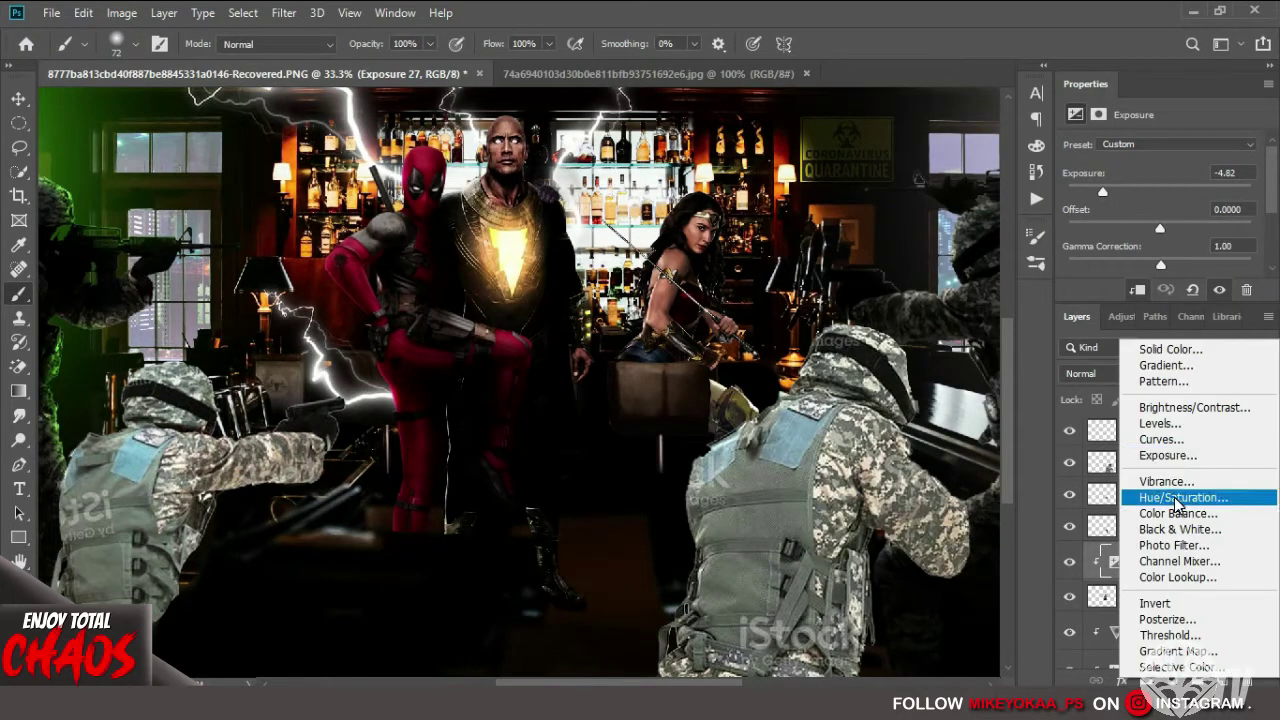
pyautogui.click(1167, 455)
pyautogui.hotkey('ctrl', 'i')
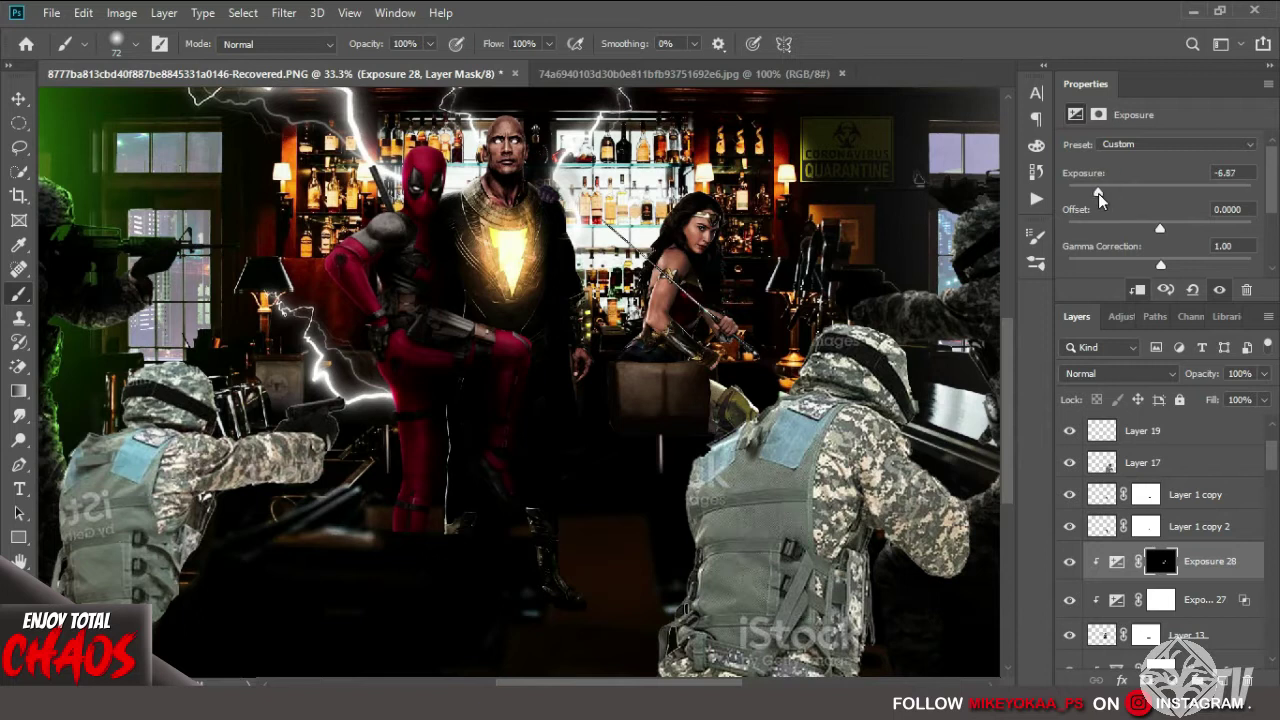
# Add a Color Balance layer with midtones Red +20 and Blue -3.
pyautogui.click(1176, 680)
pyautogui.click(1178, 512)
pyautogui.moveTo(1134, 186); pyautogui.dragTo(1148, 187)
pyautogui.moveTo(1134, 247); pyautogui.dragTo(1127, 246)
# Add Exposure 29 with an inverted mask and zoom in on Black Adam and Wonder Woman.
pyautogui.click(1176, 680)
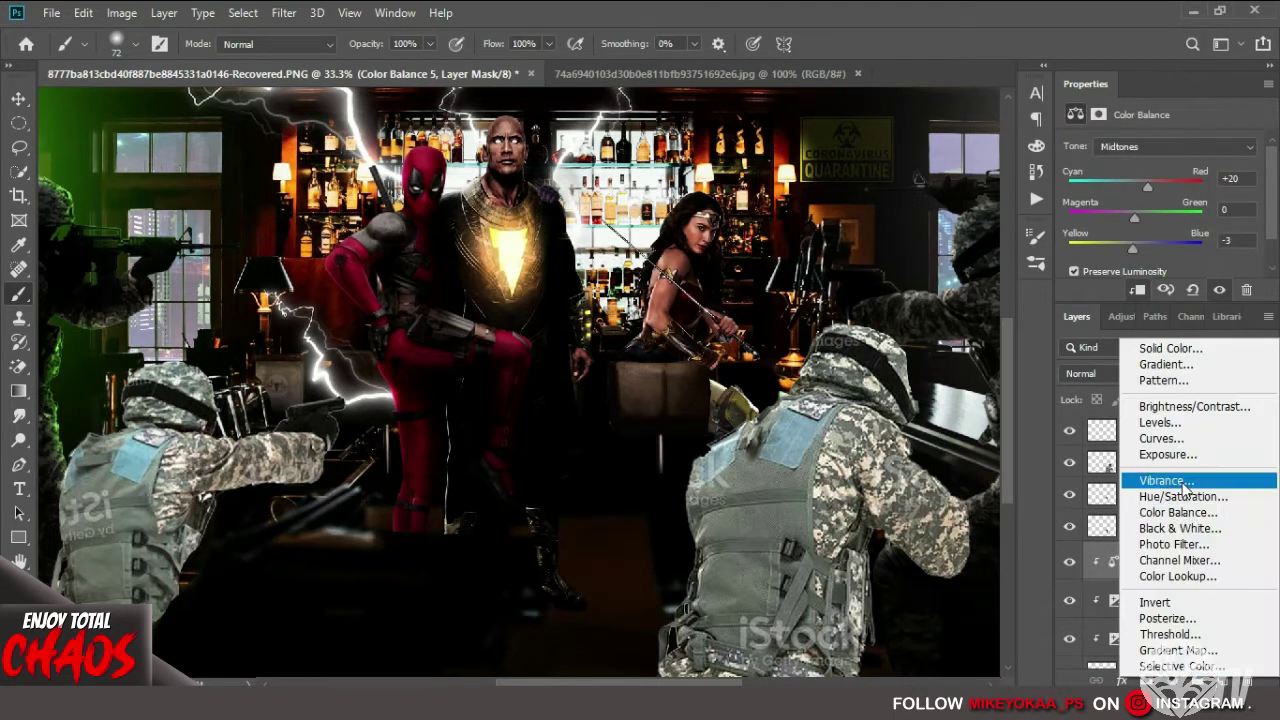
pyautogui.click(1168, 454)
pyautogui.hotkey('ctrl', 'i')
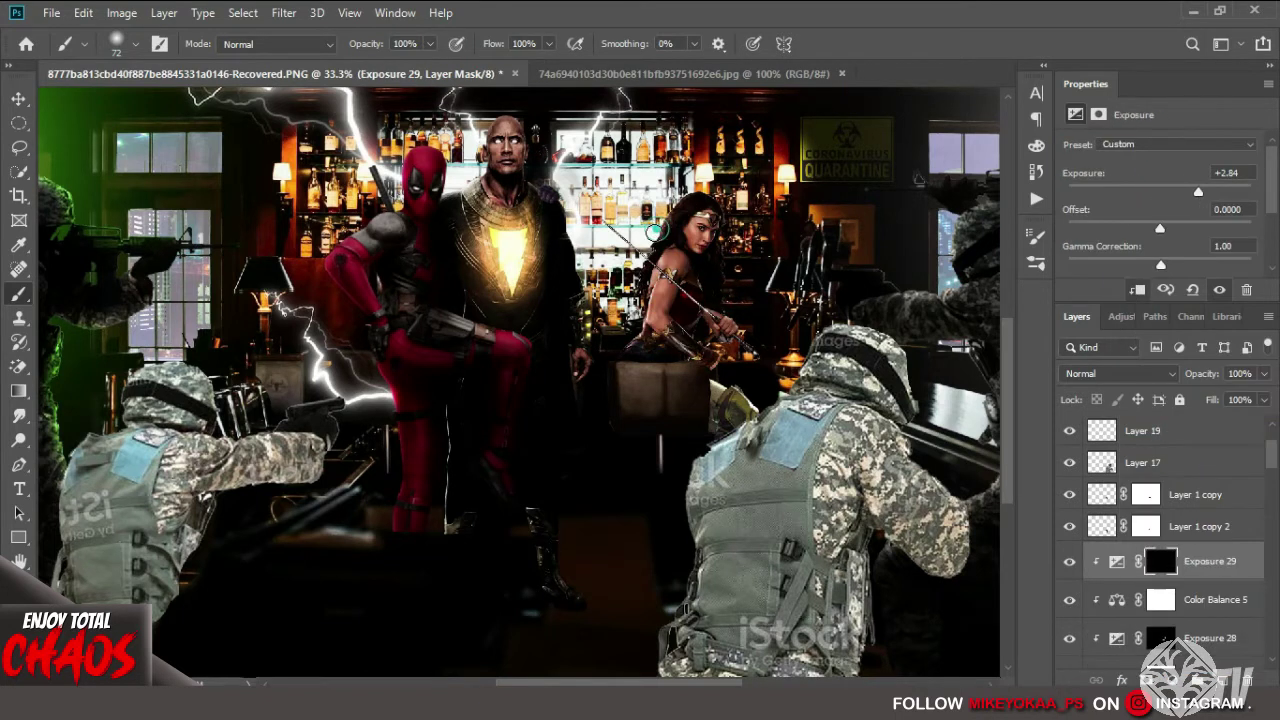
pyautogui.keyDown('ctrl'); pyautogui.click(618, 230); pyautogui.keyUp('ctrl')
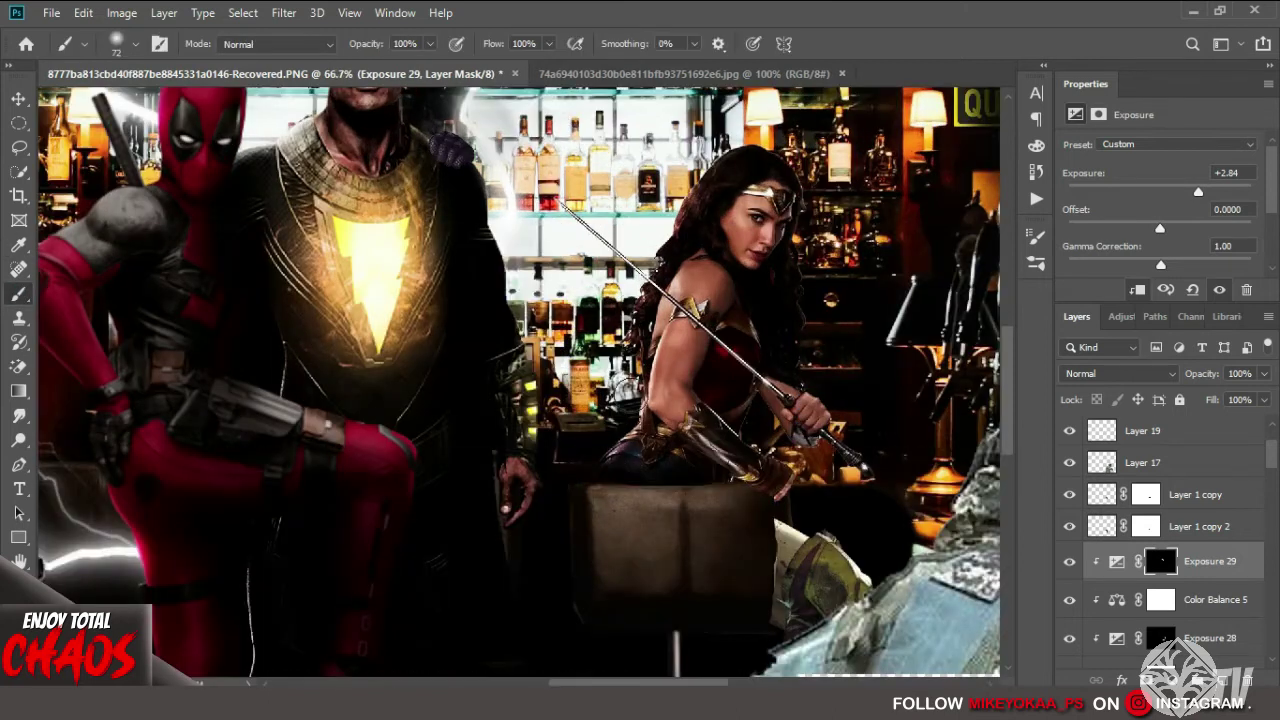
# Bring the lens-flare image into the composite and blend it with Linear Dodge (Add).
pyautogui.click(731, 87)
pyautogui.press('v')
pyautogui.moveTo(620, 300); pyautogui.dragTo(497, 180)
pyautogui.click(897, 44)
pyautogui.click(1120, 373)
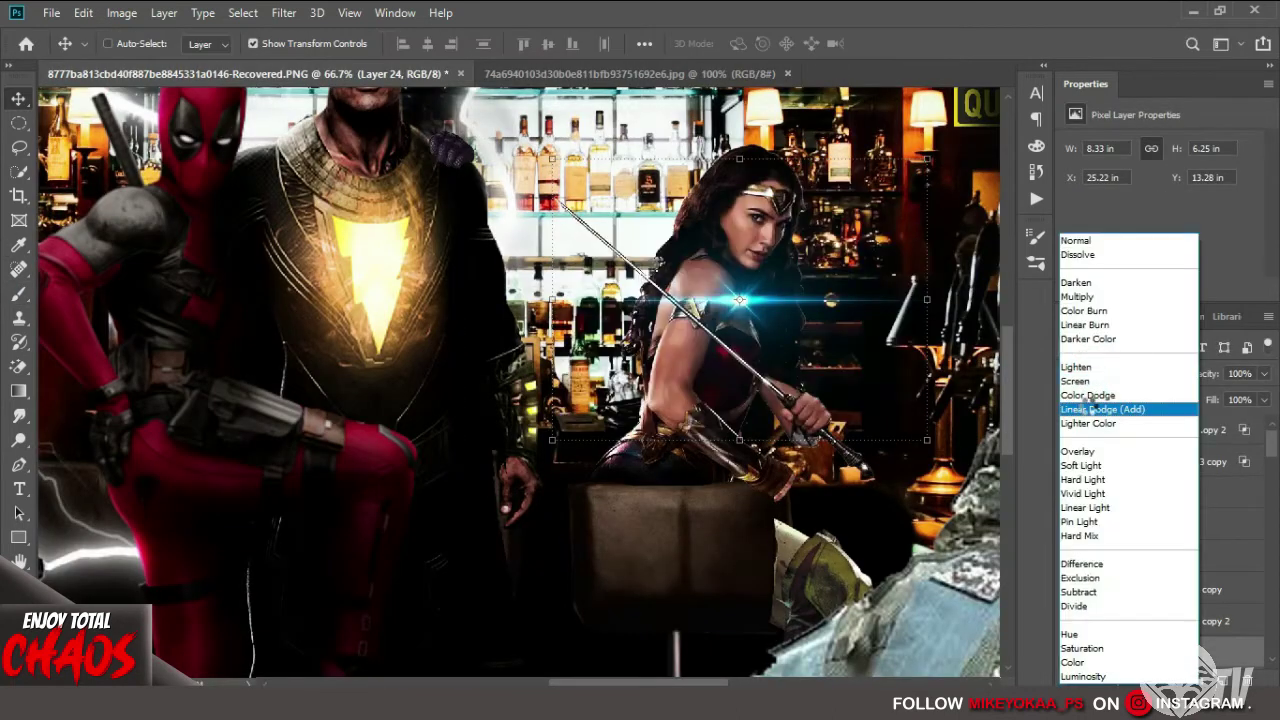
pyautogui.click(1120, 540)
# Desaturate the flare to white and enlarge it over Wonder Woman's sword.
pyautogui.hotkey('ctrl', 't')
pyautogui.moveTo(552, 440); pyautogui.dragTo(324, 507)
pyautogui.press('Return')
pyautogui.click(283, 12)
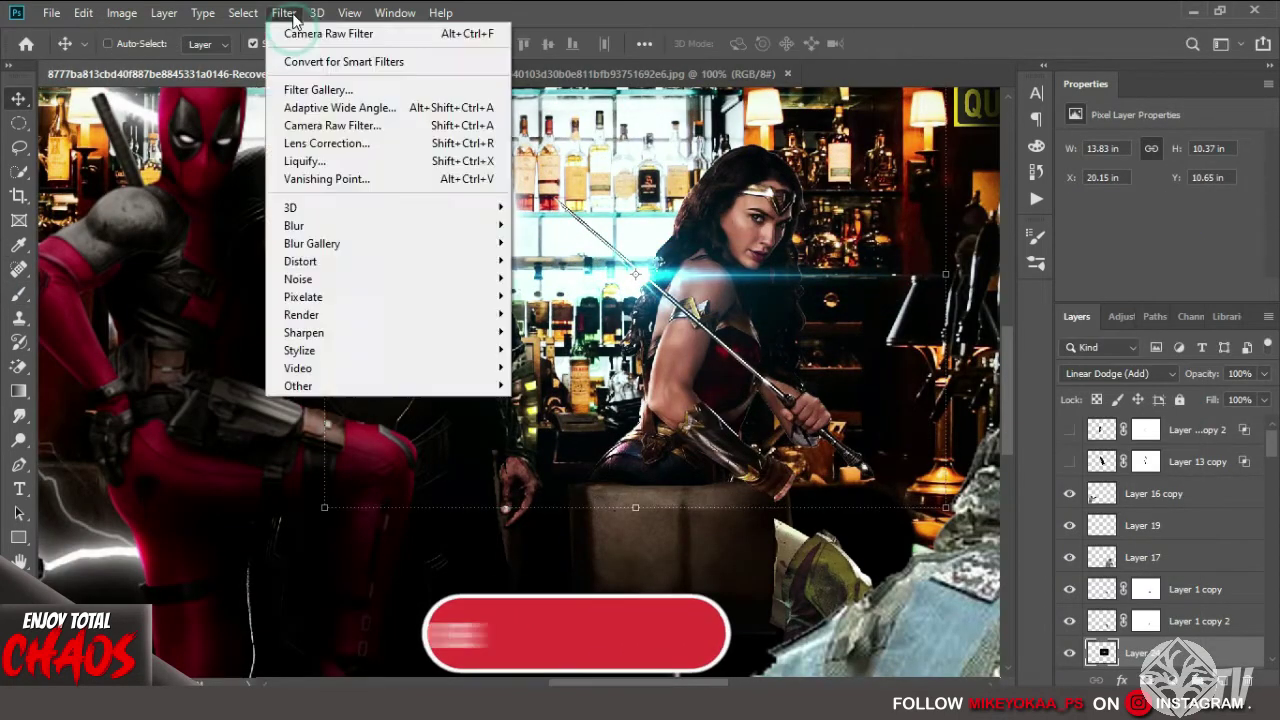
pyautogui.click(737, 196)
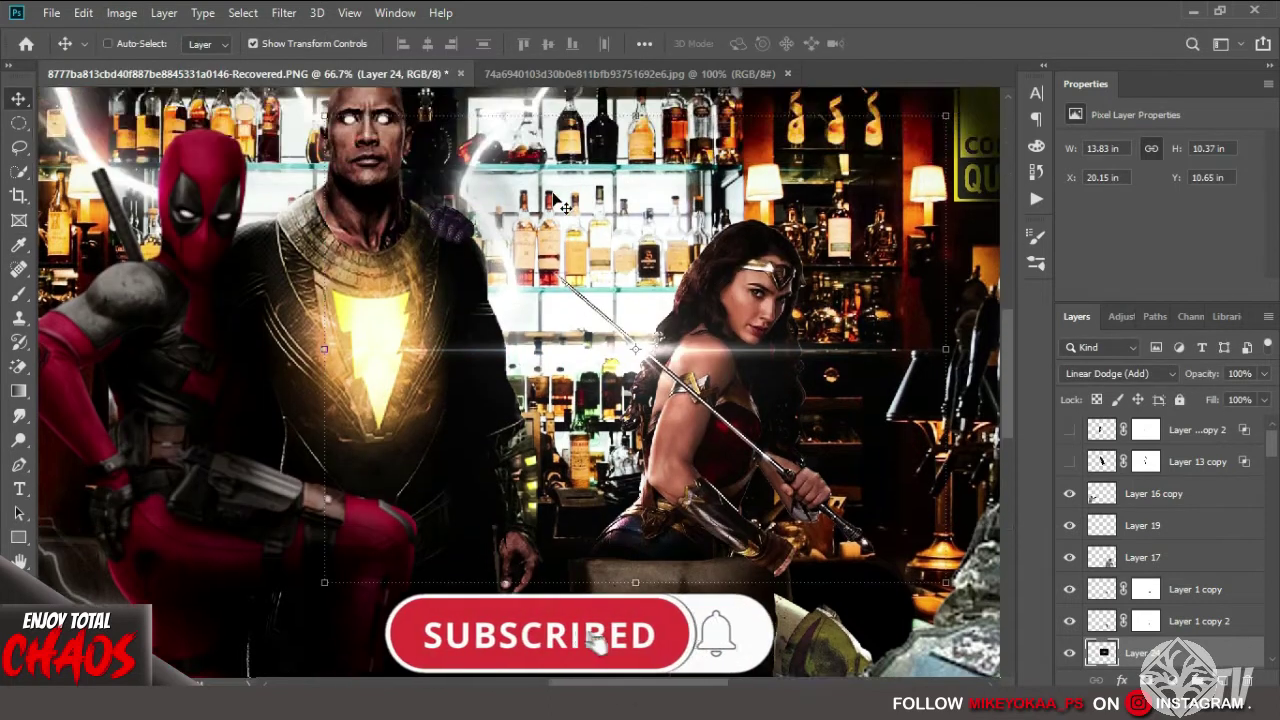
# Duplicate the flare and shrink and rotate the copy to sit near Black Adam.
pyautogui.hotkey('ctrl', 'j')
pyautogui.hotkey('ctrl', 't')
pyautogui.moveTo(324, 273); pyautogui.dragTo(307, 214)
pyautogui.scroll(5, 307, 214)
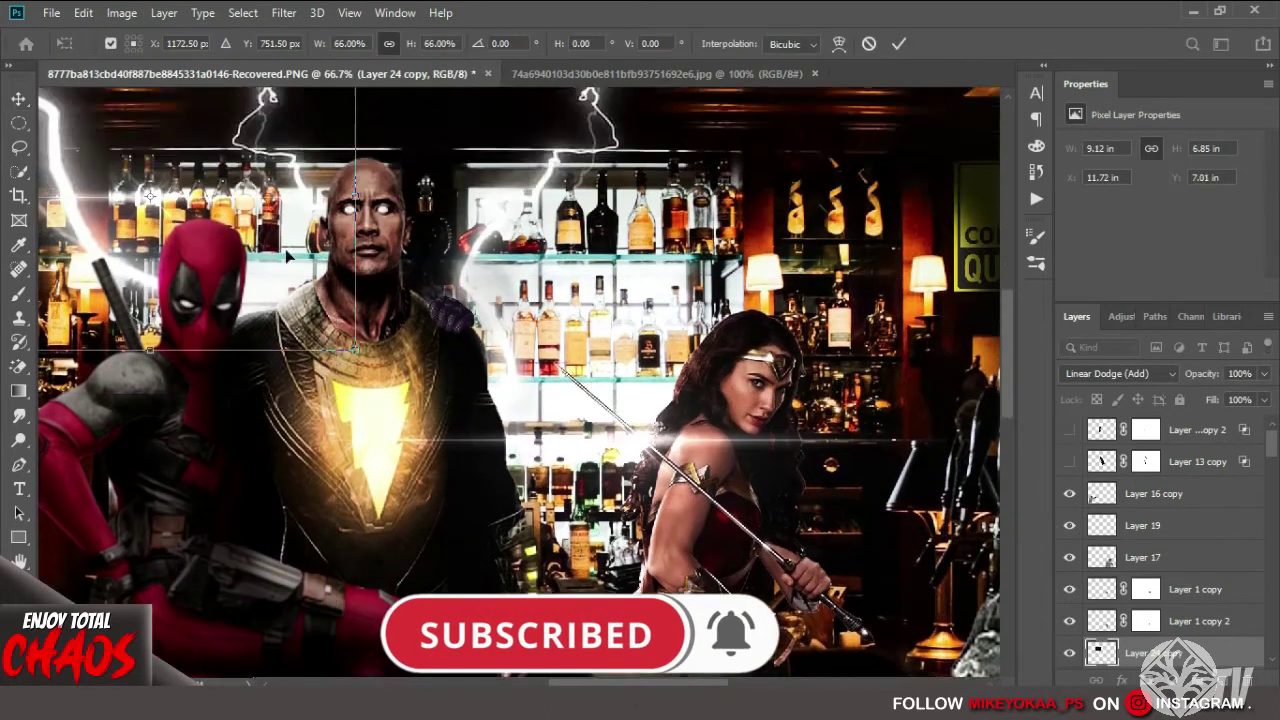
pyautogui.moveTo(457, 209); pyautogui.dragTo(457, 215)
pyautogui.click(900, 44)
# Fit the composite on screen and re-transform the original flare, Layer 24.
pyautogui.press('z')
pyautogui.hotkey('ctrl', '0')
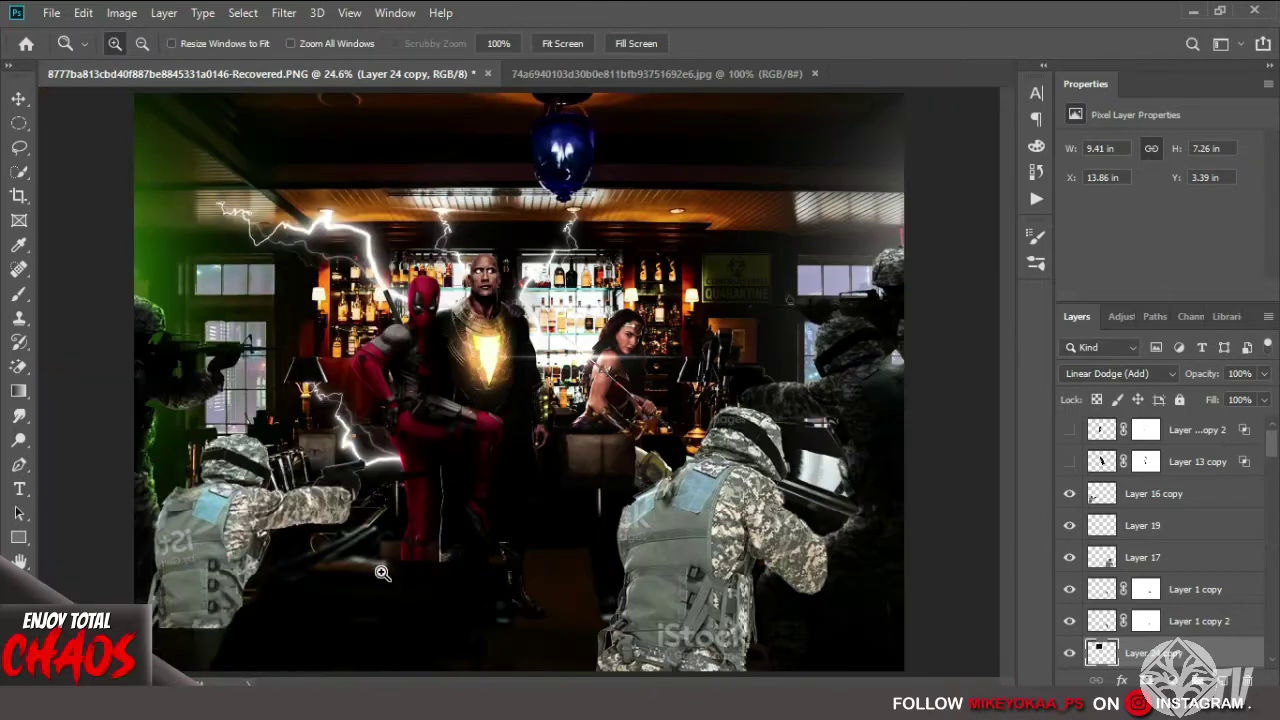
pyautogui.scroll(-1, 1227, 518)
pyautogui.click(1160, 653)
pyautogui.hotkey('ctrl', 't')
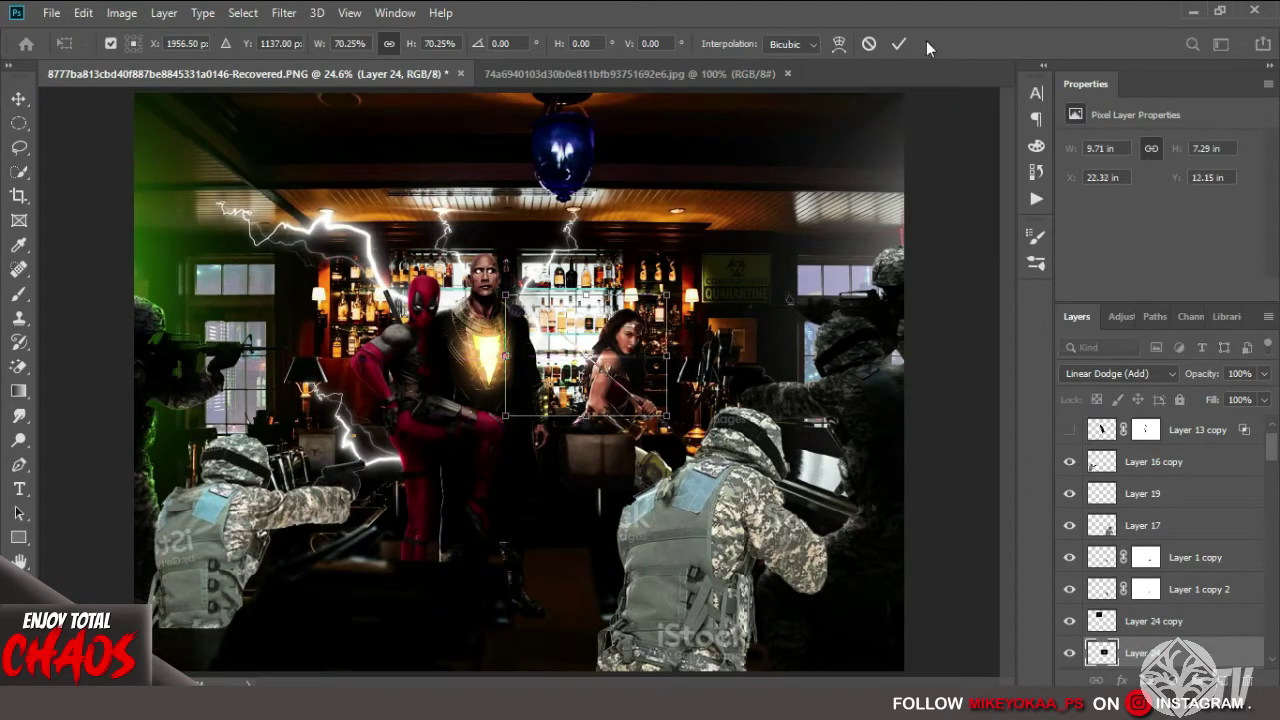
pyautogui.click(900, 43)
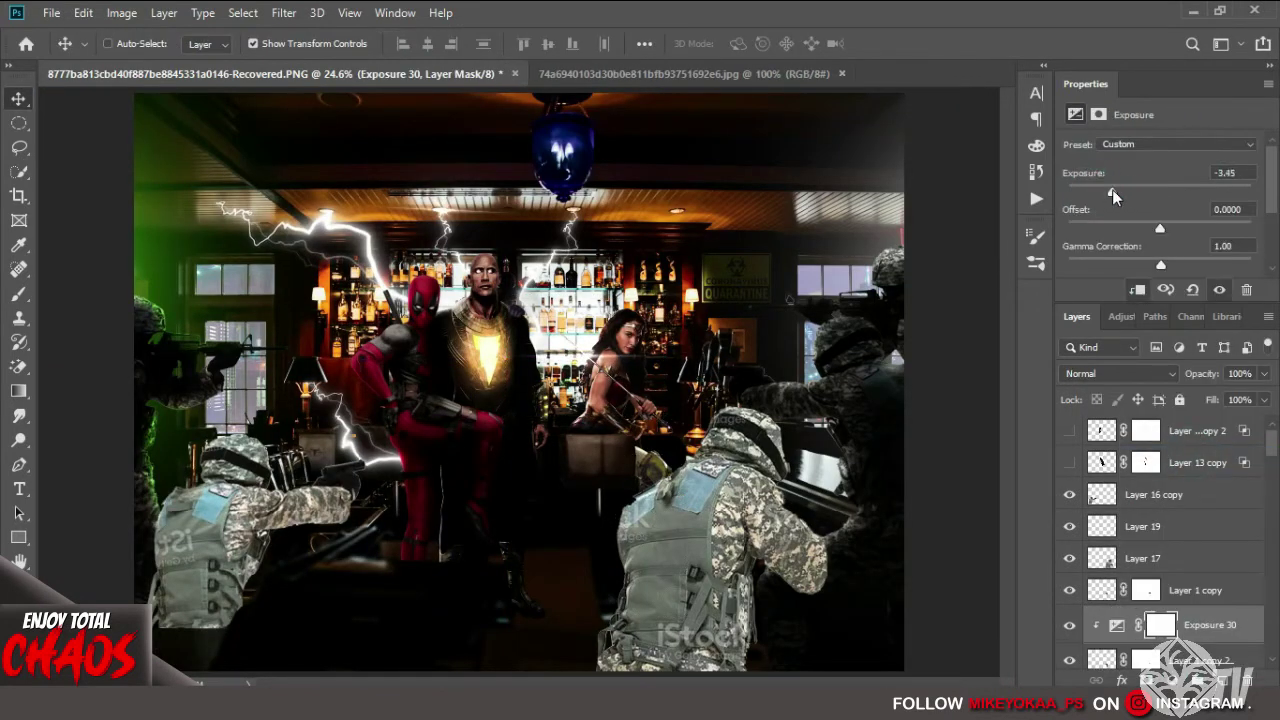
# Add a -2.84 Exposure layer whose Blend If spares the brightest underlying tones.
pyautogui.click(1158, 680)
pyautogui.click(1140, 457)
pyautogui.moveTo(1160, 186); pyautogui.dragTo(1121, 190)
pyautogui.doubleClick(1230, 594)
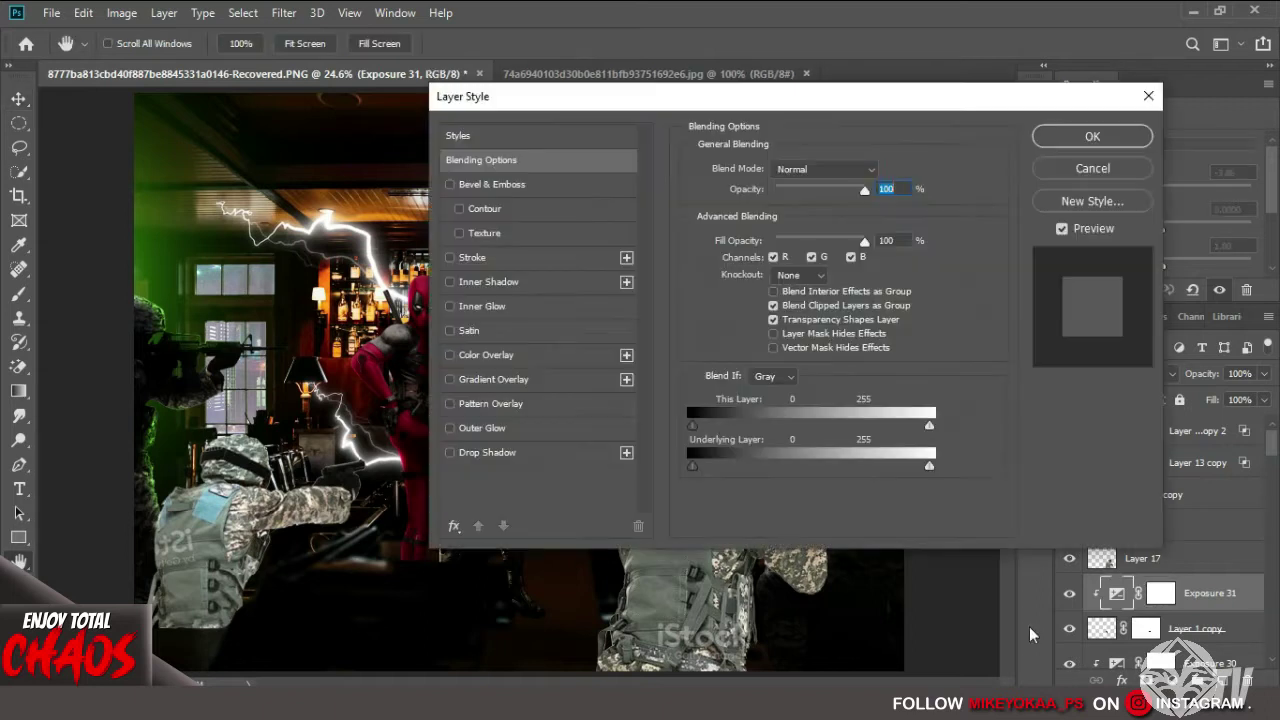
pyautogui.moveTo(1237, 448); pyautogui.dragTo(1180, 447)
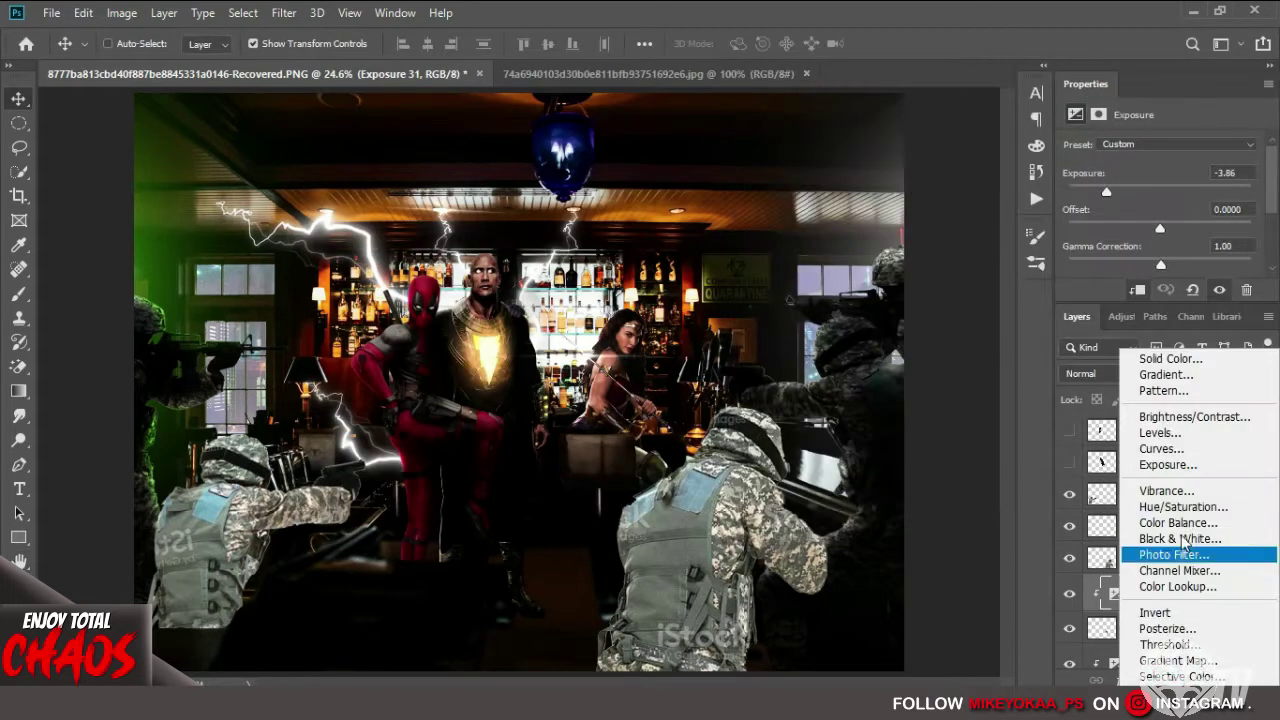
pyautogui.click(1178, 522)
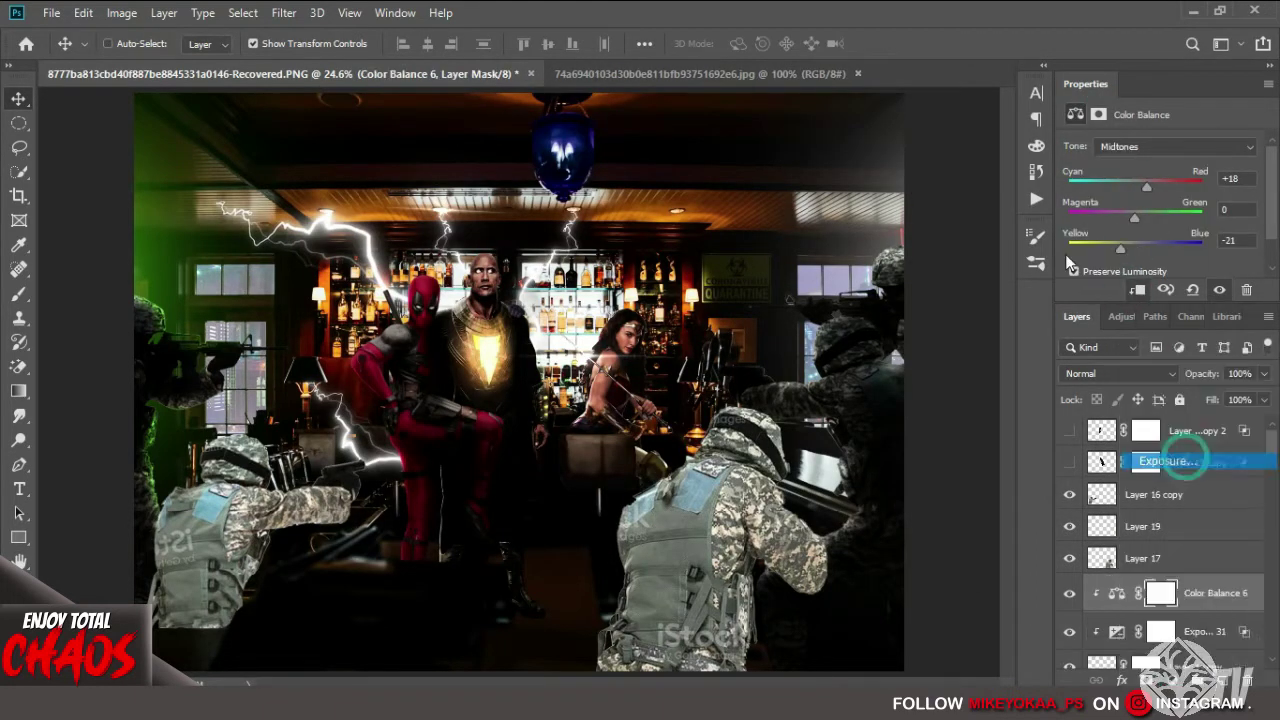
pyautogui.moveTo(1185, 458); pyautogui.dragTo(1170, 577)
pyautogui.press('b')
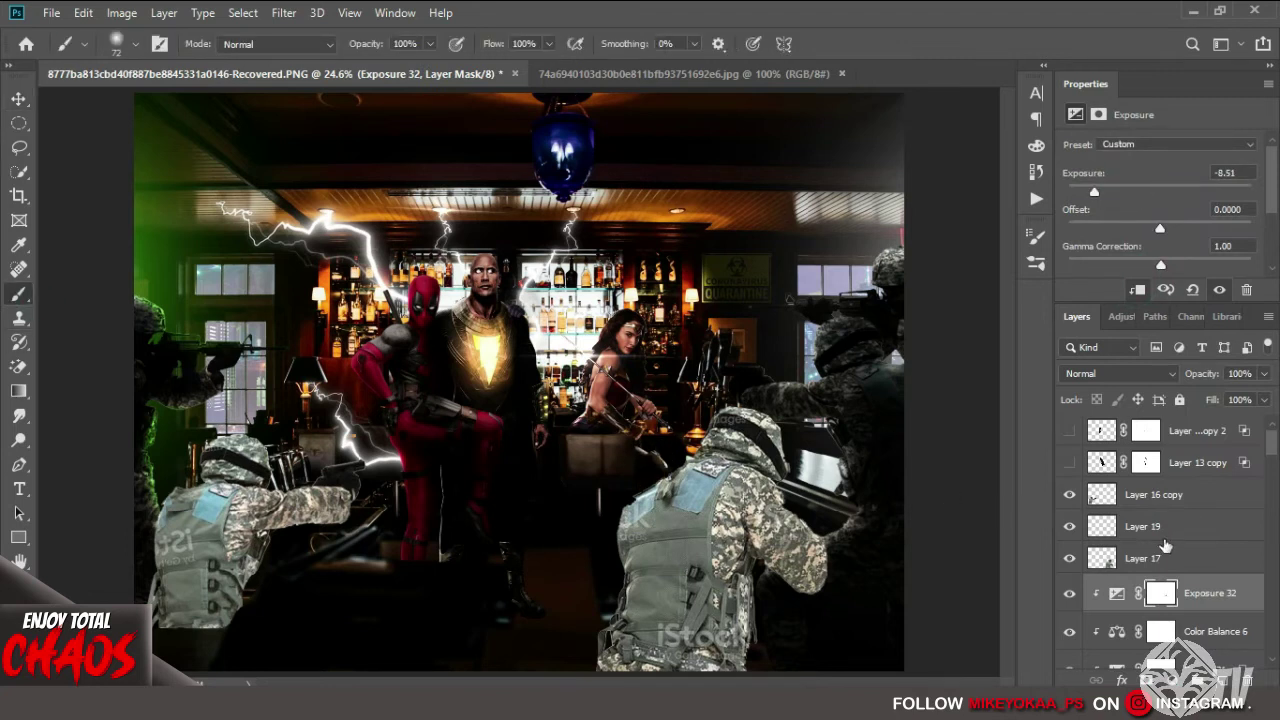
# Add an Exposure adjustment of about -9.74 above Layer 17.
pyautogui.click(1165, 553)
pyautogui.click(1170, 680)
pyautogui.click(1178, 463)
pyautogui.moveTo(1135, 195); pyautogui.dragTo(1091, 193)
pyautogui.doubleClick(1250, 561)
pyautogui.press('Escape')
# Add a strong darkening Exposure and paint its mask at 15% to restore the right soldier.
pyautogui.click(1170, 680)
pyautogui.click(1180, 458)
pyautogui.rightClick(672, 384)
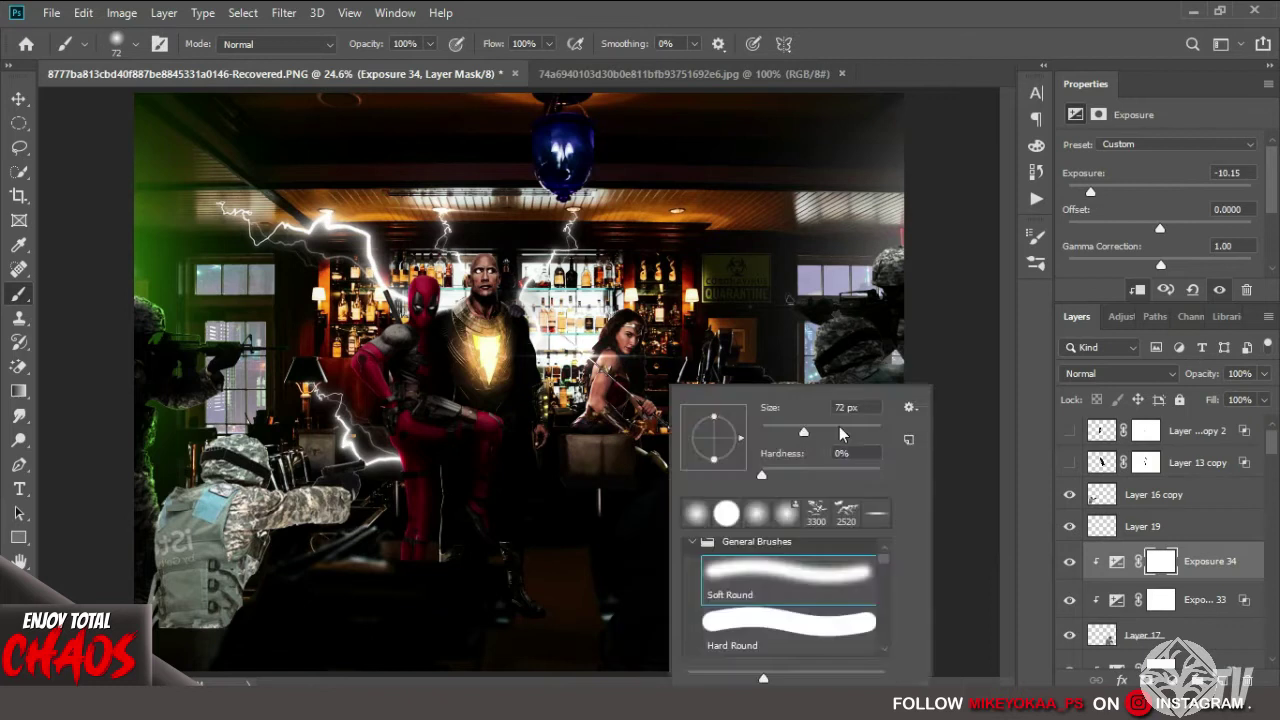
pyautogui.press('Escape')
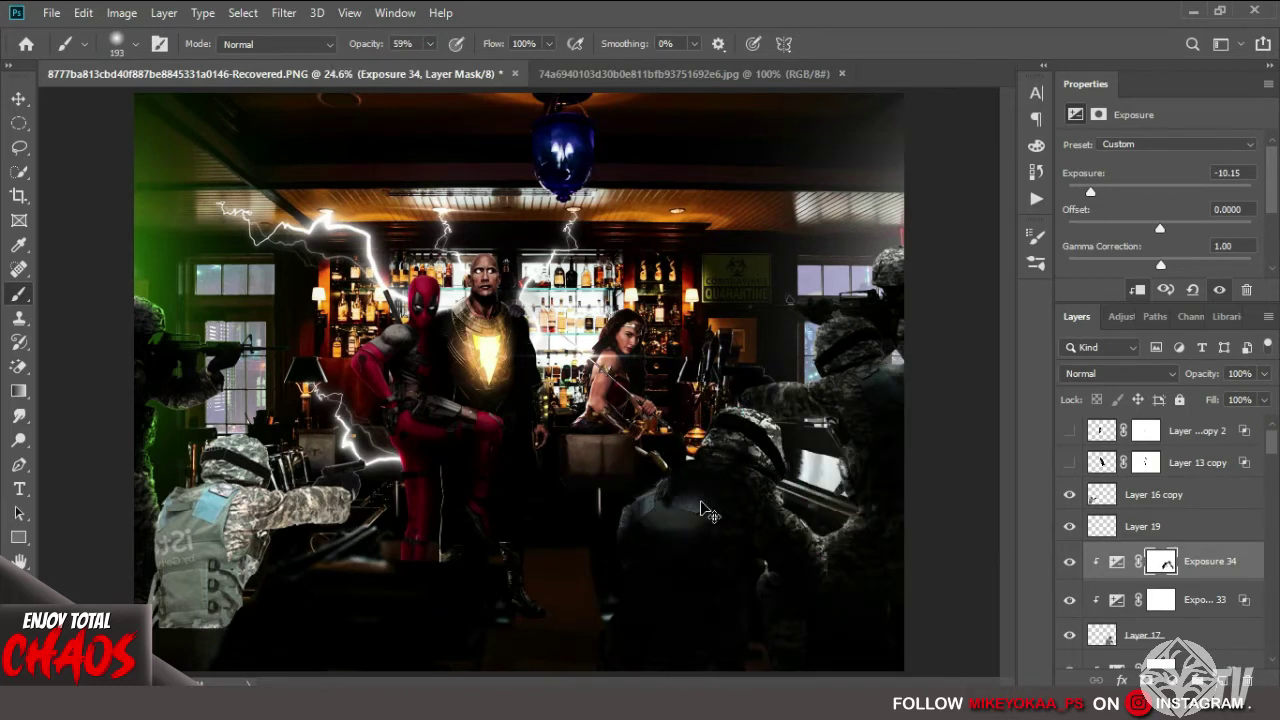
pyautogui.press('3')
pyautogui.click(650, 555)
pyautogui.press(']')
pyautogui.press(']')
pyautogui.press(']')
pyautogui.press('1')
pyautogui.press('5')
pyautogui.moveTo(710, 525); pyautogui.dragTo(578, 655)
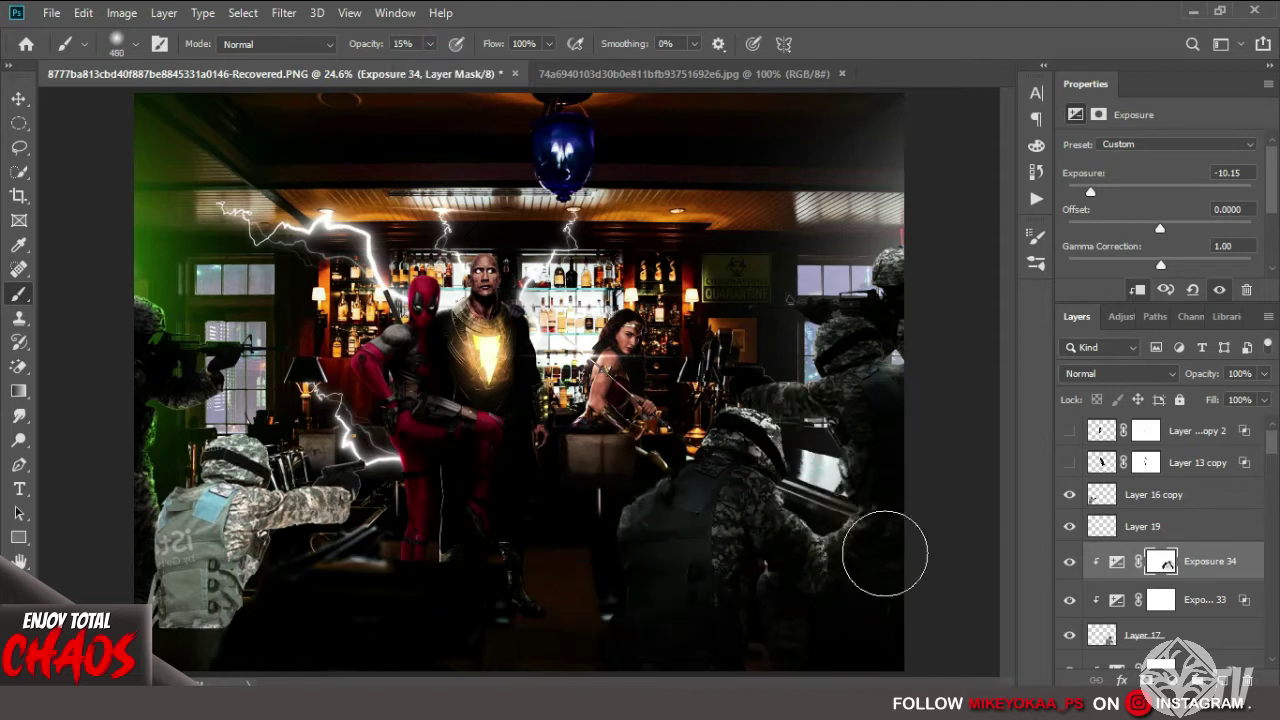
# Clip Exposure 35 to Layer 16 copy, with Blend If sparing the brightest areas.
pyautogui.click(1190, 495)
pyautogui.click(1170, 680)
pyautogui.click(1170, 463)
pyautogui.click(1140, 280)
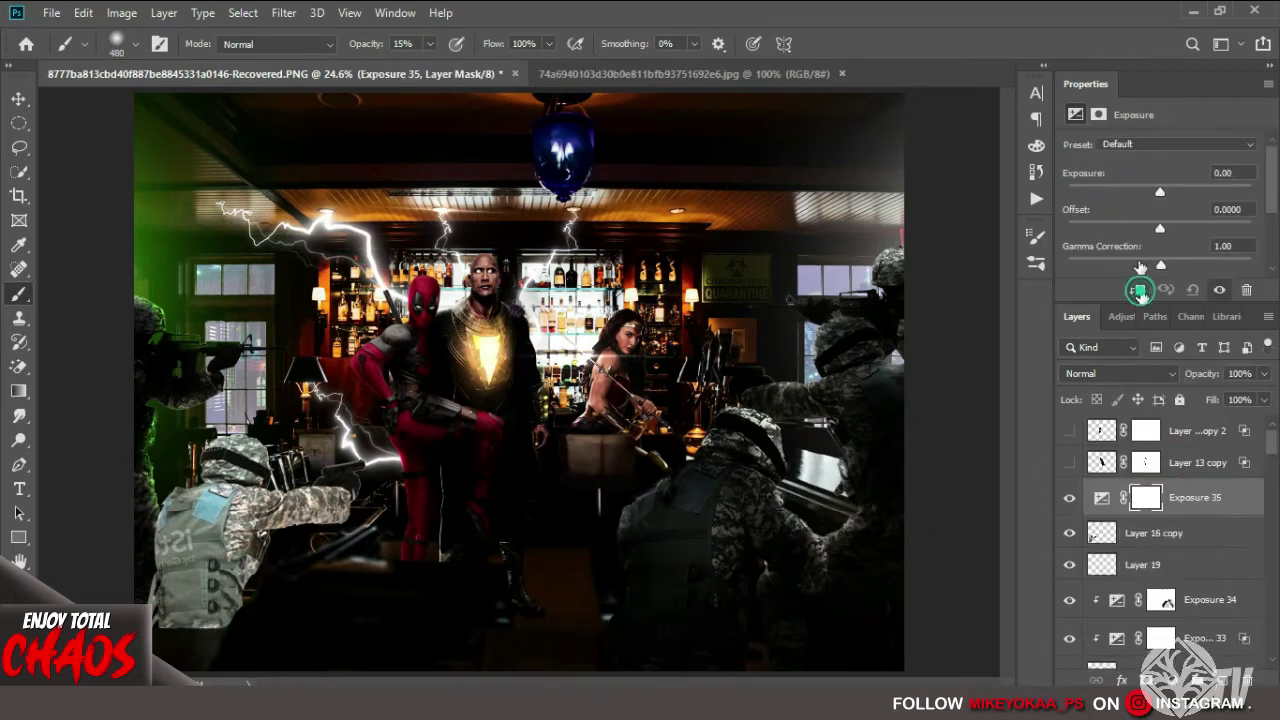
pyautogui.doubleClick(1250, 500)
pyautogui.moveTo(810, 458); pyautogui.dragTo(800, 458)
pyautogui.press('Return')
# Set Exposure 35 to -11.38, paint the left soldier back, and create empty Layer 25.
pyautogui.press('b')
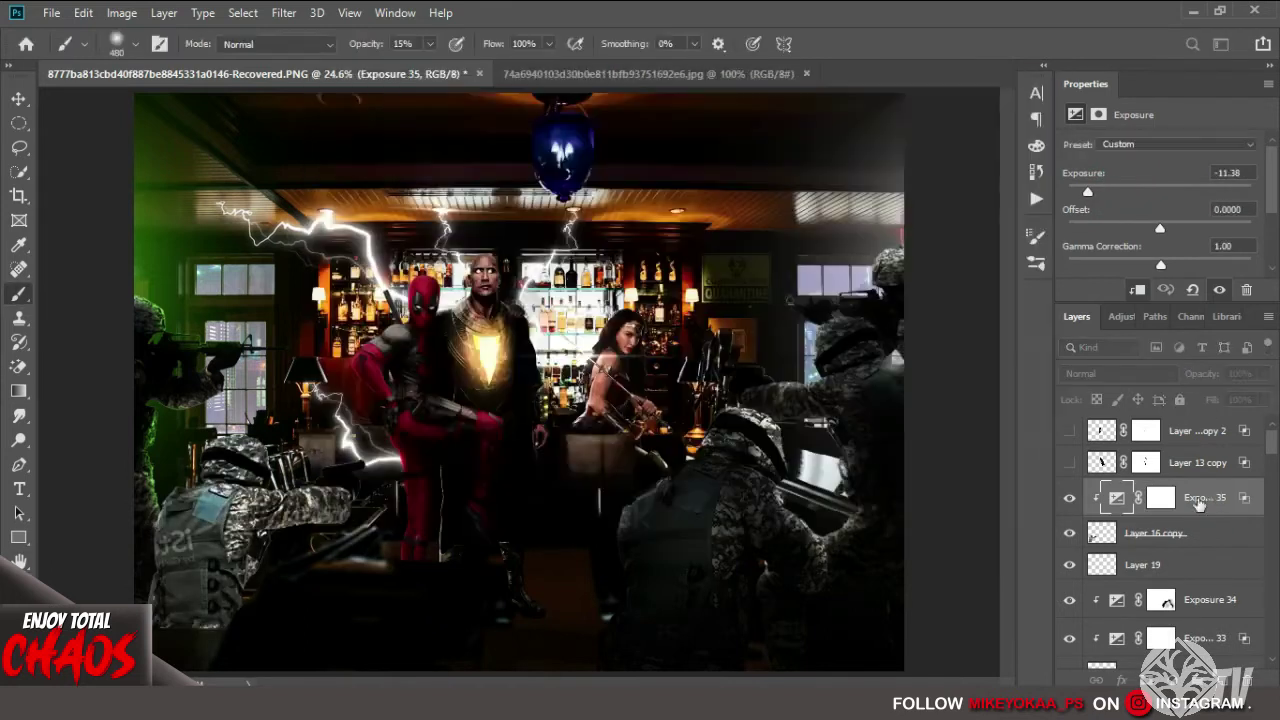
pyautogui.hotkey('ctrl', 'j')
pyautogui.moveTo(1088, 191); pyautogui.dragTo(1095, 191)
pyautogui.click(432, 44)
pyautogui.moveTo(438, 50); pyautogui.dragTo(510, 62)
pyautogui.moveTo(245, 478); pyautogui.dragTo(123, 508)
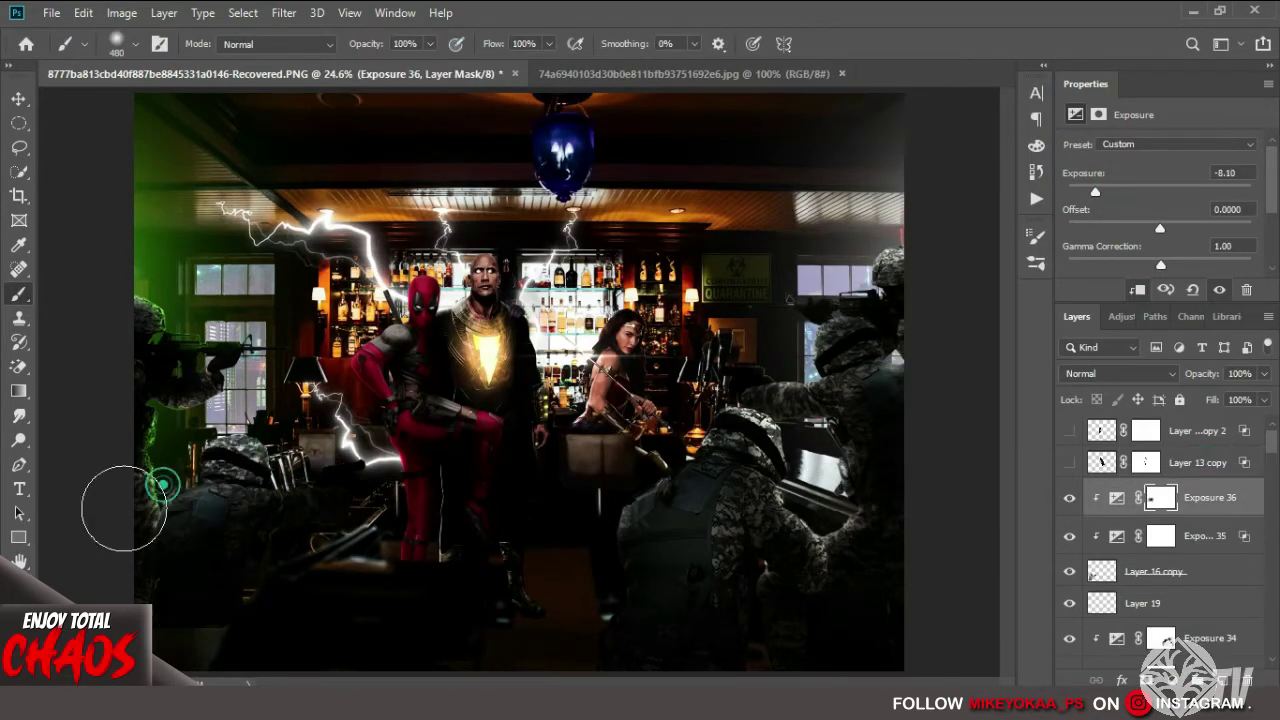
pyautogui.press('[')
pyautogui.press('[')
pyautogui.press('[')
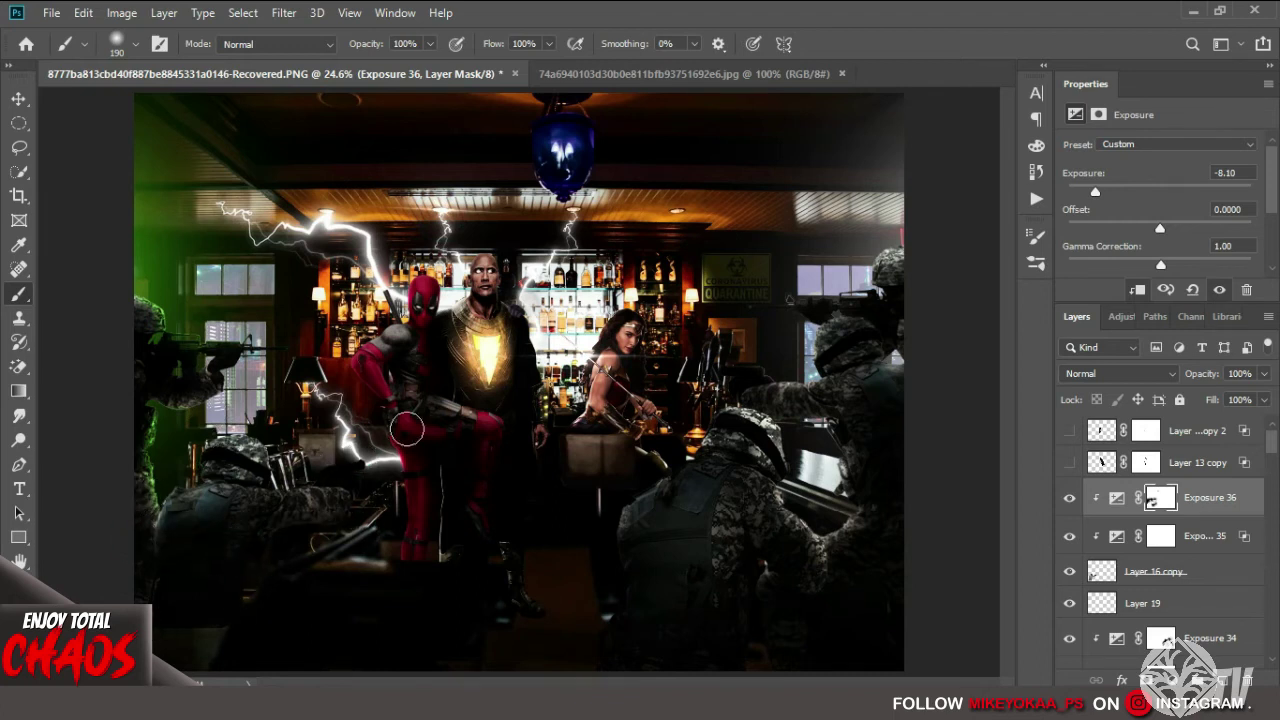
pyautogui.hotkey('ctrl', 'shift', 'alt', 'n')
pyautogui.rightClick(350, 458)
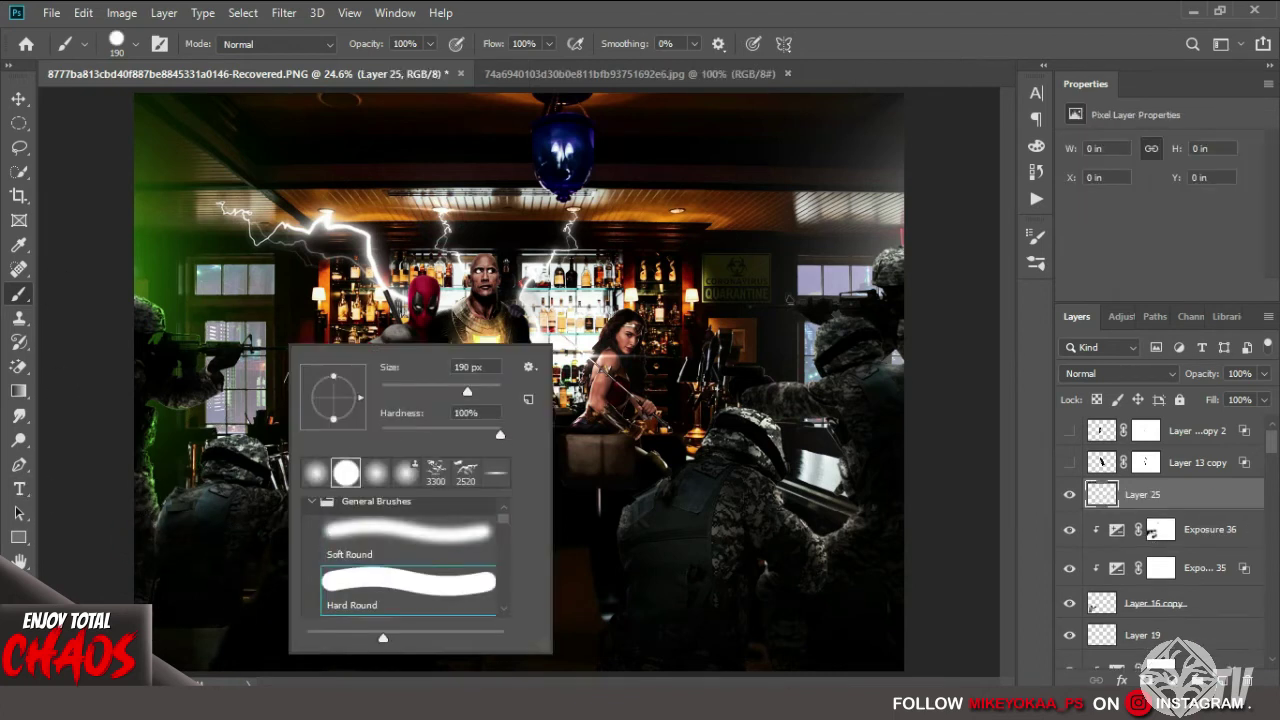
# Paint a hard red stroke on a Linear Dodge layer and squash it into a thin beam at the left rifle.
pyautogui.click(18, 636)
pyautogui.click(1214, 169)
pyautogui.click(1120, 373)
pyautogui.click(1110, 422)
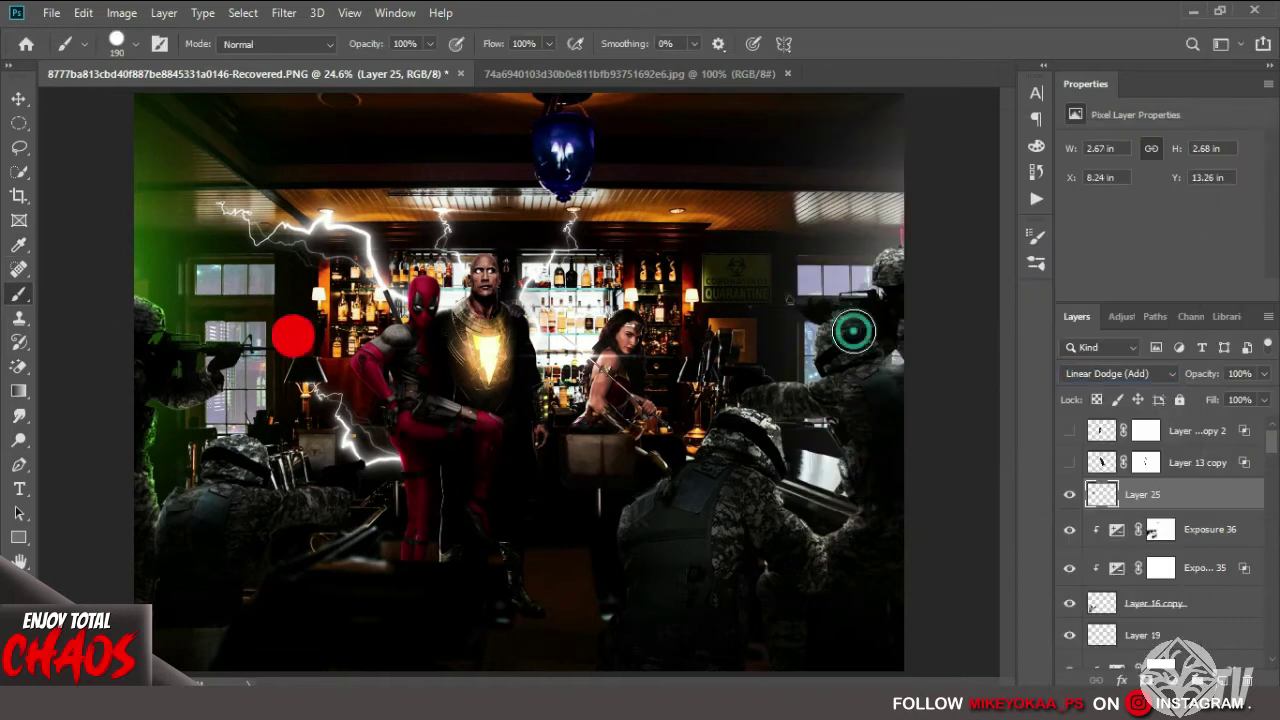
pyautogui.keyDown('shift'); pyautogui.click(853, 331); pyautogui.keyUp('shift')
pyautogui.hotkey('ctrl', 't')
pyautogui.moveTo(853, 331); pyautogui.dragTo(353, 339)
pyautogui.hotkey('ctrl', '+')
pyautogui.hotkey('ctrl', '+')
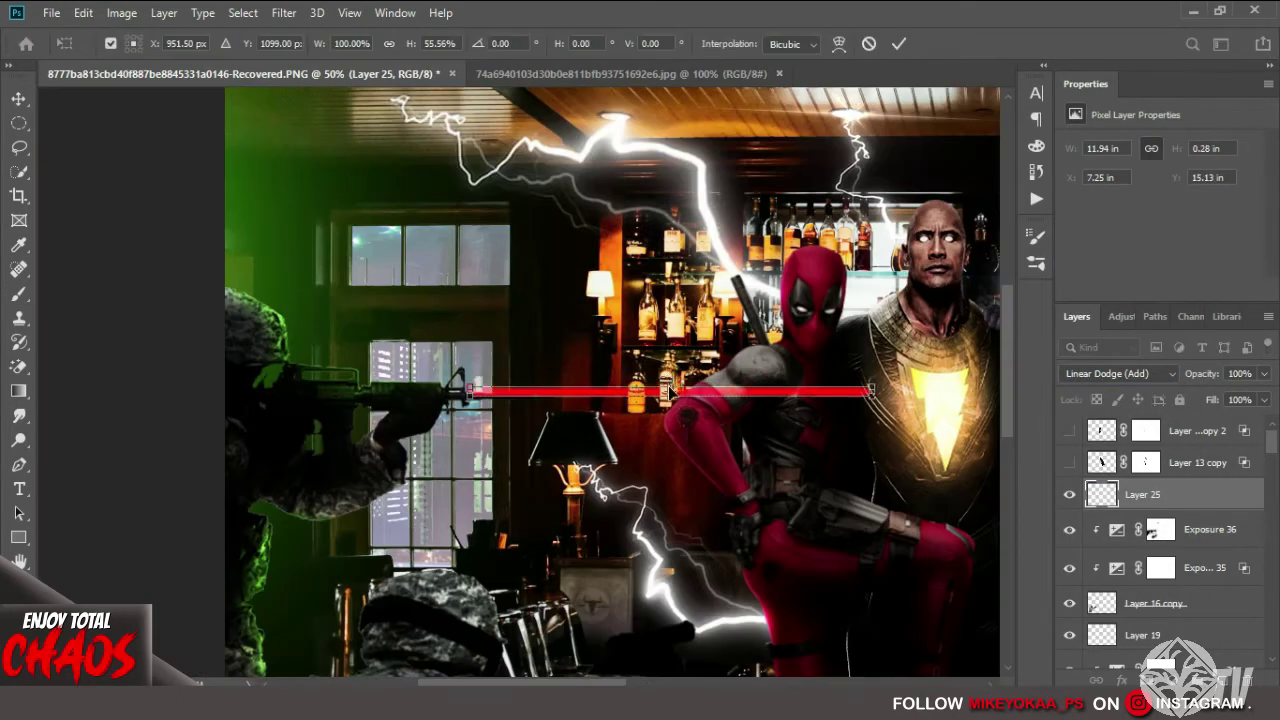
pyautogui.moveTo(667, 391)
pyautogui.mouseDown()
pyautogui.moveTo(637, 382)
pyautogui.moveTo(880, 390)
pyautogui.mouseUp()
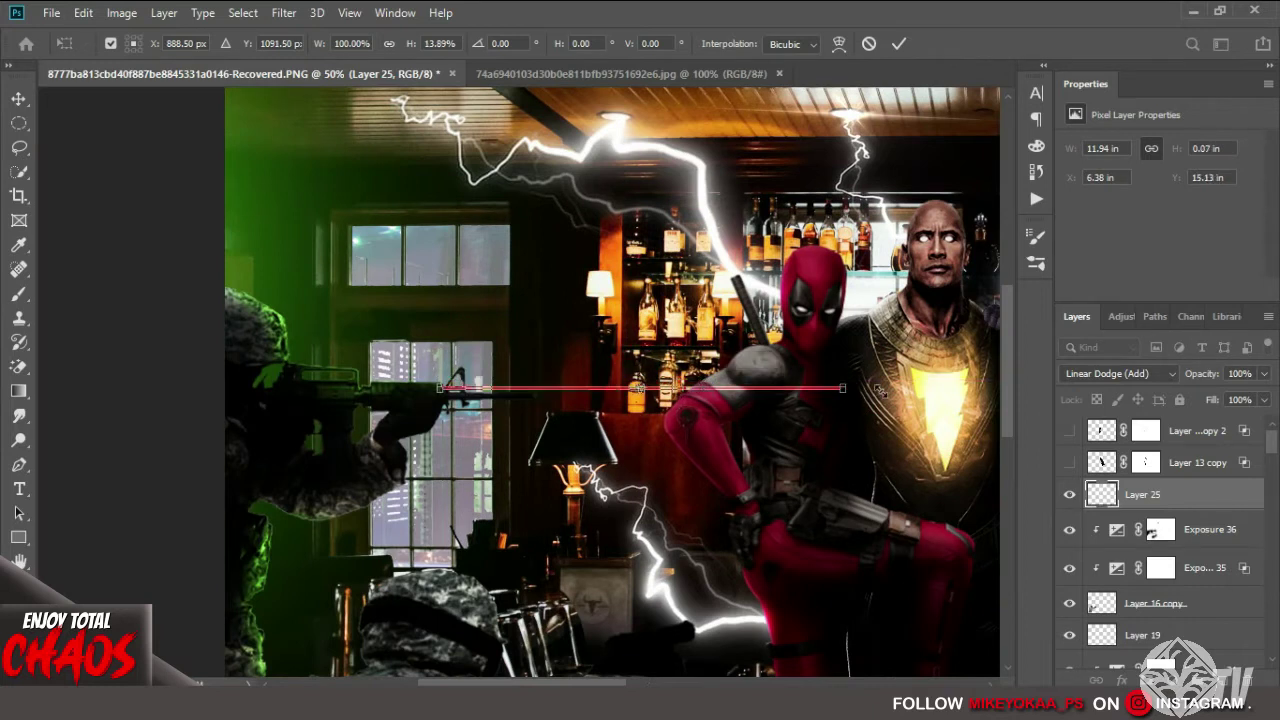
pyautogui.press('Return')
# Mask the laser beam and soften its fade with a low-opacity brush.
pyautogui.press('z')
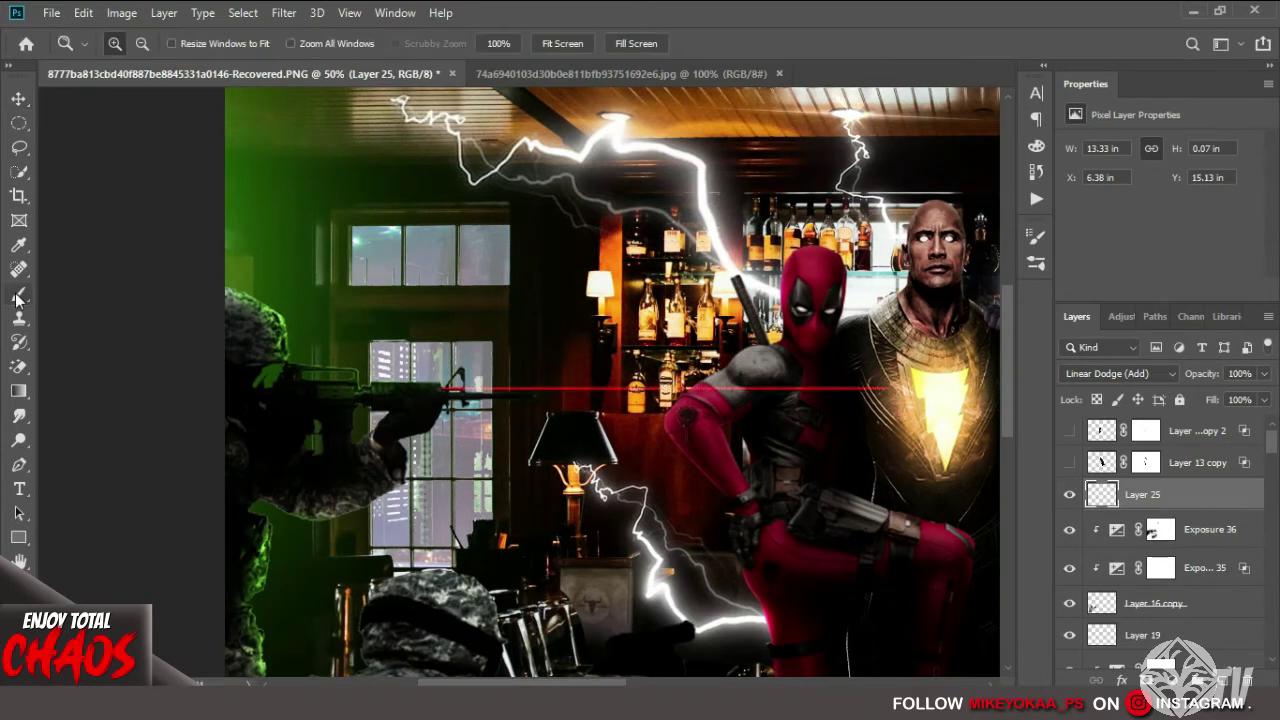
pyautogui.click(18, 298)
pyautogui.click(1142, 680)
pyautogui.click(431, 44)
pyautogui.moveTo(436, 66); pyautogui.dragTo(376, 68)
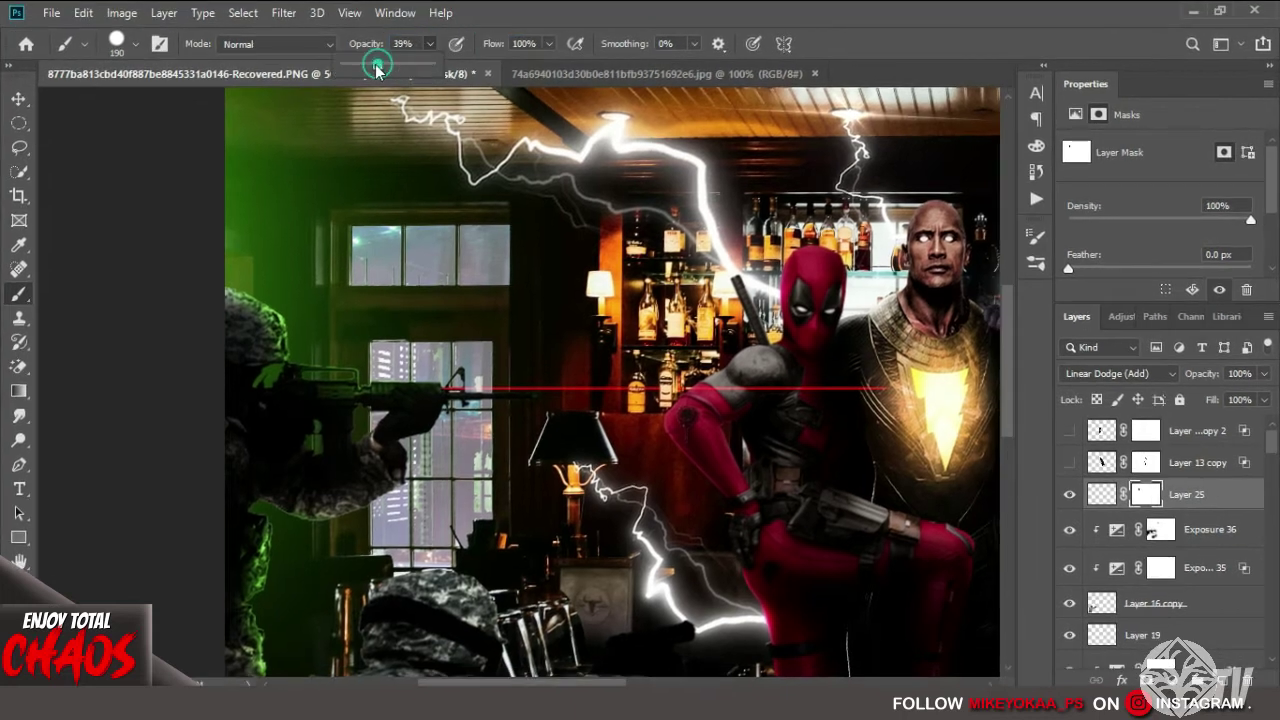
pyautogui.hotkey('ctrl', '0')
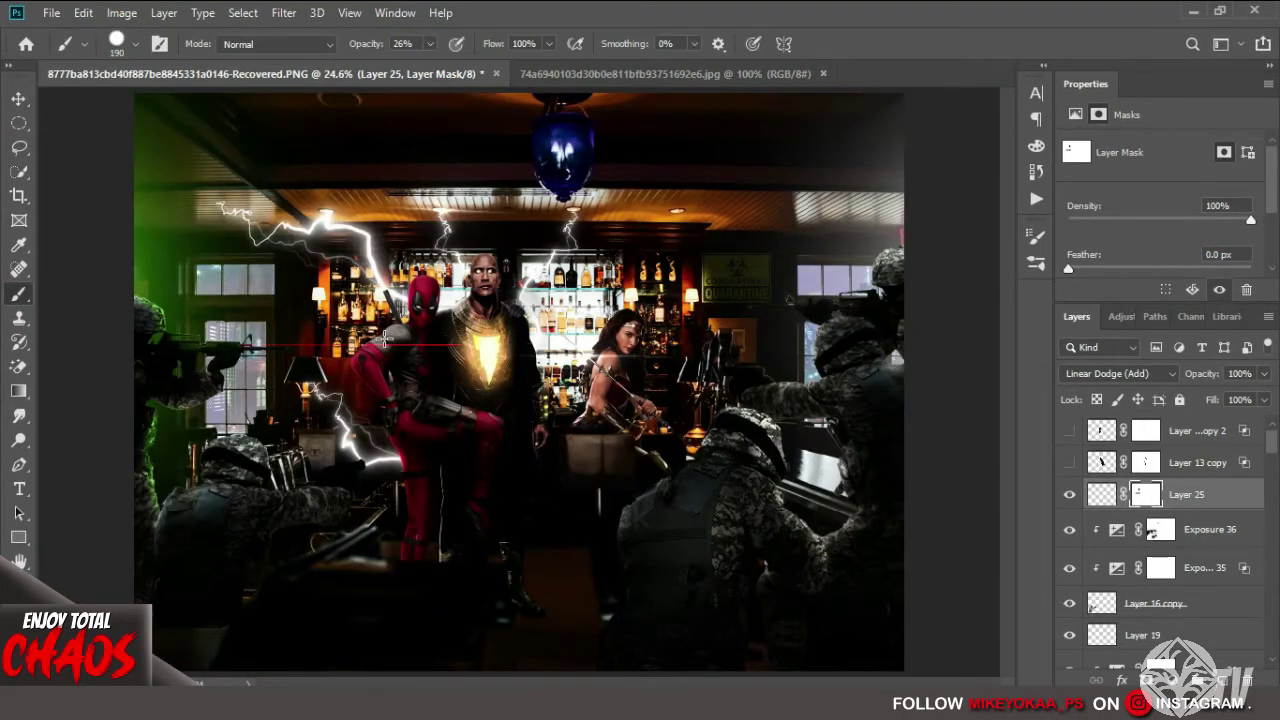
pyautogui.press('v')
# Duplicate the laser beam and move the copy lower across the bar.
pyautogui.hotkey('ctrl', 'j')
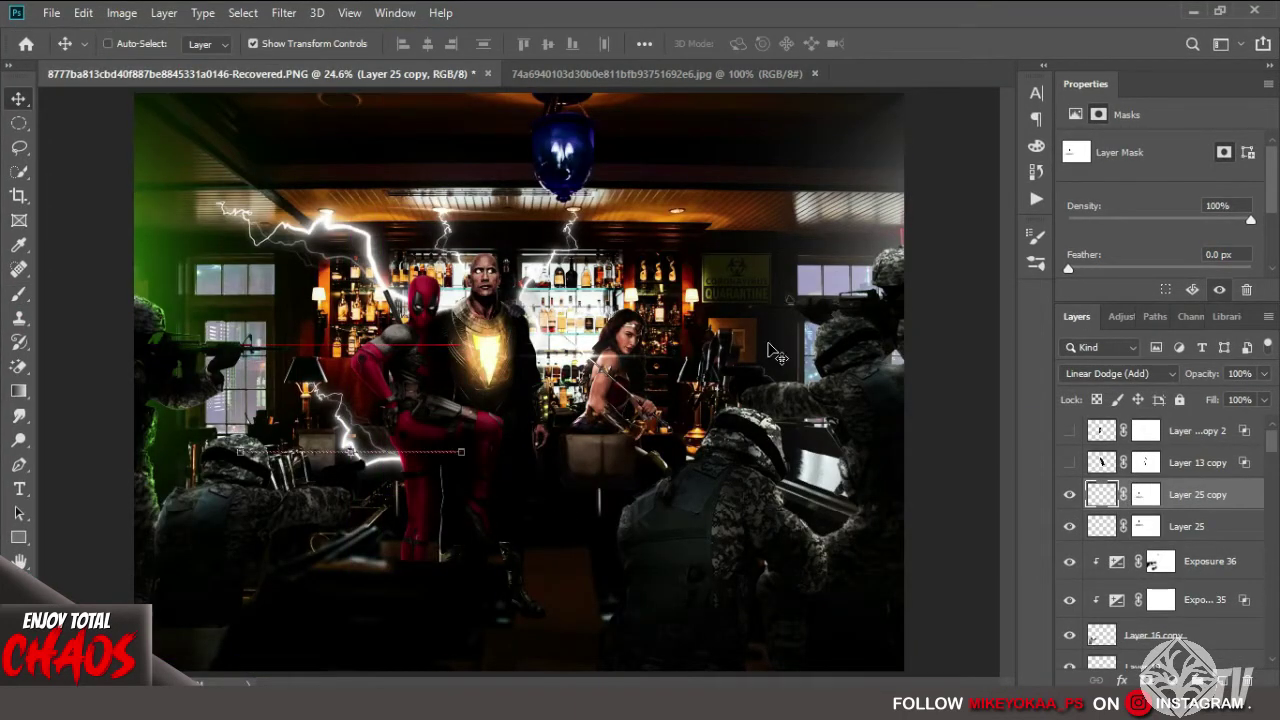
pyautogui.press('z')
pyautogui.click(352, 452)
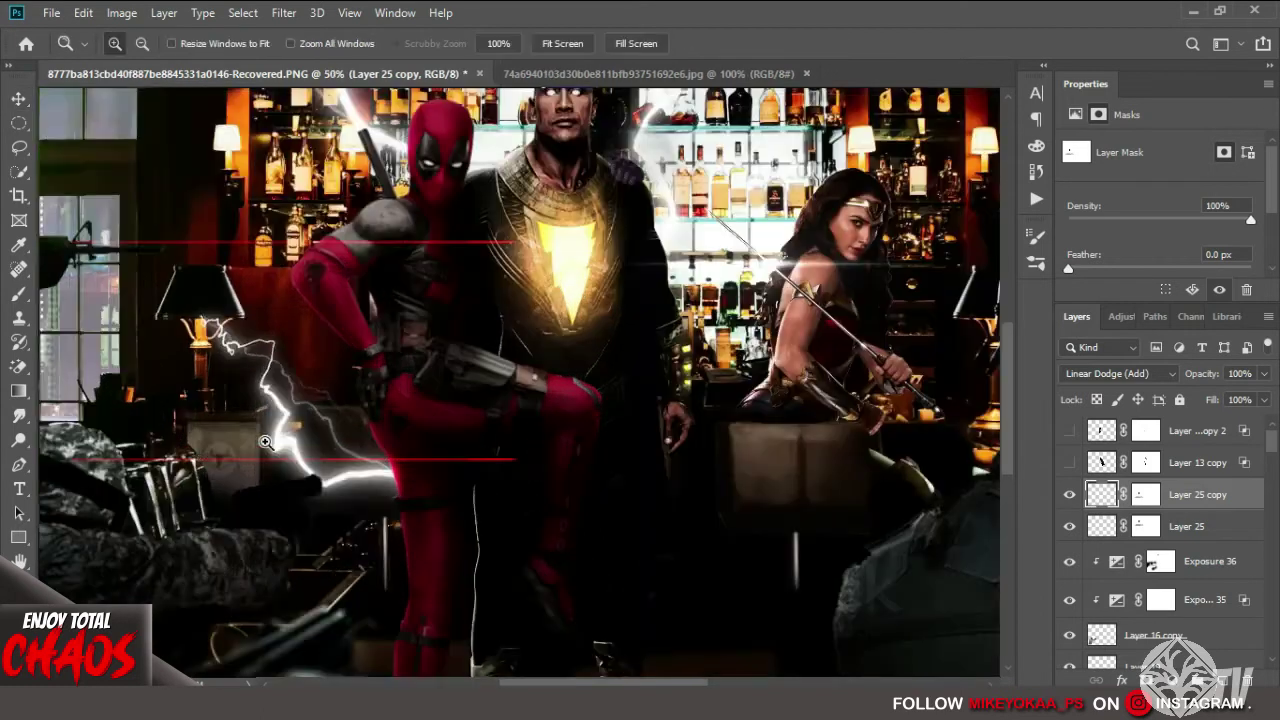
pyautogui.click(352, 452)
pyautogui.moveTo(303, 470)
pyautogui.mouseDown()
pyautogui.moveTo(706, 483)
pyautogui.moveTo(705, 465)
pyautogui.mouseUp()
# Rotate and stretch the copied beam upward so its end lines up with a rifle.
pyautogui.hotkey('ctrl', 't')
pyautogui.hscroll(5, 700, 491)
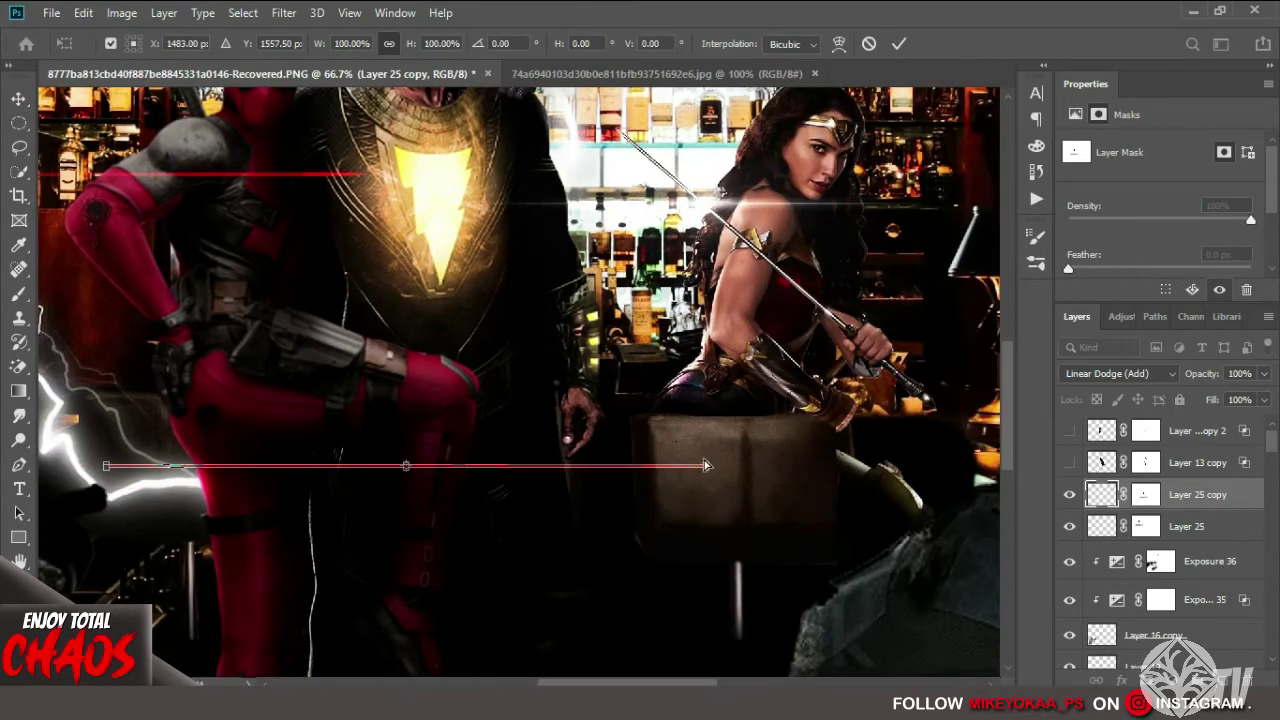
pyautogui.scroll(1, 632, 484)
pyautogui.moveTo(580, 446); pyautogui.dragTo(570, 381)
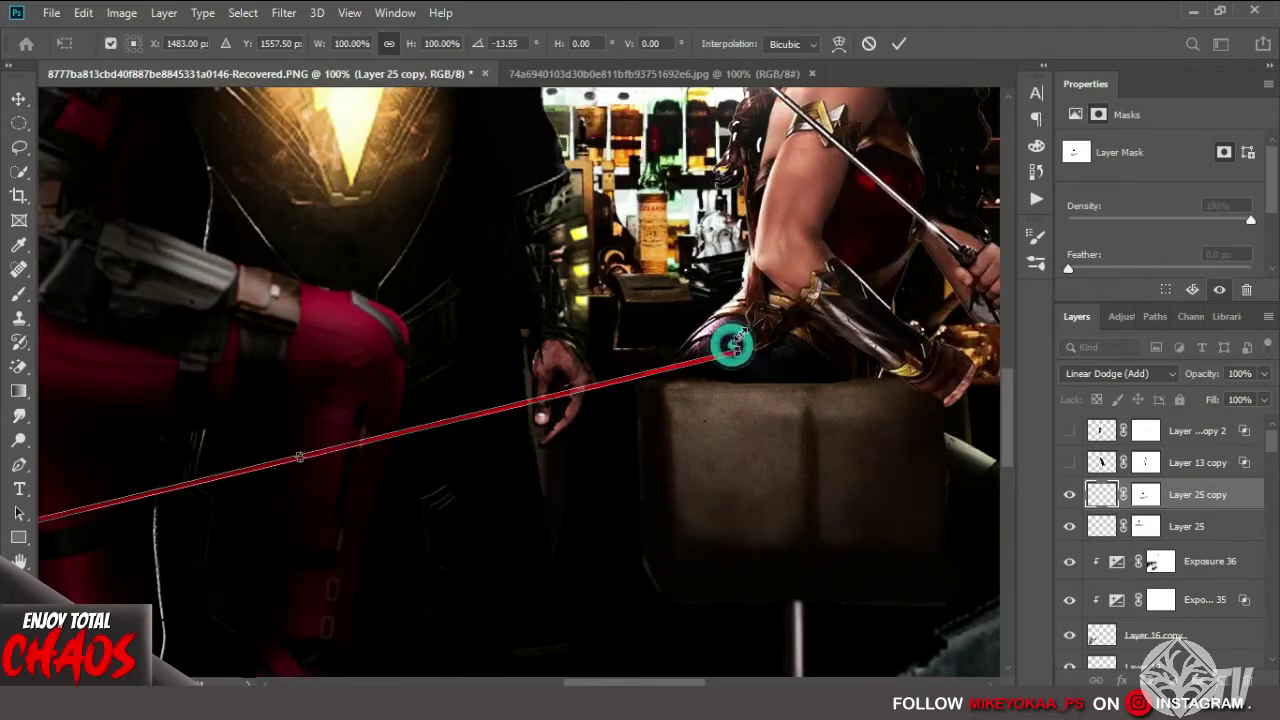
pyautogui.moveTo(733, 345); pyautogui.dragTo(760, 330)
pyautogui.hscroll(-5, 520, 380)
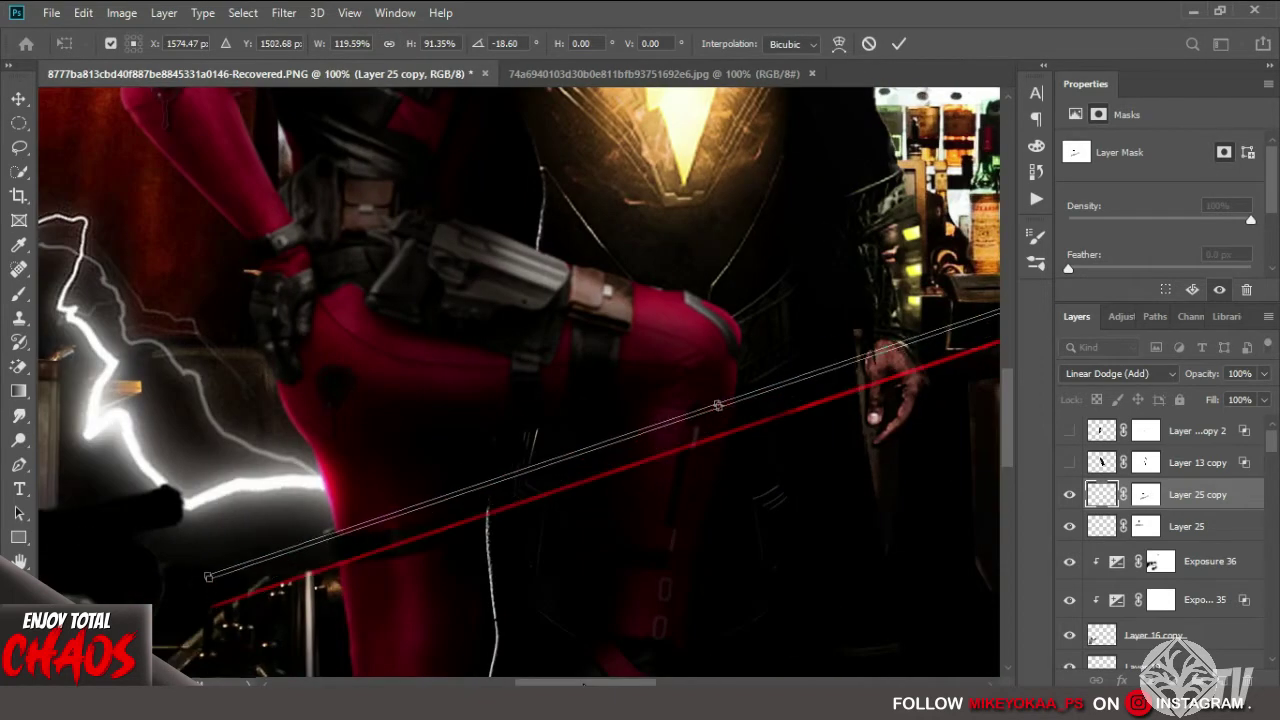
pyautogui.moveTo(717, 405); pyautogui.dragTo(684, 323)
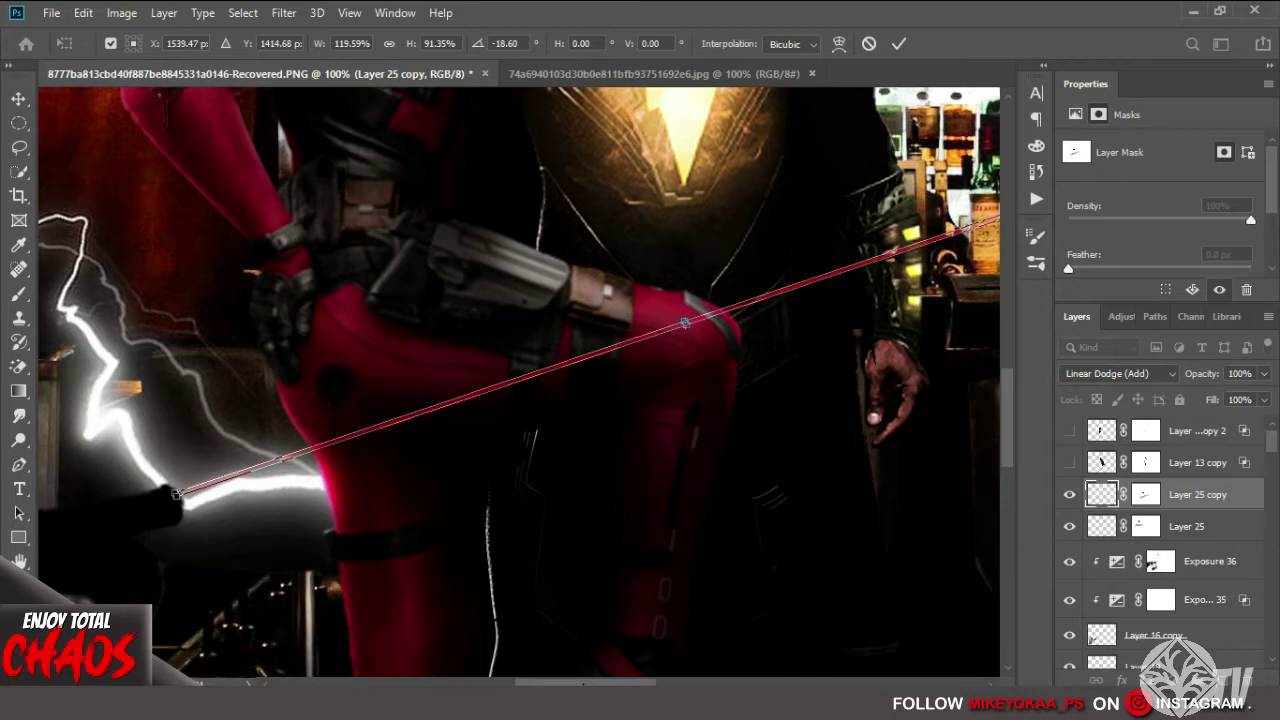
pyautogui.click(899, 43)
# Fit the image in view and set up the brush to refine the first beam's mask.
pyautogui.press('z')
pyautogui.hotkey('ctrl', '0')
pyautogui.press('b')
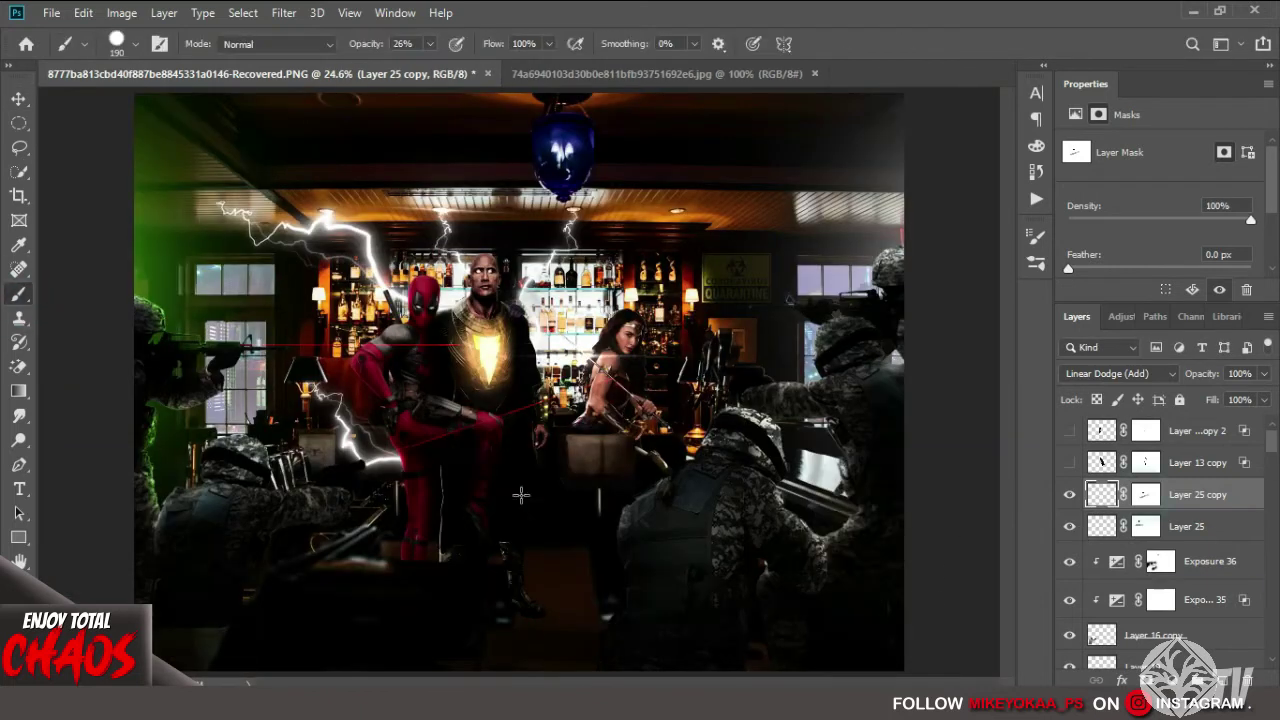
pyautogui.hotkey('ctrl', '\\')
pyautogui.rightClick(520, 491)
pyautogui.press('Return')
pyautogui.hotkey('alt', '[')
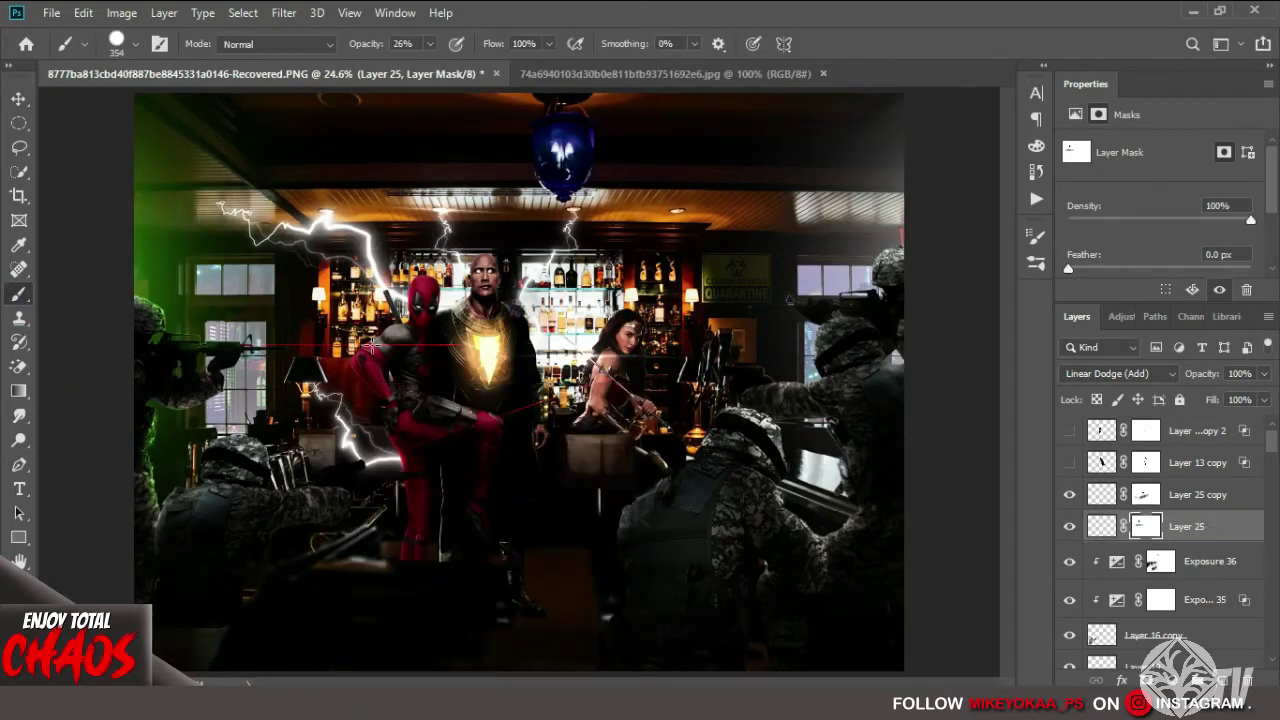
# Add a flipped beam copy aimed from the right soldier at Black Adam.
pyautogui.press('v')
pyautogui.hotkey('ctrl', 'j')
pyautogui.hotkey('ctrl', 't')
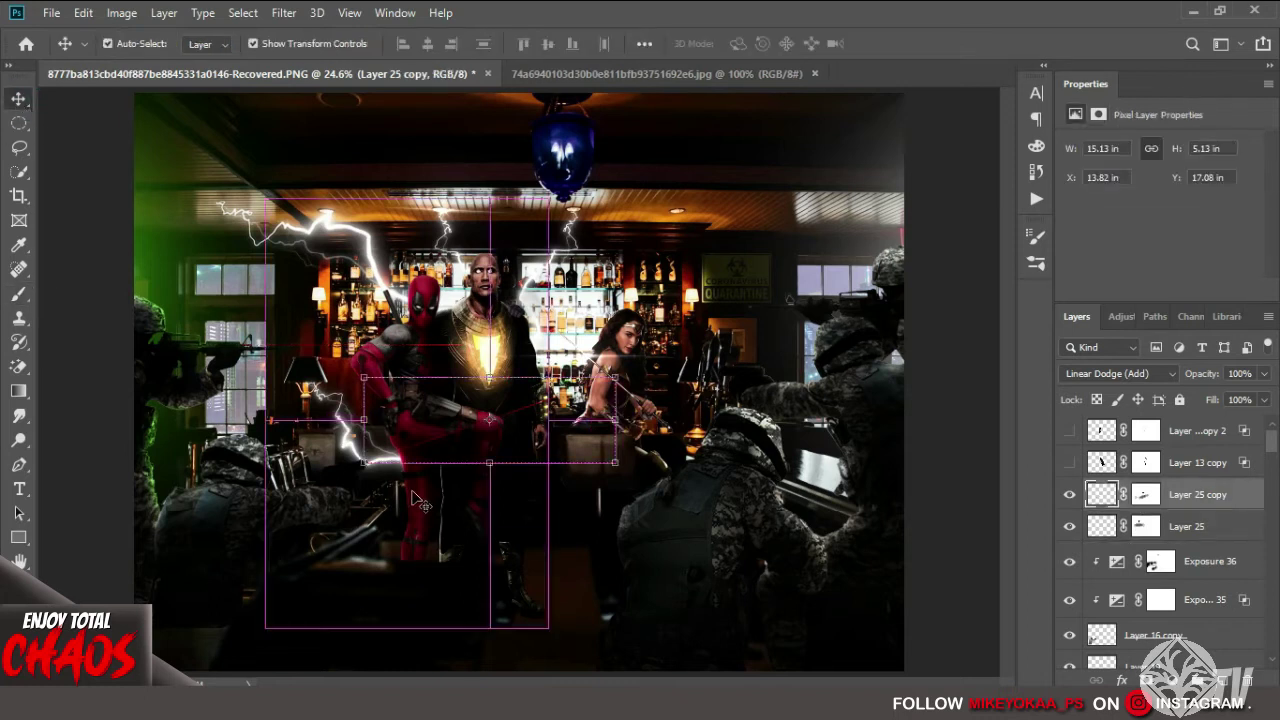
pyautogui.moveTo(614, 629)
pyautogui.mouseDown()
pyautogui.moveTo(637, 452)
pyautogui.moveTo(771, 166)
pyautogui.moveTo(735, 253)
pyautogui.mouseUp()
pyautogui.moveTo(513, 283); pyautogui.dragTo(481, 297)
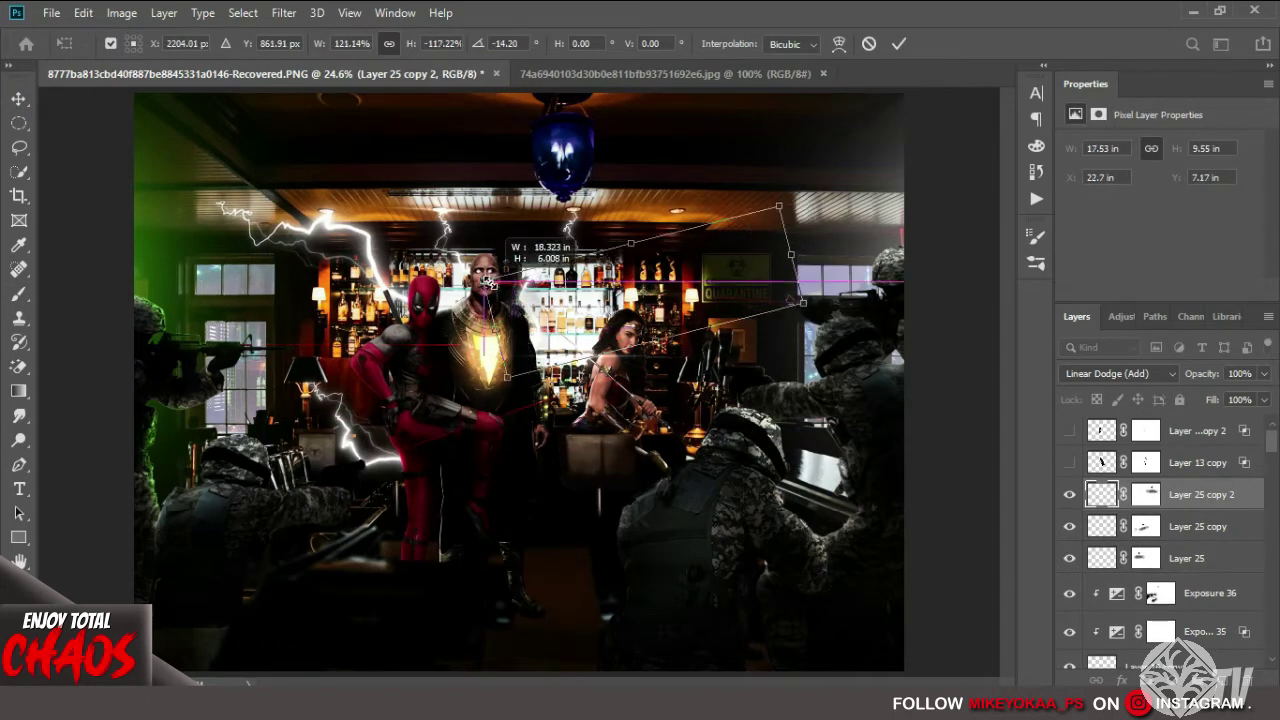
pyautogui.click(897, 46)
# Add a shortened beam copy across the bar and touch up the beam masks.
pyautogui.hotkey('ctrl', 'j')
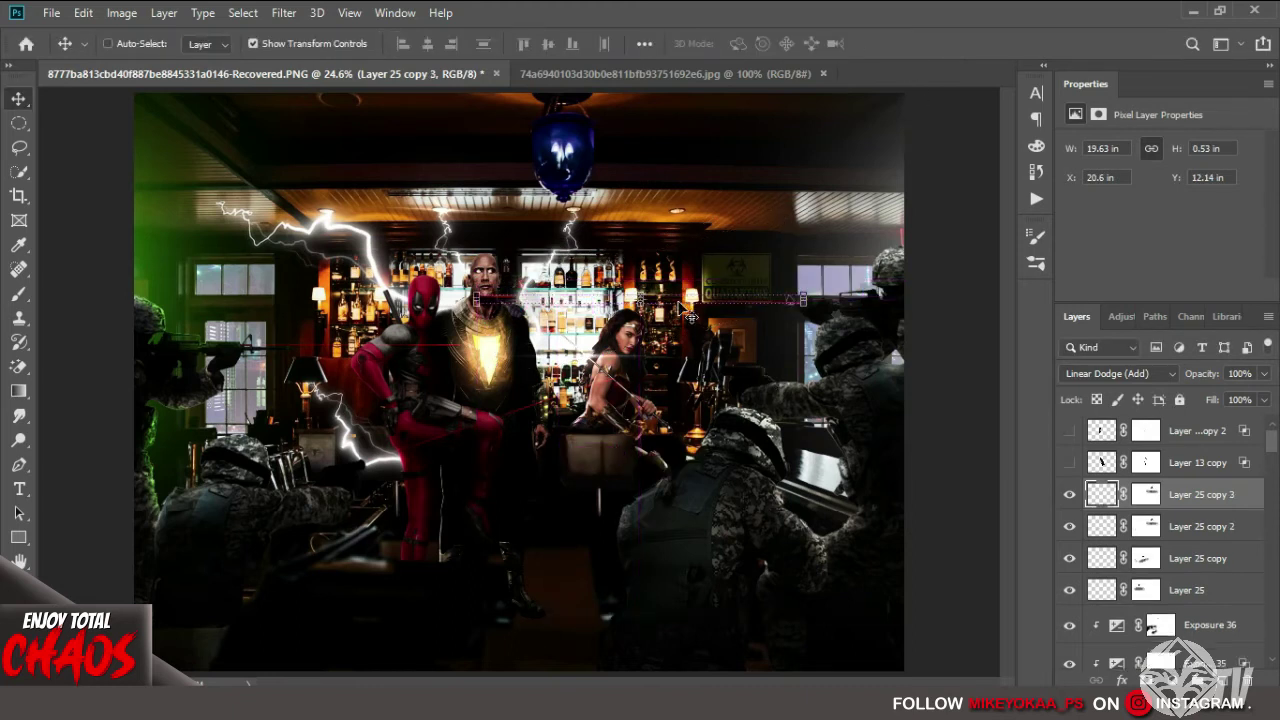
pyautogui.moveTo(773, 206); pyautogui.dragTo(603, 373)
pyautogui.hotkey('ctrl', 't')
pyautogui.moveTo(404, 368); pyautogui.dragTo(437, 368)
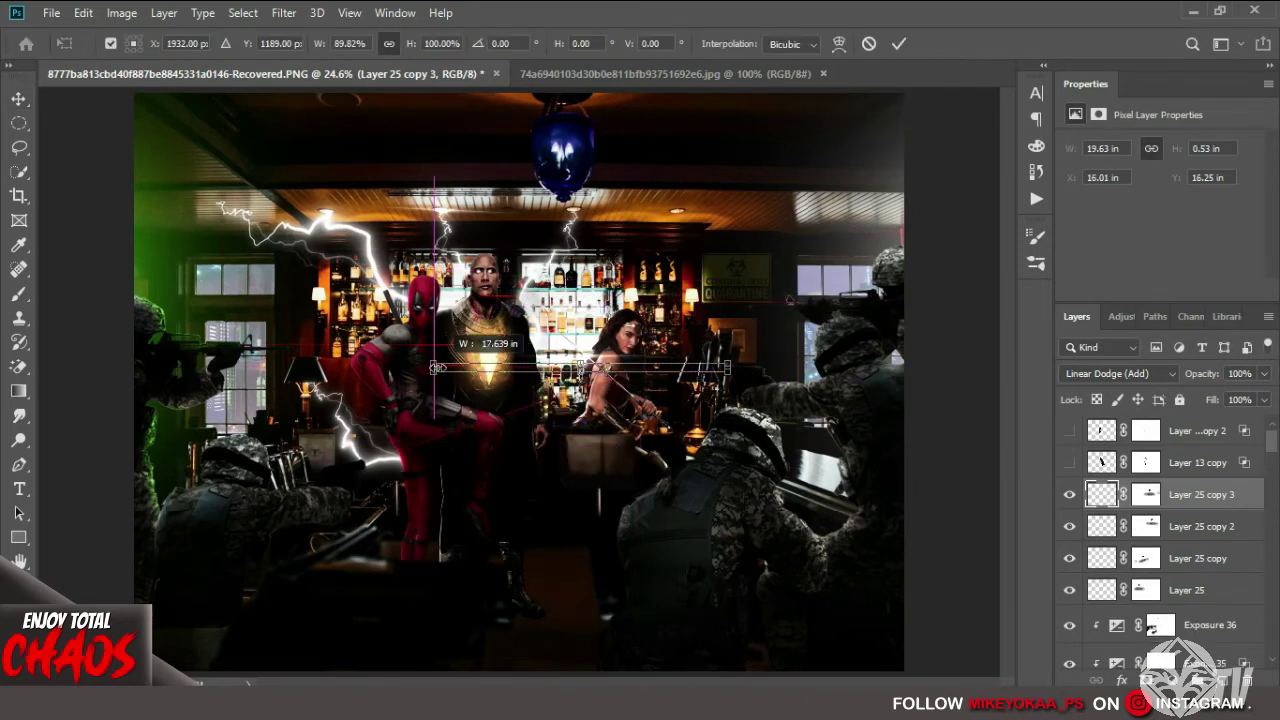
pyautogui.click(899, 43)
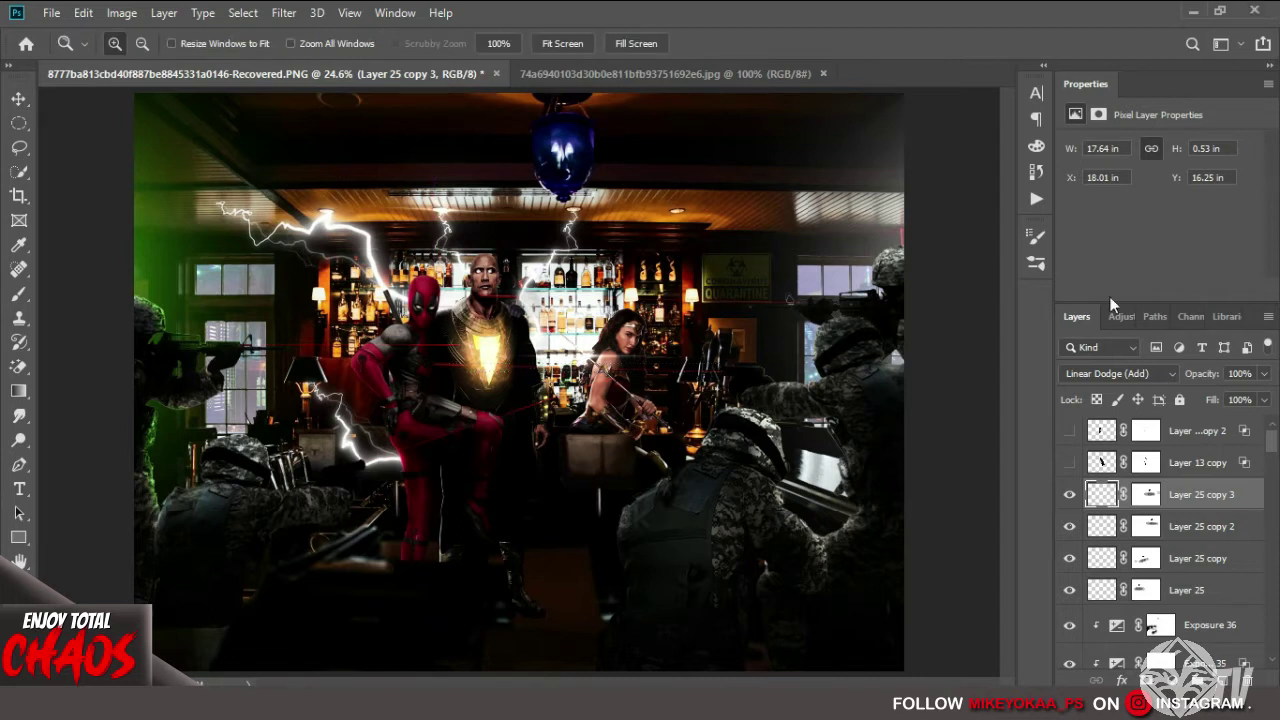
pyautogui.press('b')
pyautogui.click(1147, 494)
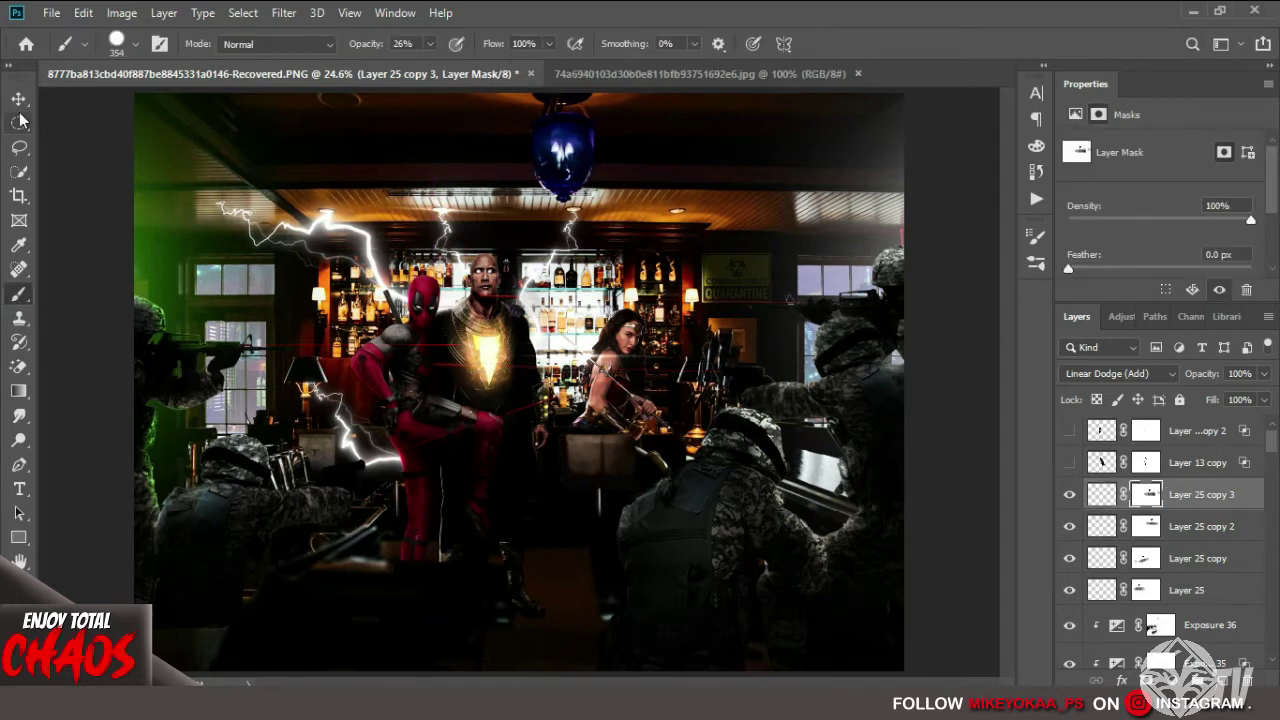
pyautogui.click(19, 98)
pyautogui.click(1187, 538)
pyautogui.press('b')
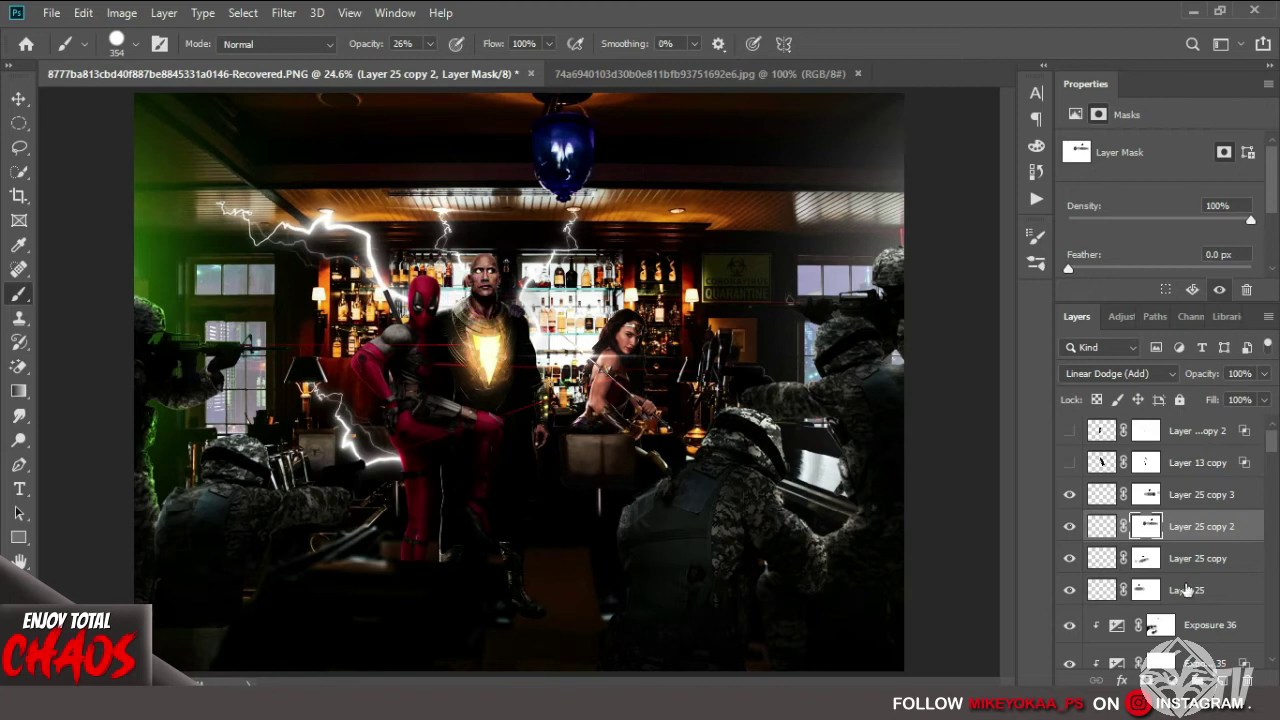
# Add a flipped diagonal beam angled down toward the front soldier and paint its mask.
pyautogui.hotkey('ctrl', 'j')
pyautogui.press('v')
pyautogui.hotkey('ctrl', 't')
pyautogui.moveTo(543, 423)
pyautogui.mouseDown()
pyautogui.moveTo(705, 530)
pyautogui.moveTo(688, 507)
pyautogui.mouseUp()
pyautogui.moveTo(820, 560); pyautogui.dragTo(805, 590)
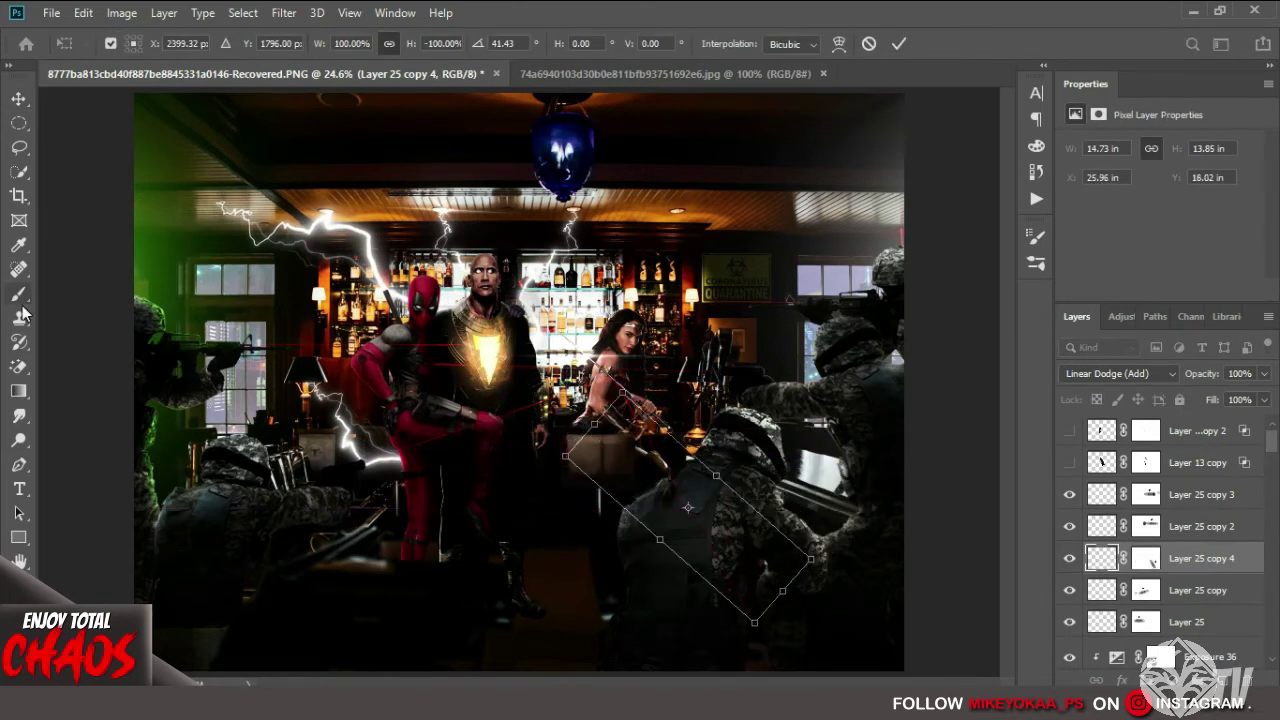
pyautogui.press('Return')
pyautogui.press('b')
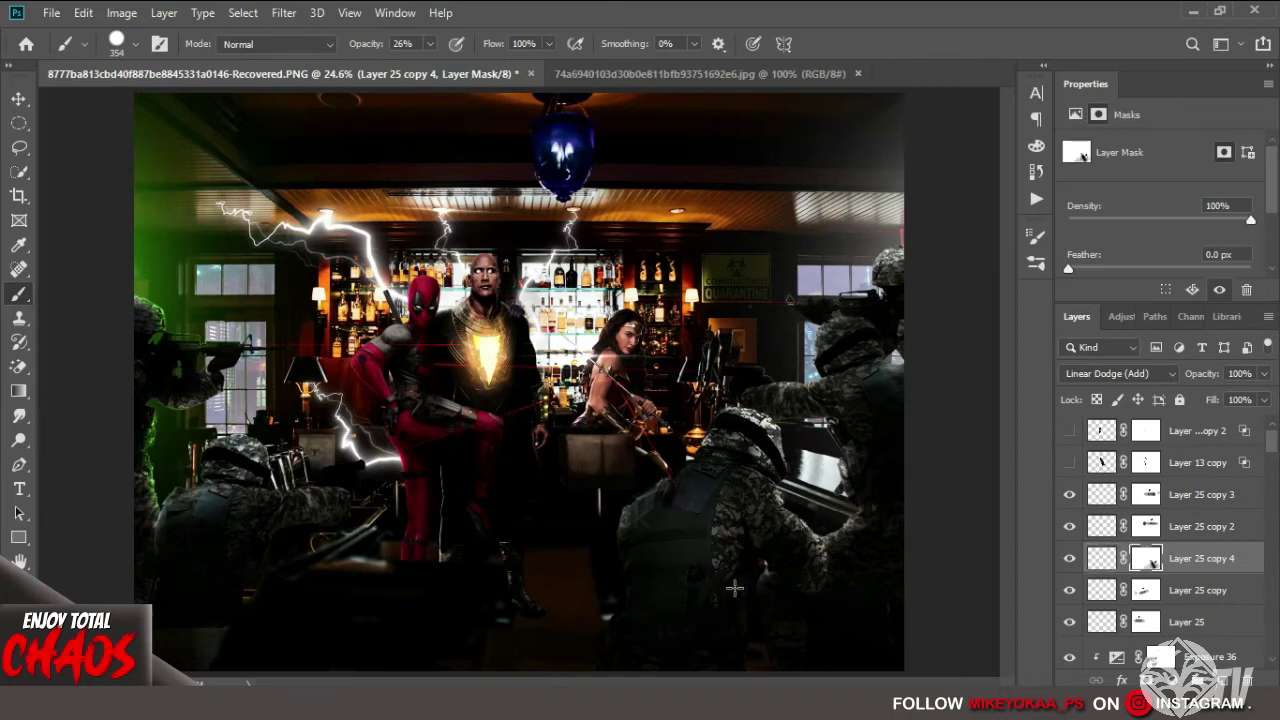
# Group the laser beams into Group 2 and clip a Hue/Saturation adjustment to it.
pyautogui.hotkey('ctrl', 'g')
pyautogui.click(1170, 680)
pyautogui.click(1160, 489)
pyautogui.moveTo(1160, 217); pyautogui.dragTo(1137, 220)
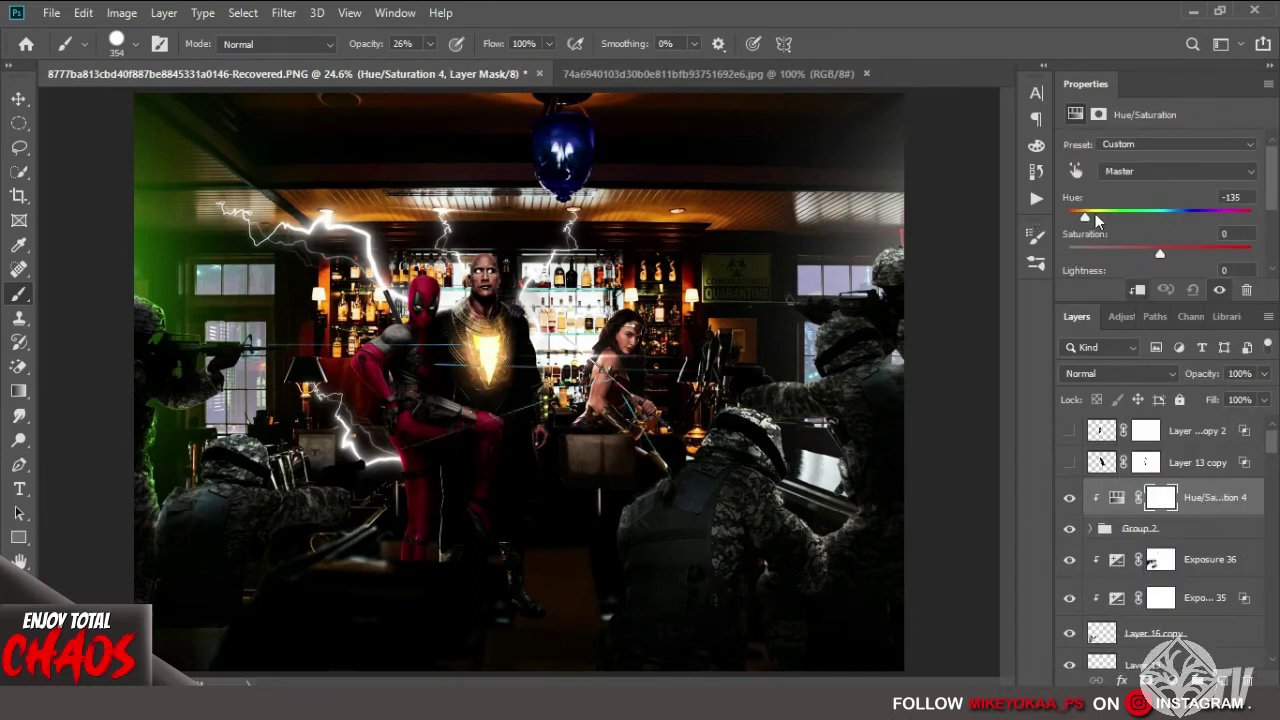
pyautogui.click(1192, 289)
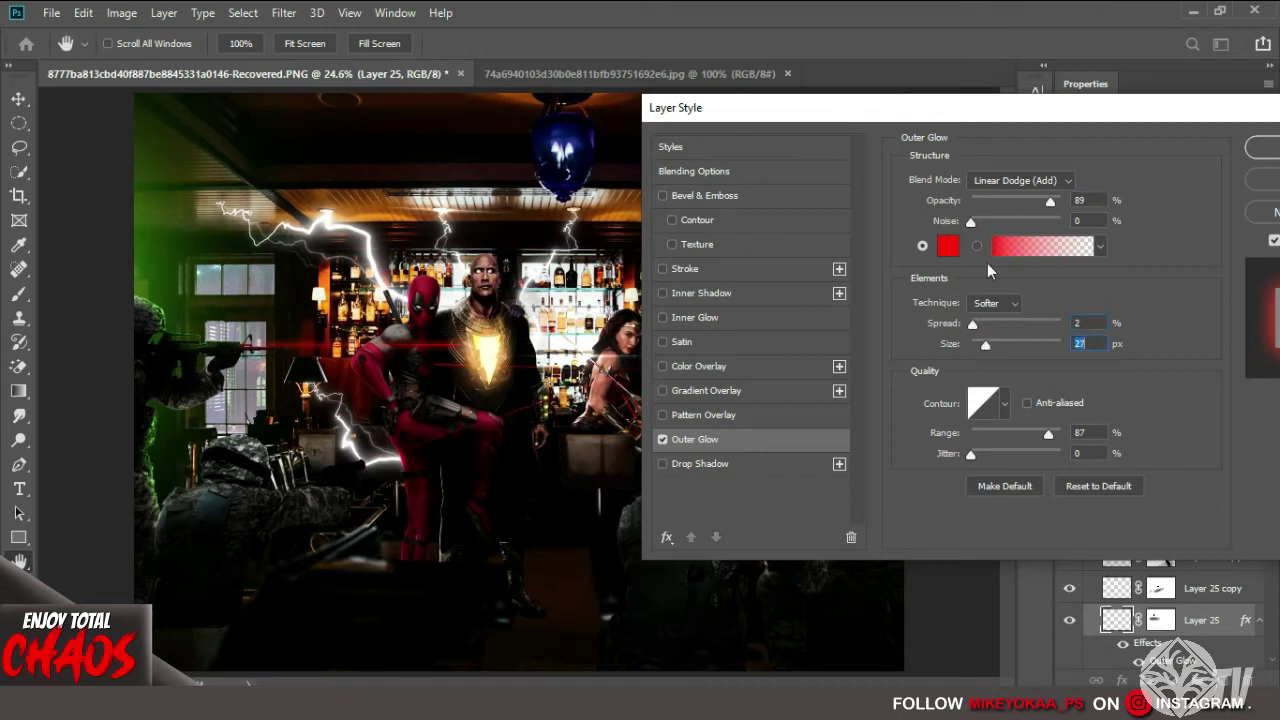
# Apply a red Outer Glow to the next laser beam layer and duplicate it.
pyautogui.click(1262, 147)
pyautogui.doubleClick(1117, 588)
pyautogui.click(592, 439)
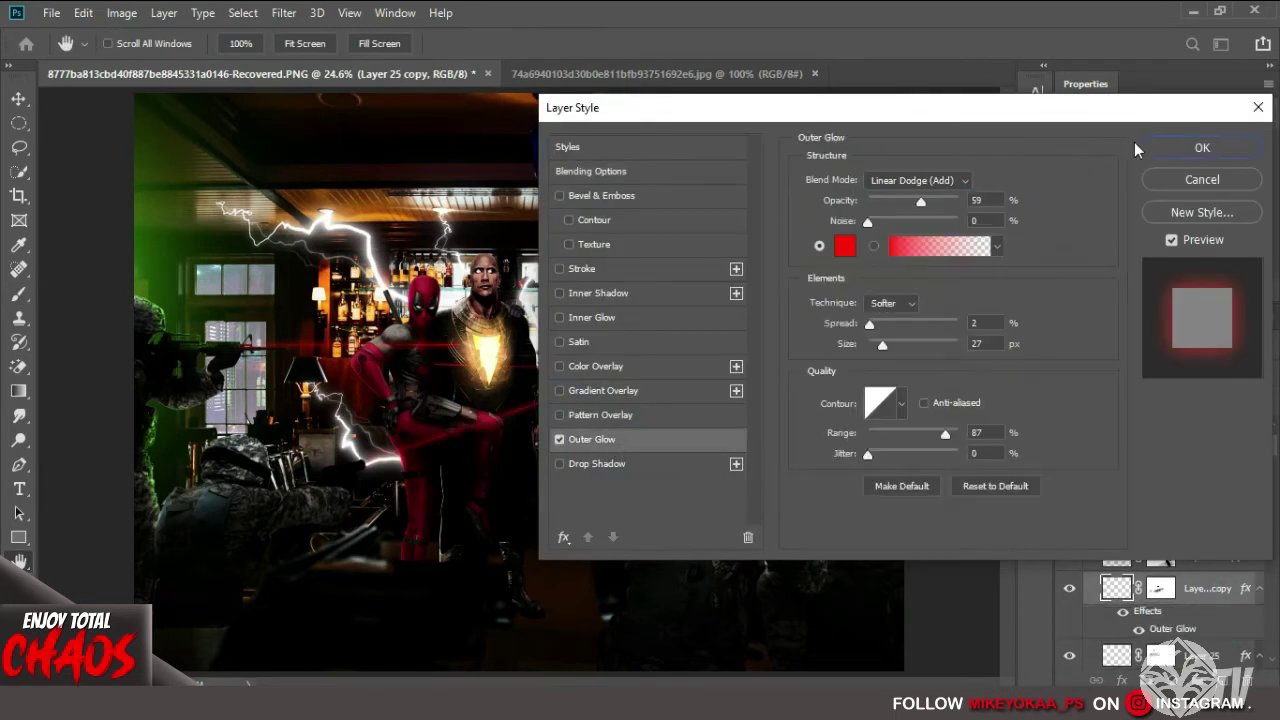
pyautogui.click(1202, 147)
pyautogui.hotkey('ctrl', 'j')
# Confirm matching red outer glows on the duplicated laser beam layers.
pyautogui.doubleClick(1230, 555)
pyautogui.click(1202, 147)
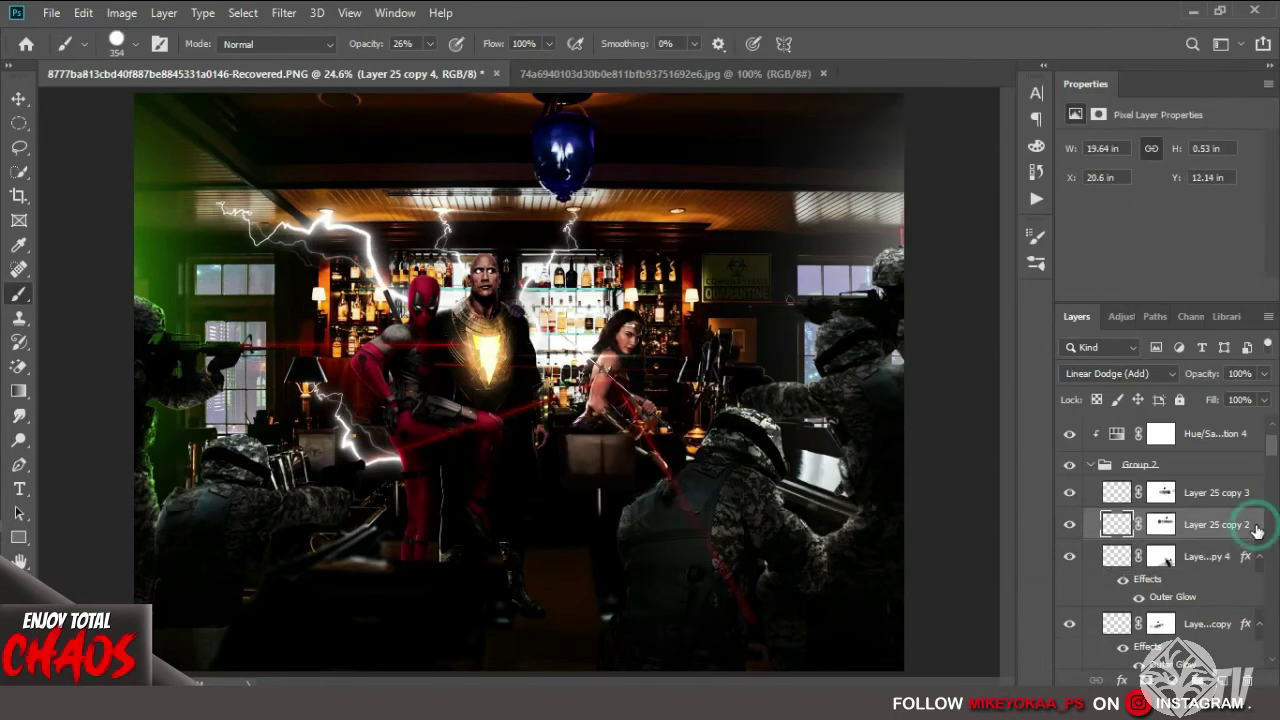
pyautogui.doubleClick(1230, 555)
pyautogui.click(1202, 147)
# Give Layer 25 copy 3 a red Linear Dodge outer glow, 59% opacity, 27 px.
pyautogui.doubleClick(1230, 555)
pyautogui.click(592, 439)
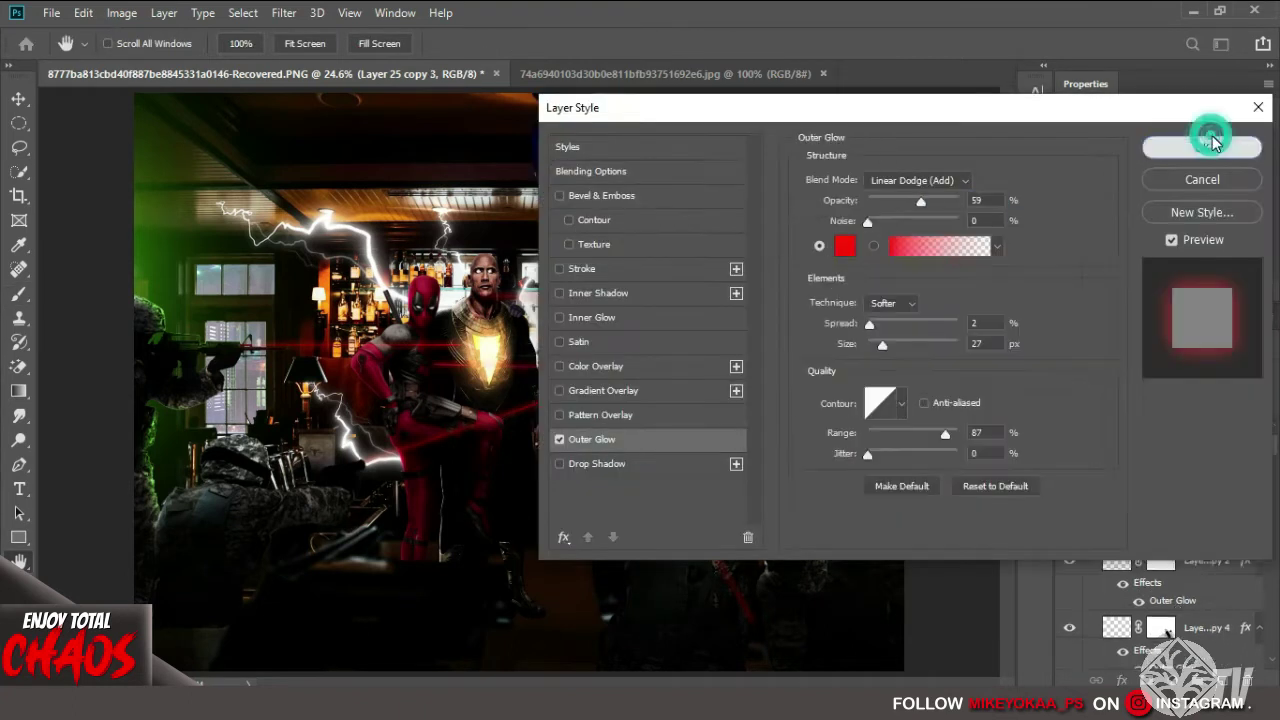
pyautogui.click(1202, 147)
pyautogui.click(1086, 467)
pyautogui.hotkey('alt', '[')
pyautogui.hotkey('alt', '[')
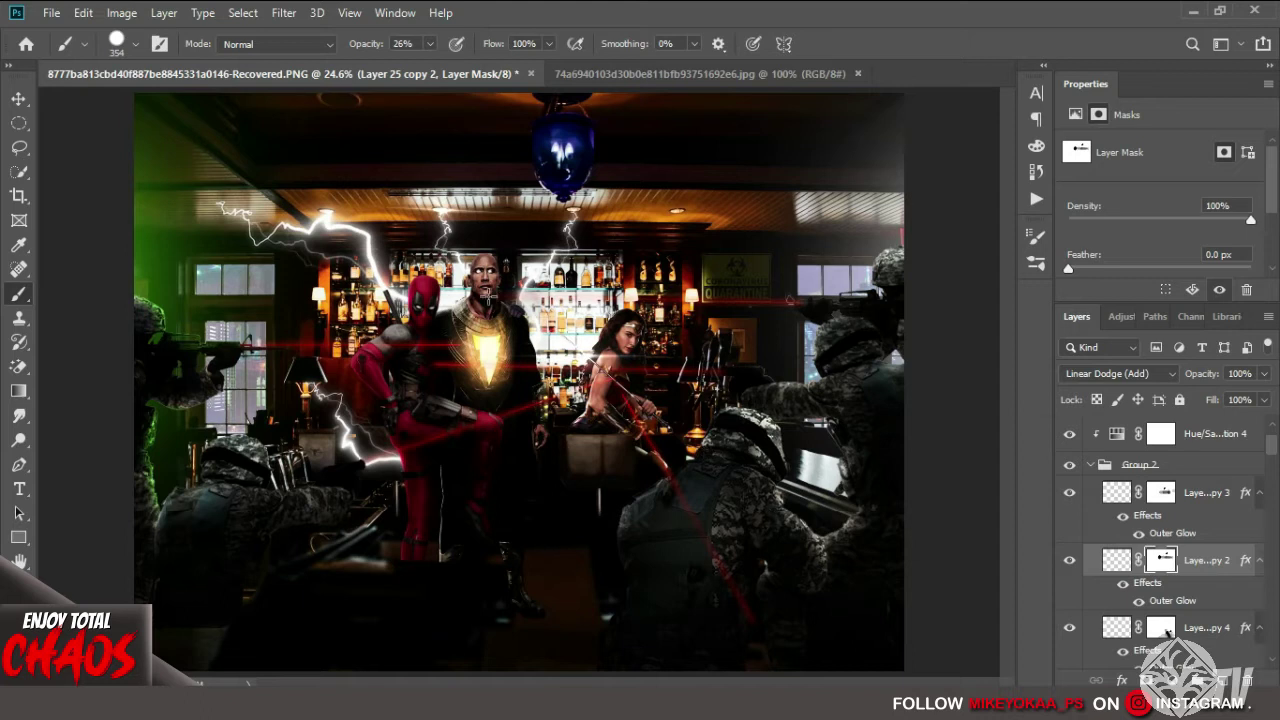
# Set the brush opacity to 97% and nudge the red laser glow into place.
pyautogui.hotkey('alt', '[')
pyautogui.rightClick(955, 533)
pyautogui.write('97')
pyautogui.press('Escape')
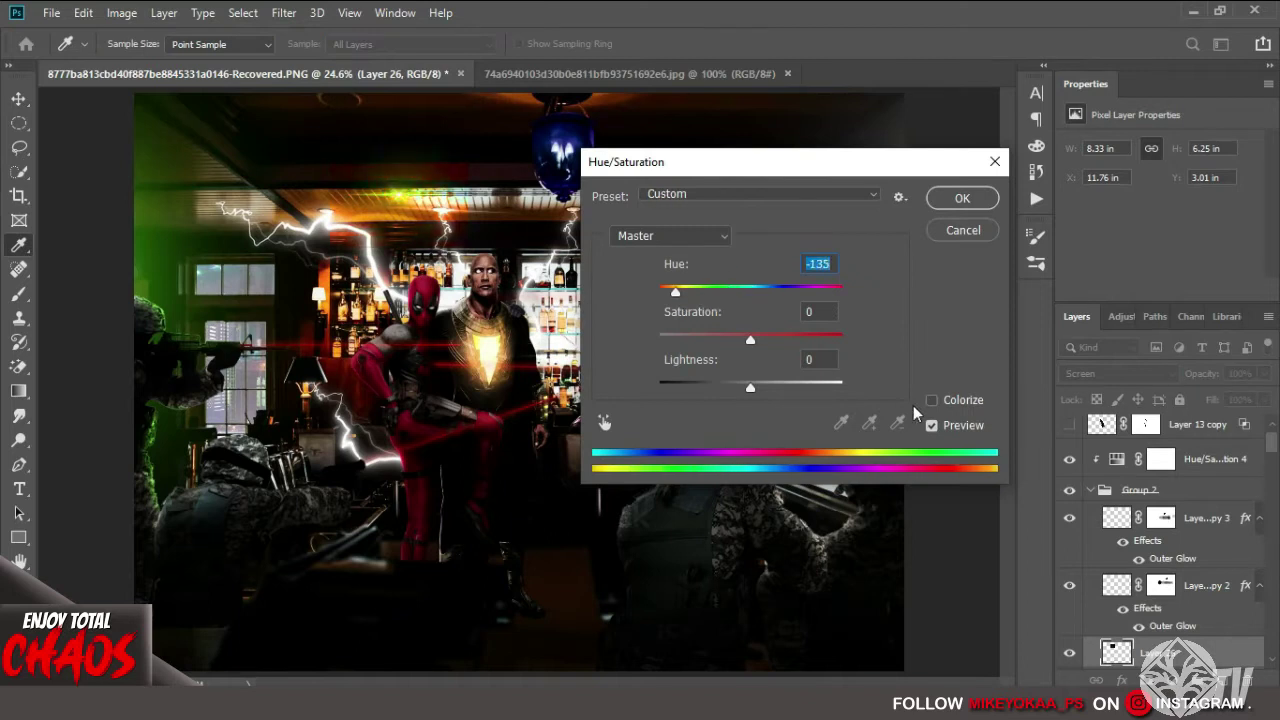
pyautogui.moveTo(745, 341); pyautogui.dragTo(770, 341)
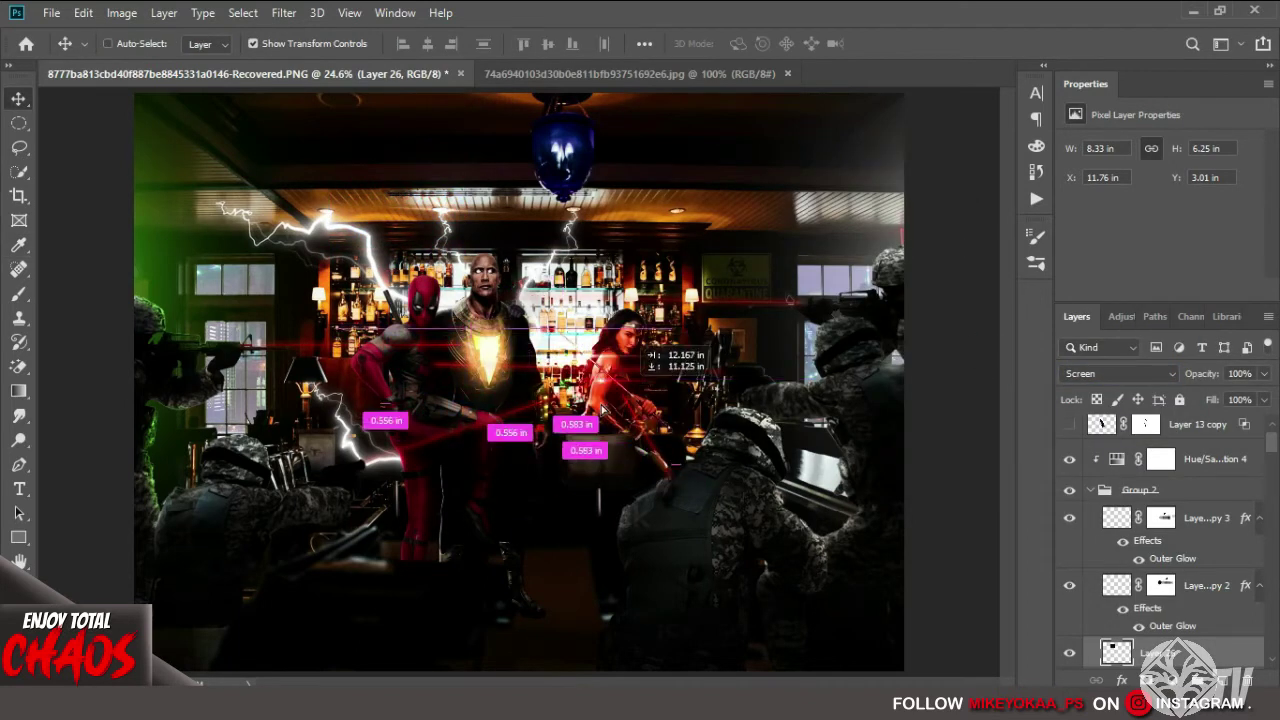
# Set Layer 26 to Screen with Blend If, scale it, and Alt-drag a copy down-right.
pyautogui.scroll(-1, 1248, 622)
pyautogui.doubleClick(1248, 621)
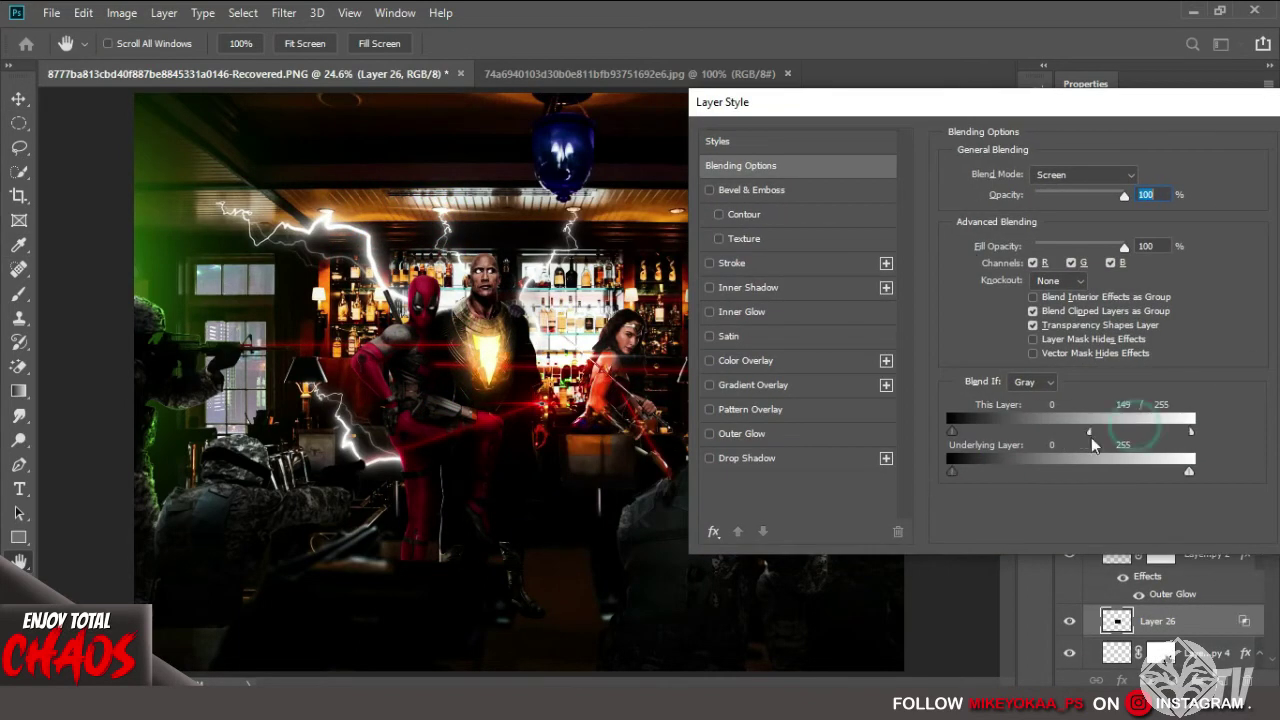
pyautogui.press('Return')
pyautogui.hotkey('ctrl', 't')
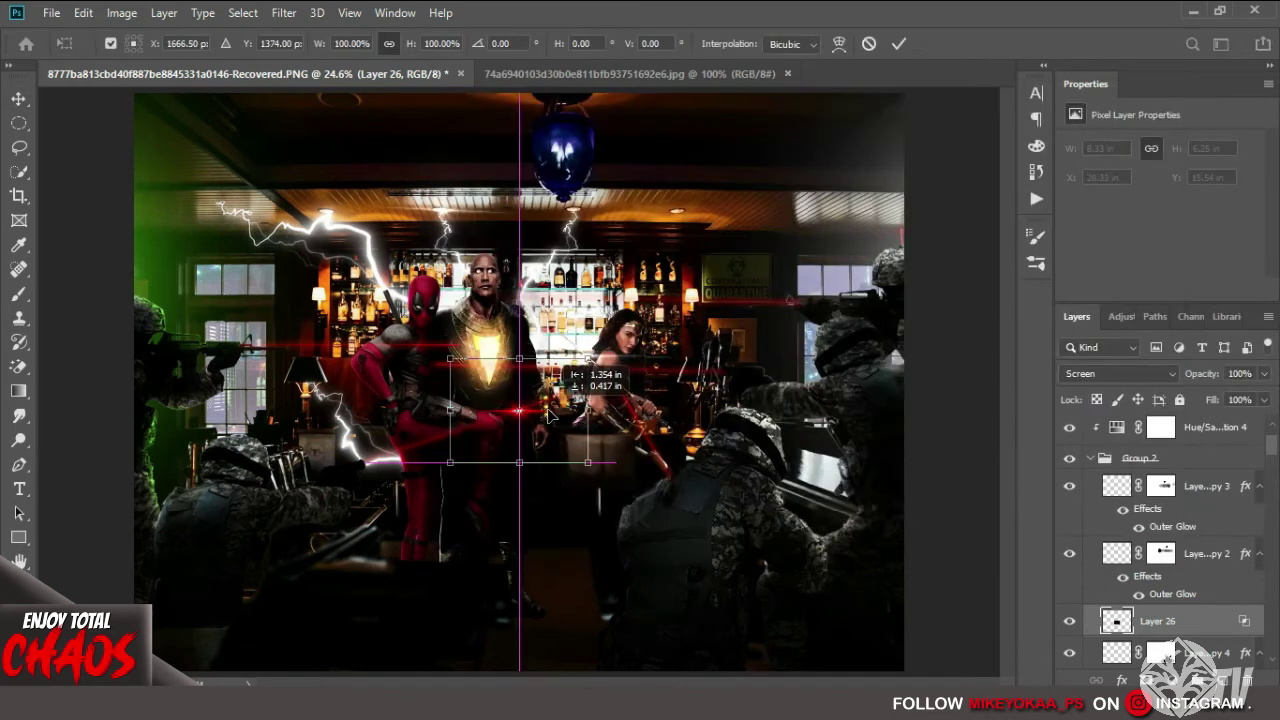
pyautogui.press('Return')
pyautogui.moveTo(569, 337); pyautogui.dragTo(716, 402)
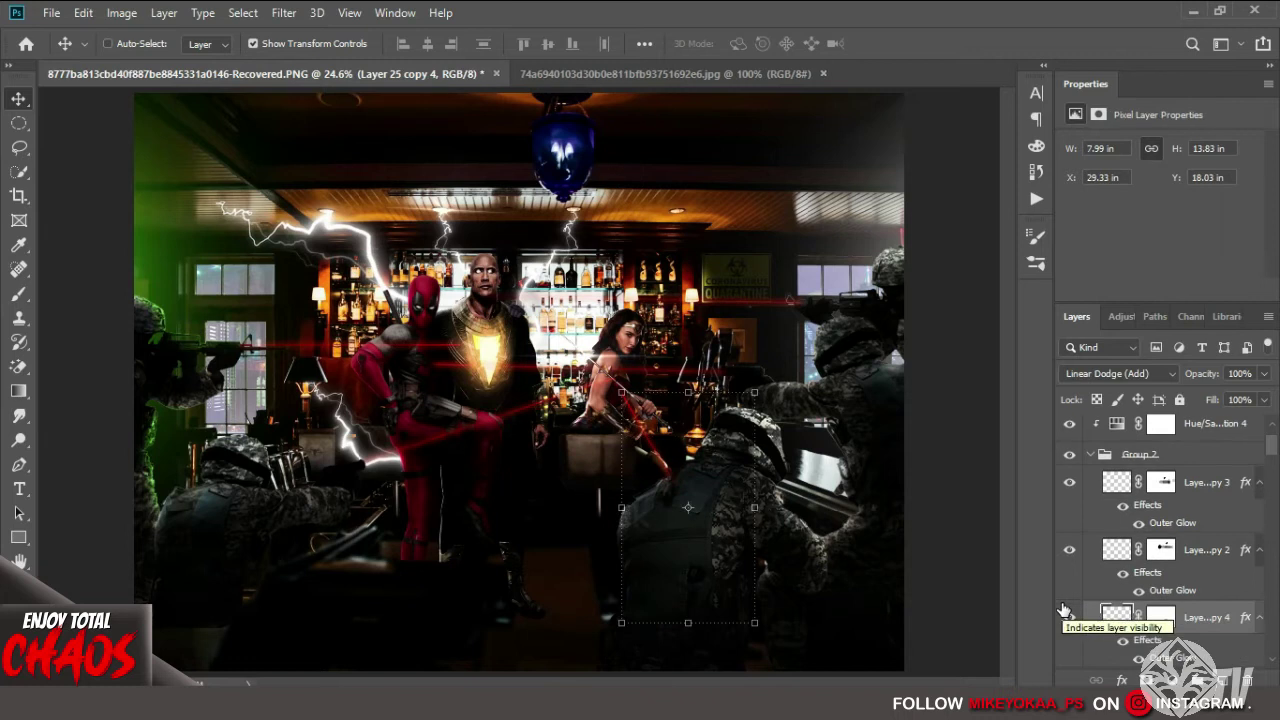
# Bring the orange flare into RED NOTICE at left, Screen mode, scaled to about 71%.
pyautogui.scroll(5, 1074, 557)
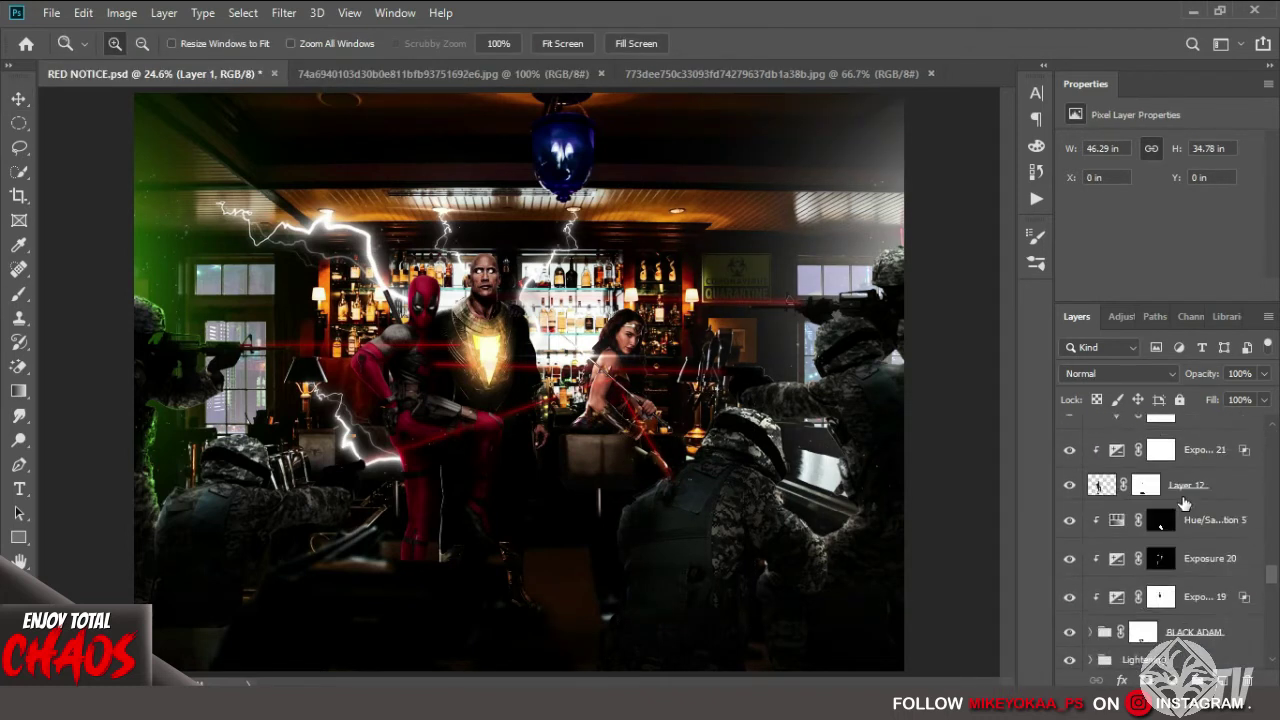
pyautogui.scroll(5, 1080, 560)
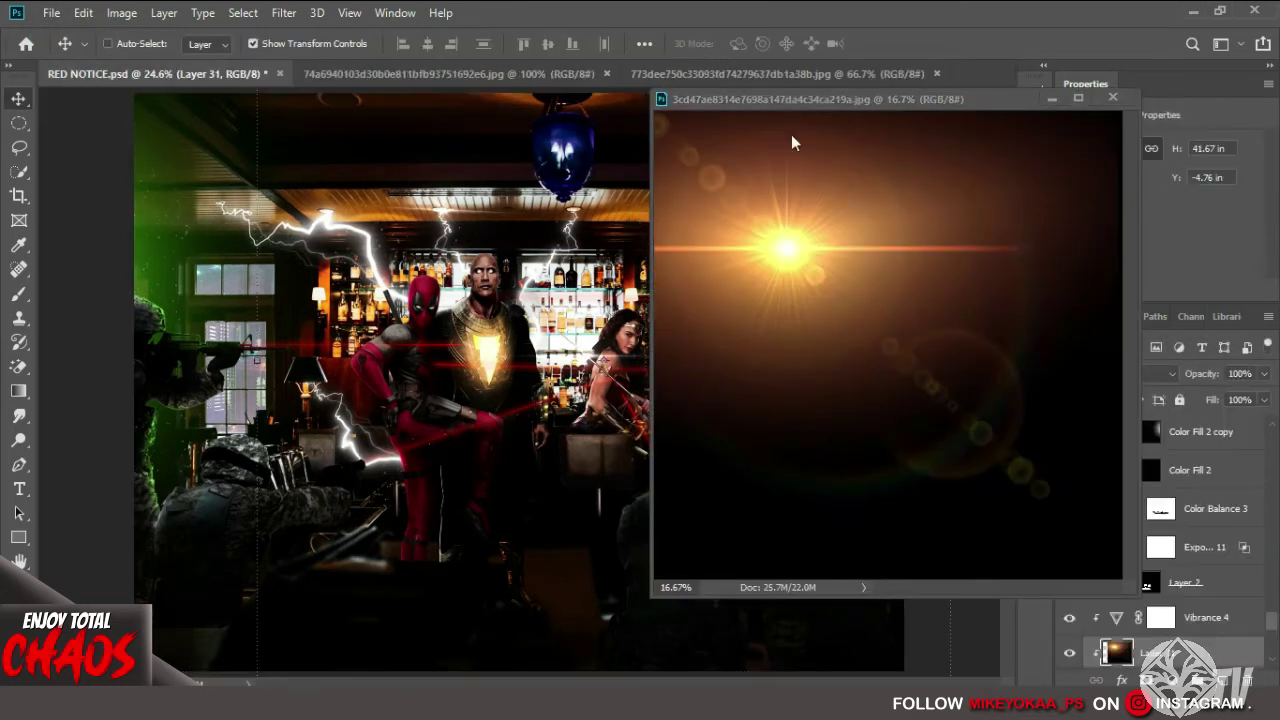
pyautogui.moveTo(791, 137); pyautogui.dragTo(206, 321)
pyautogui.click(1120, 373)
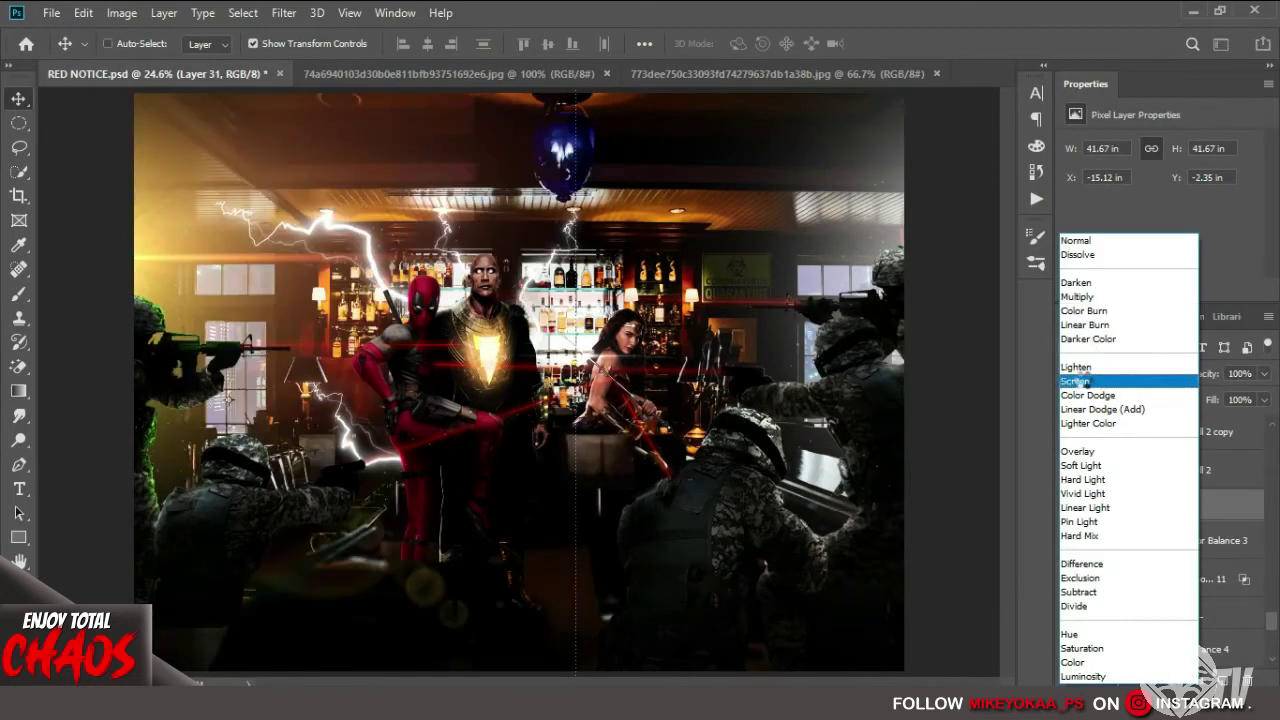
pyautogui.click(1100, 377)
pyautogui.hotkey('ctrl', 't')
pyautogui.moveTo(286, 329)
pyautogui.mouseDown()
pyautogui.moveTo(193, 368)
pyautogui.moveTo(190, 358)
pyautogui.mouseUp()
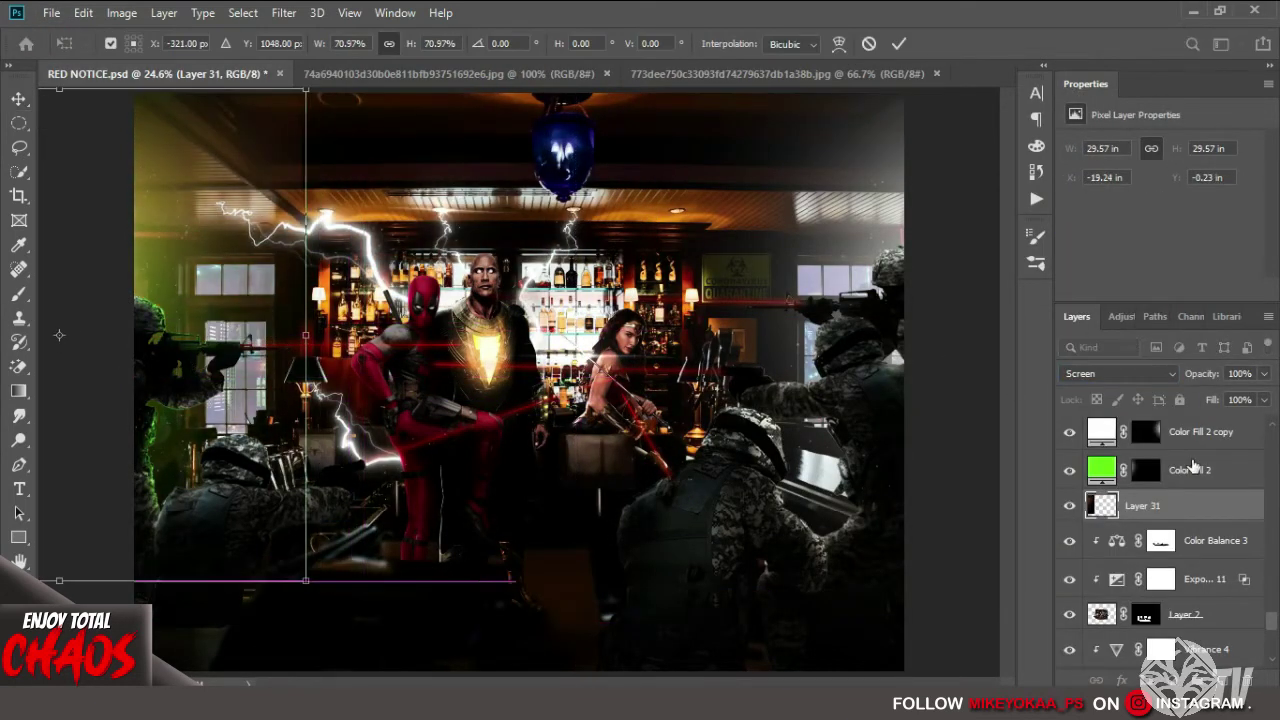
pyautogui.press('Return')
# Shift the flare's hue to green and position it at the upper left, lower in the stack.
pyautogui.click(1175, 680)
pyautogui.click(138, 20)
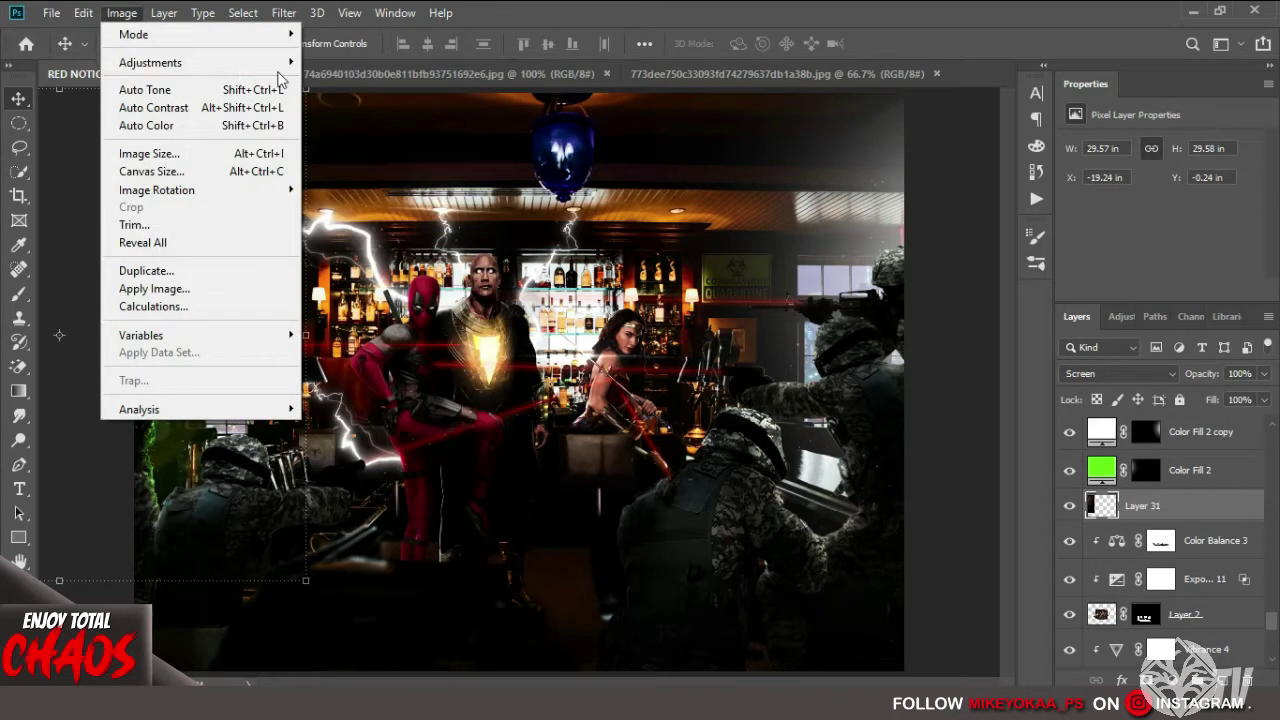
pyautogui.hotkey('ctrl', 'u')
pyautogui.moveTo(737, 291); pyautogui.dragTo(823, 298)
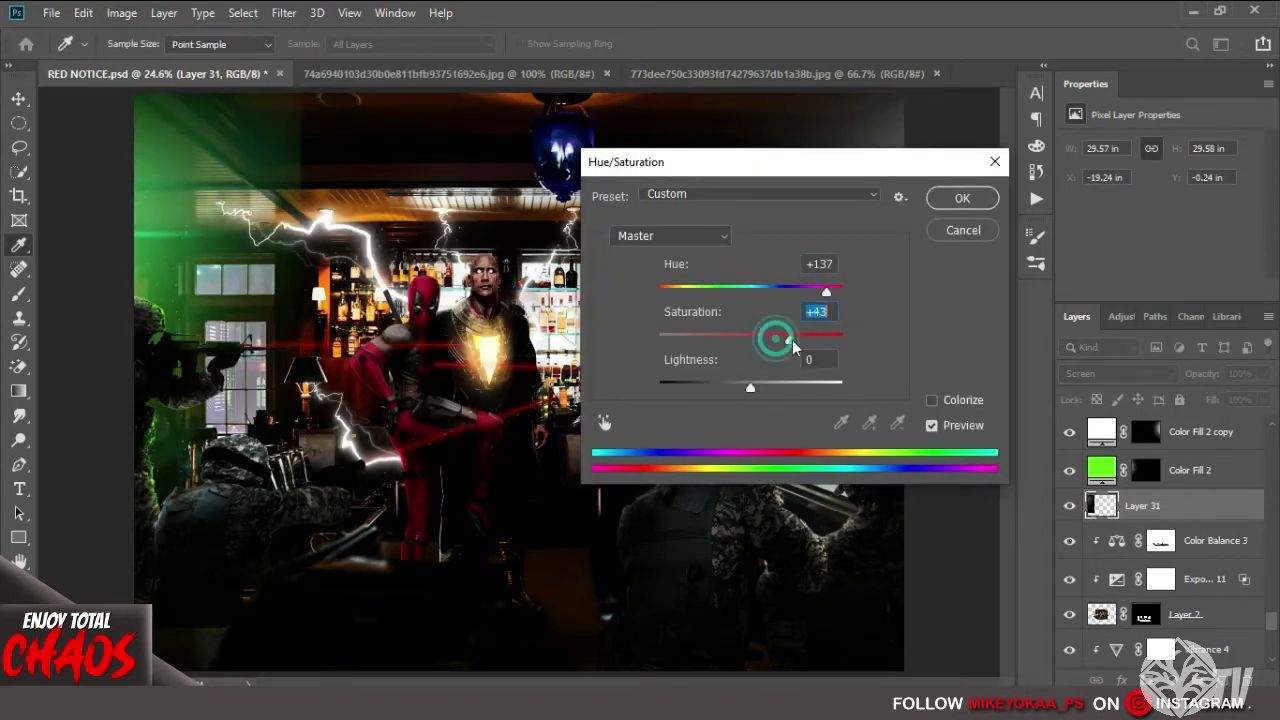
pyautogui.click(962, 198)
pyautogui.moveTo(175, 310)
pyautogui.mouseDown()
pyautogui.moveTo(370, 315)
pyautogui.moveTo(208, 286)
pyautogui.mouseUp()
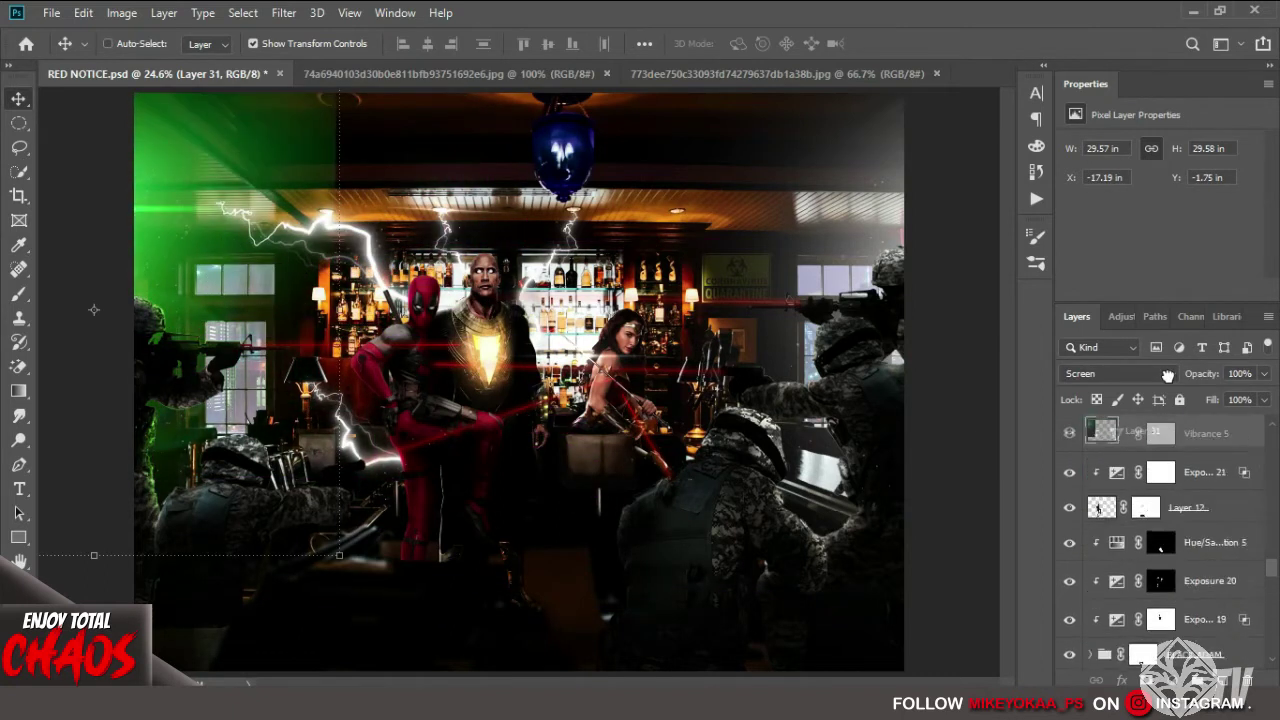
pyautogui.moveTo(1197, 528); pyautogui.dragTo(1150, 440)
pyautogui.moveTo(301, 444)
pyautogui.mouseDown()
pyautogui.moveTo(325, 449)
pyautogui.moveTo(290, 410)
pyautogui.mouseUp()
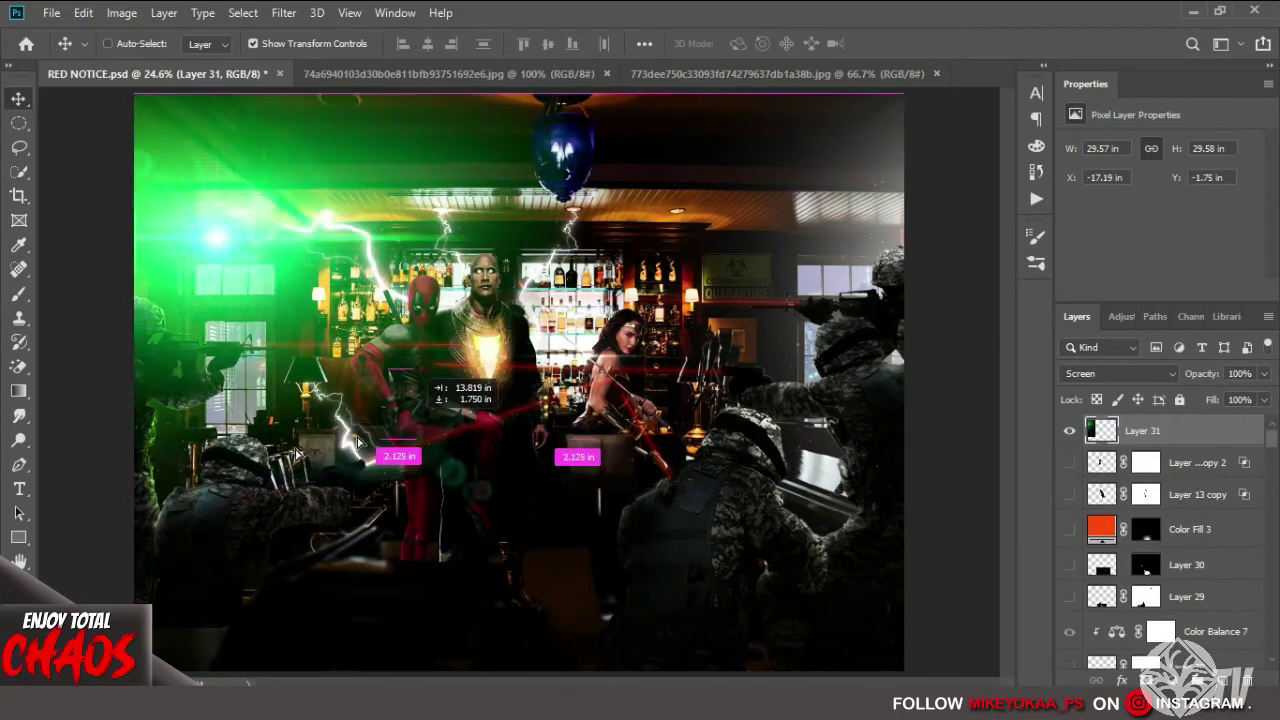
# Mask part of the green glow away with a large soft brush at 74% opacity.
pyautogui.press('b')
pyautogui.click(1138, 680)
pyautogui.rightClick(843, 398)
pyautogui.moveTo(843, 398); pyautogui.dragTo(858, 398)
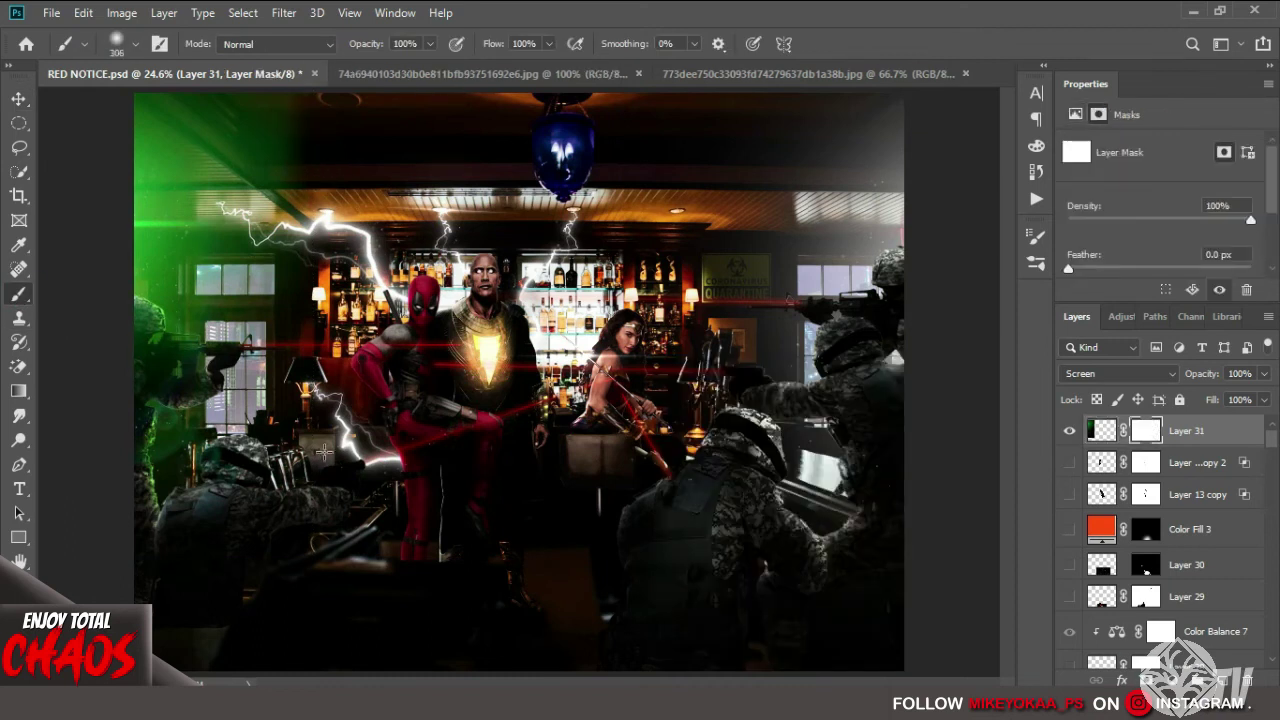
pyautogui.moveTo(145, 290); pyautogui.dragTo(136, 367)
pyautogui.rightClick(551, 237)
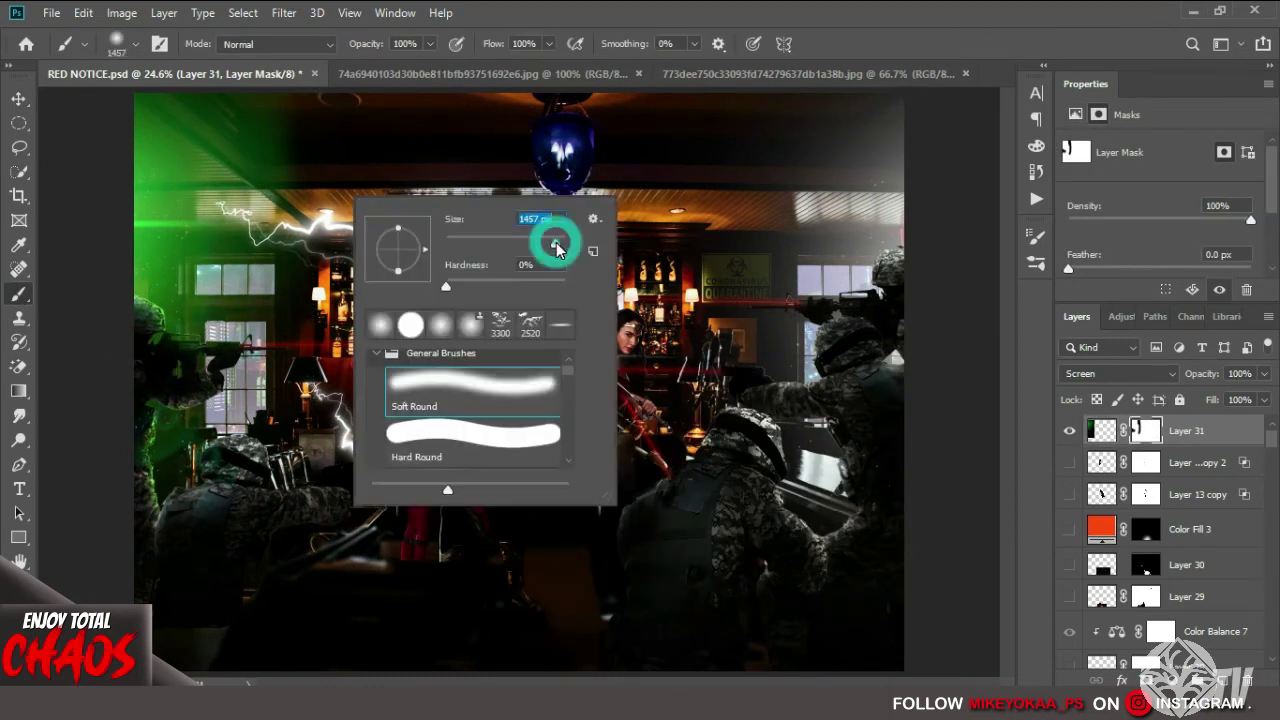
pyautogui.moveTo(551, 237); pyautogui.dragTo(600, 237)
pyautogui.moveTo(429, 44); pyautogui.dragTo(408, 68)
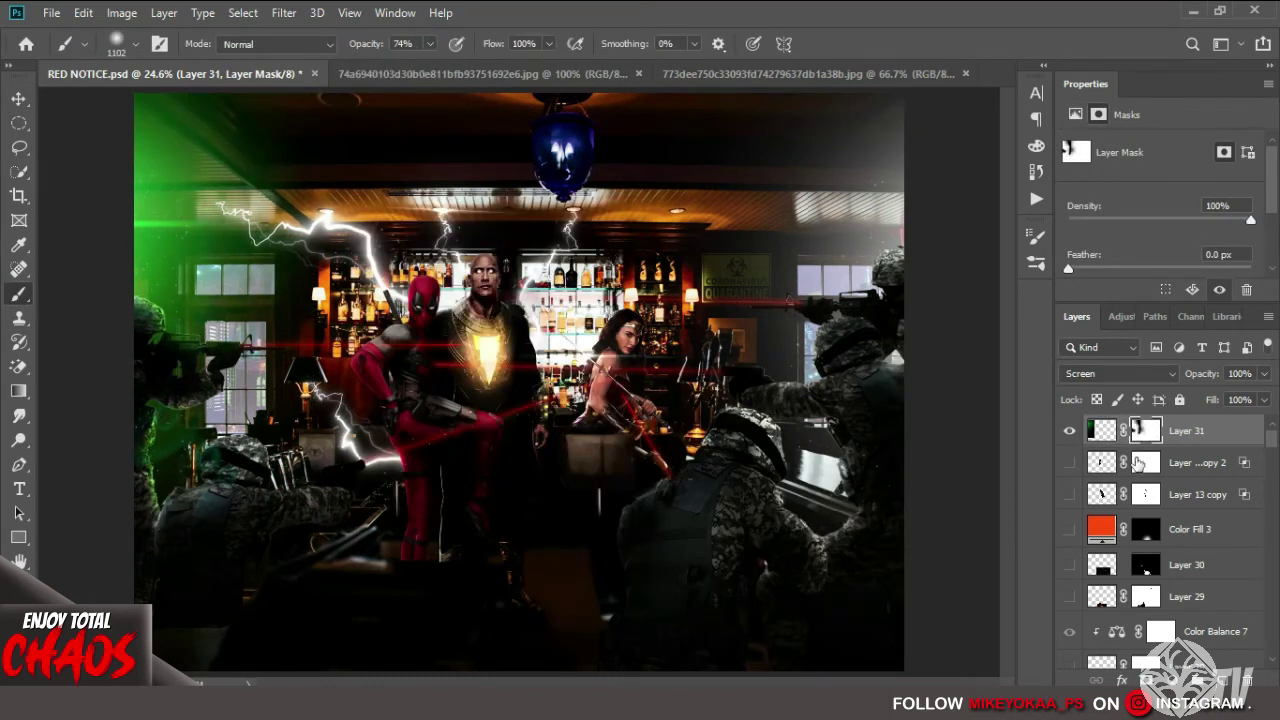
# Duplicate the green flare, flip it horizontally and place it on the right side.
pyautogui.hotkey('ctrl', 'j')
pyautogui.press('v')
pyautogui.hotkey('ctrl', 't')
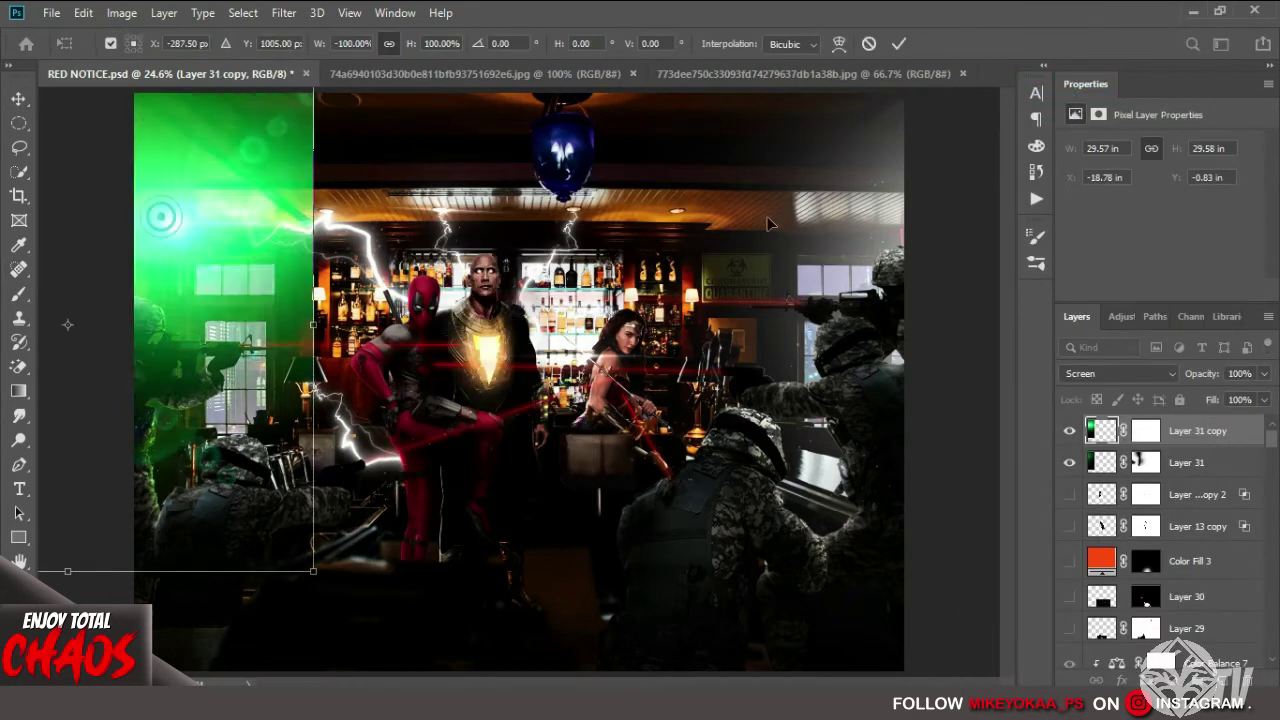
pyautogui.moveTo(220, 242); pyautogui.dragTo(895, 228)
pyautogui.press('Return')
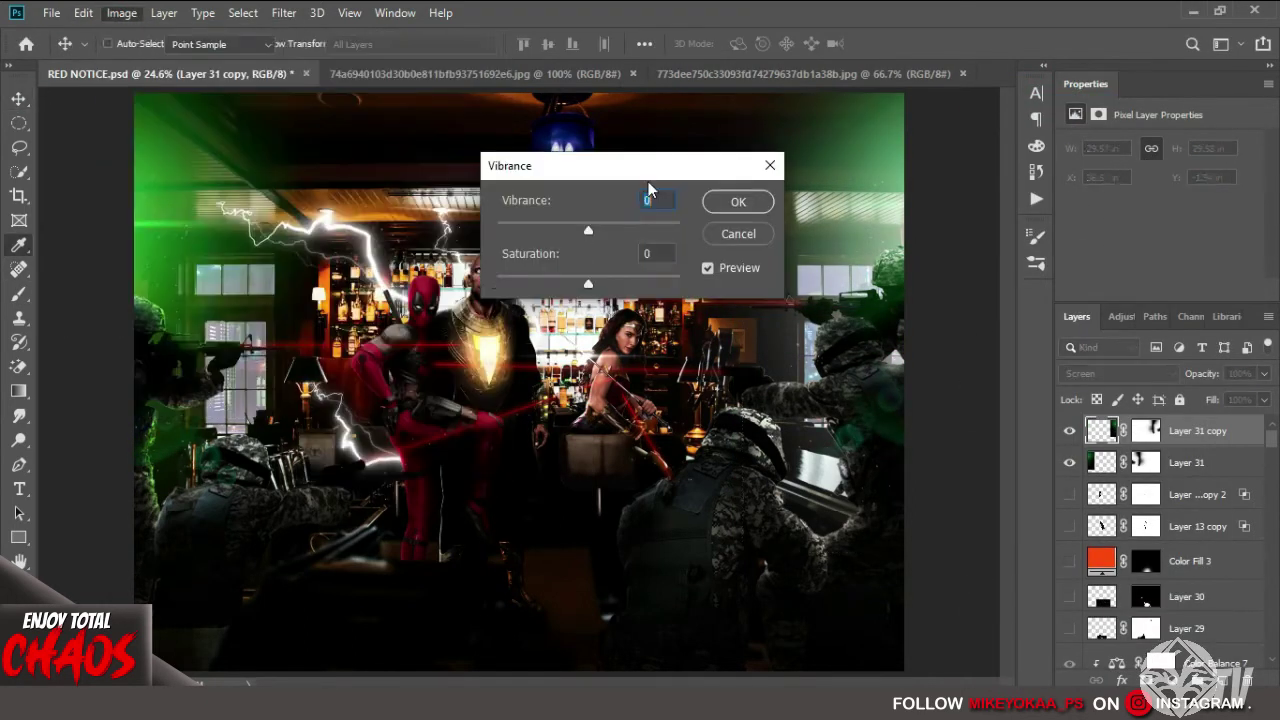
pyautogui.hotkey('alt', '[')
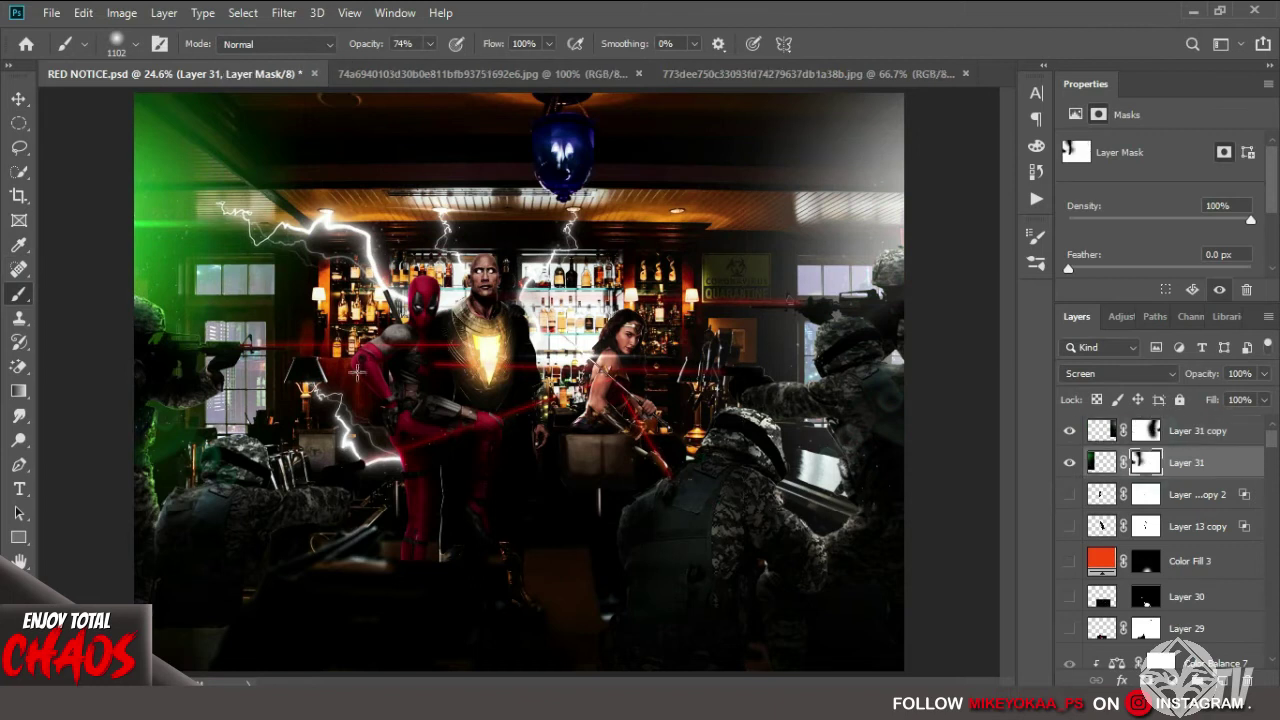
# Add a Color Balance adjustment with midtones Red +27 and Blue +4.
pyautogui.click(1101, 430)
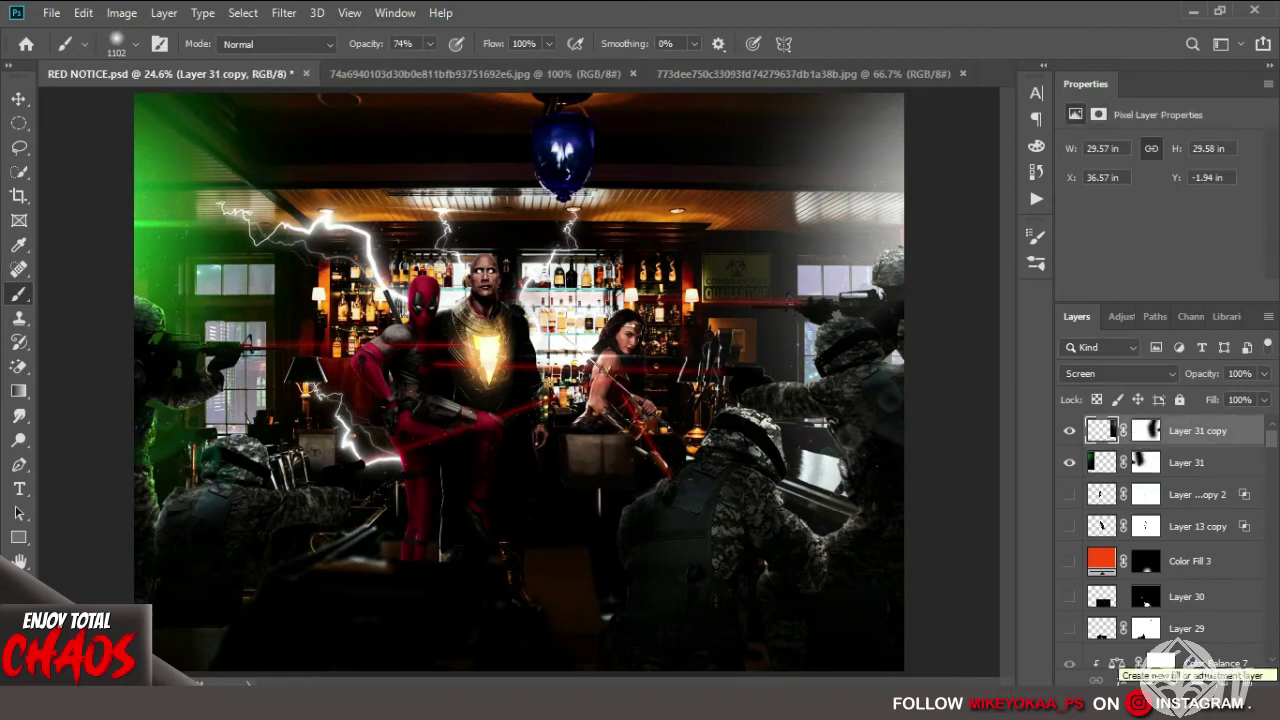
pyautogui.click(1120, 681)
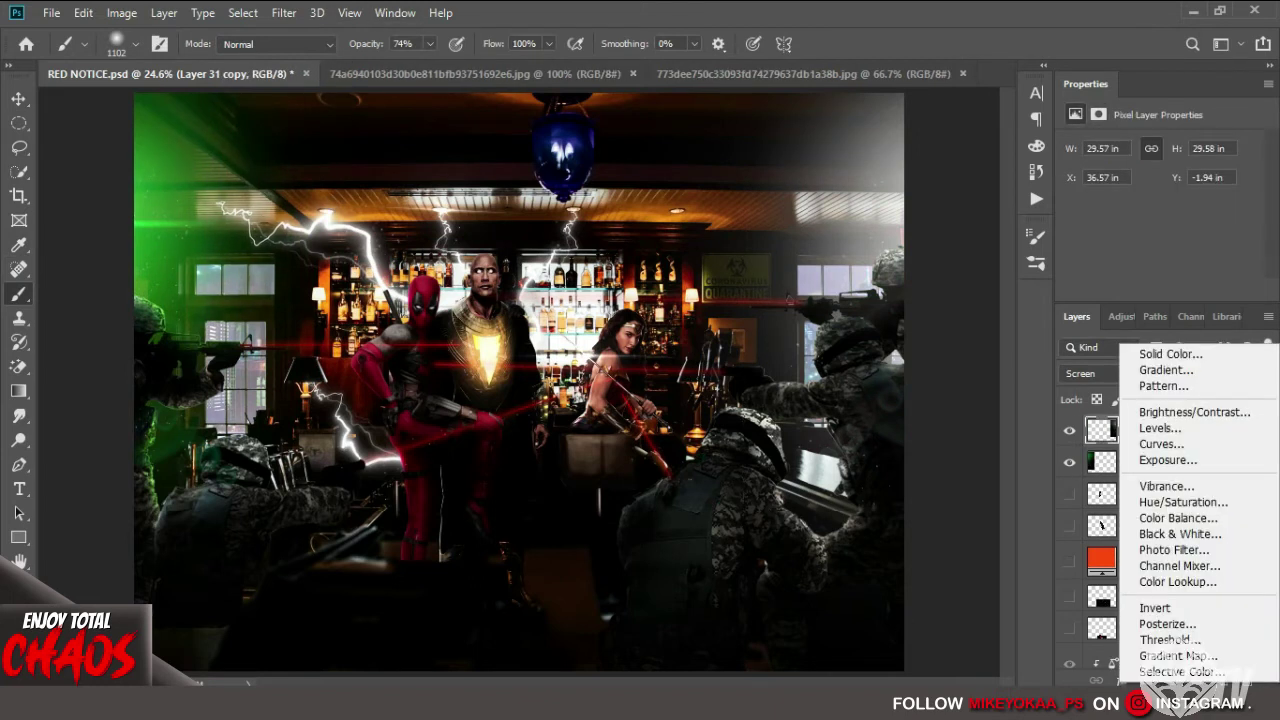
pyautogui.click(1177, 519)
pyautogui.moveTo(1134, 186); pyautogui.dragTo(1145, 190)
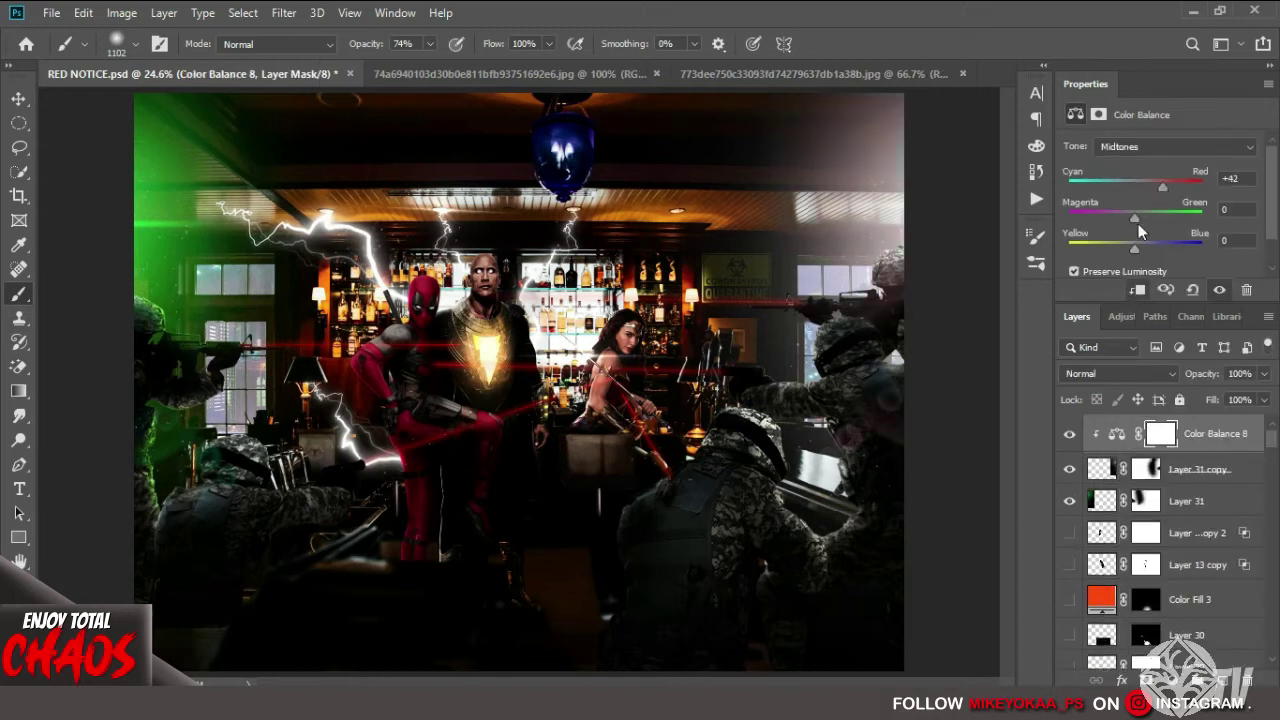
# Add a Photo Filter adjustment set to Green at 59% density.
pyautogui.click(1120, 681)
pyautogui.click(1170, 553)
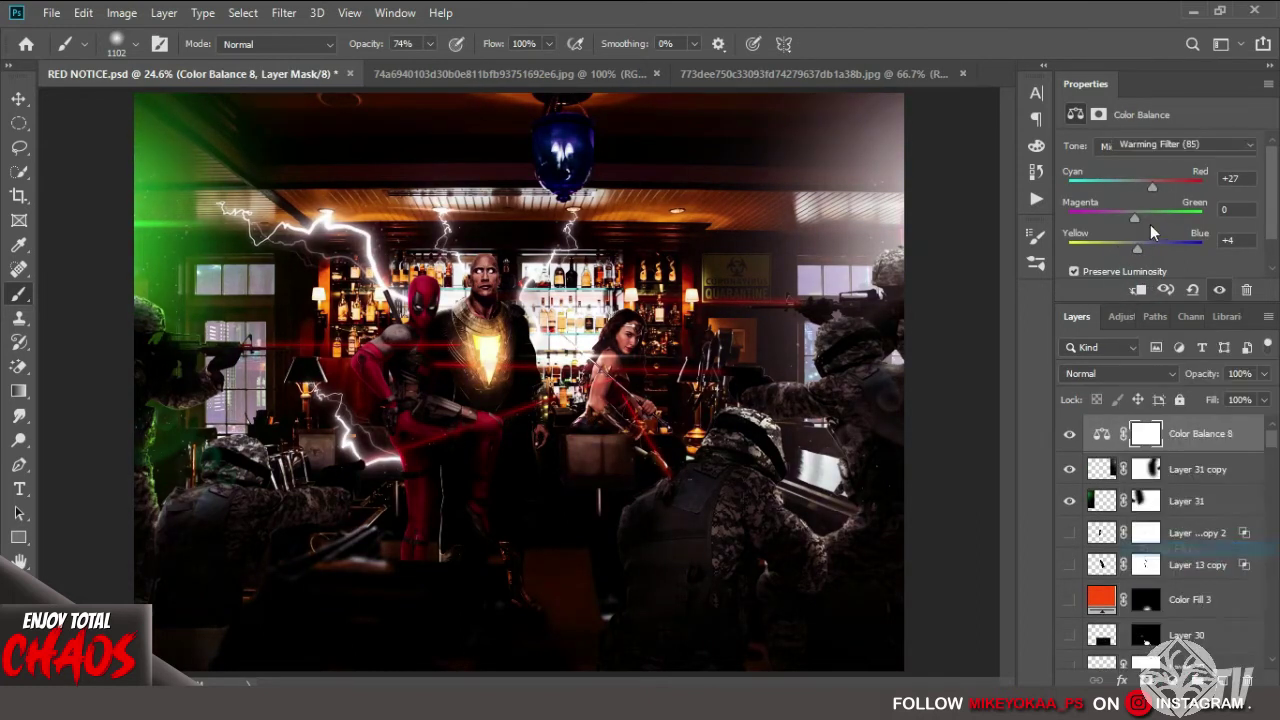
pyautogui.click(1180, 145)
pyautogui.click(1160, 400)
pyautogui.click(1180, 145)
pyautogui.click(1160, 345)
pyautogui.click(1168, 145)
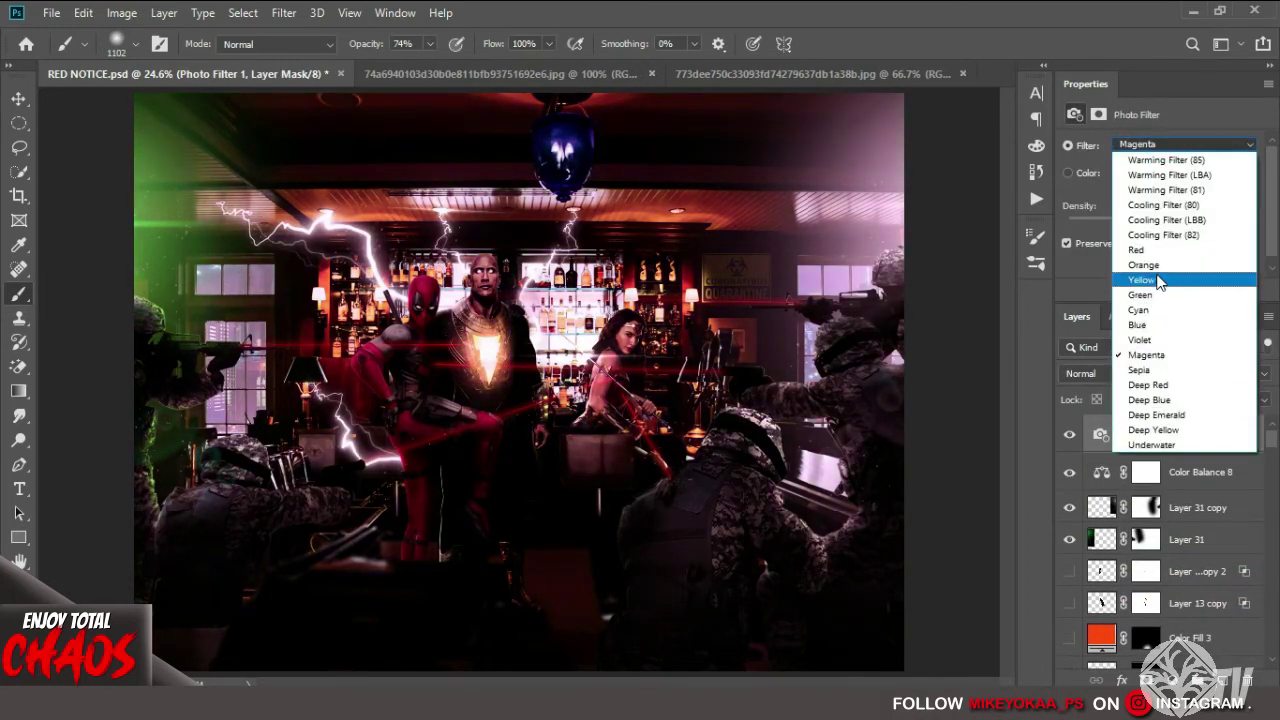
pyautogui.click(1160, 295)
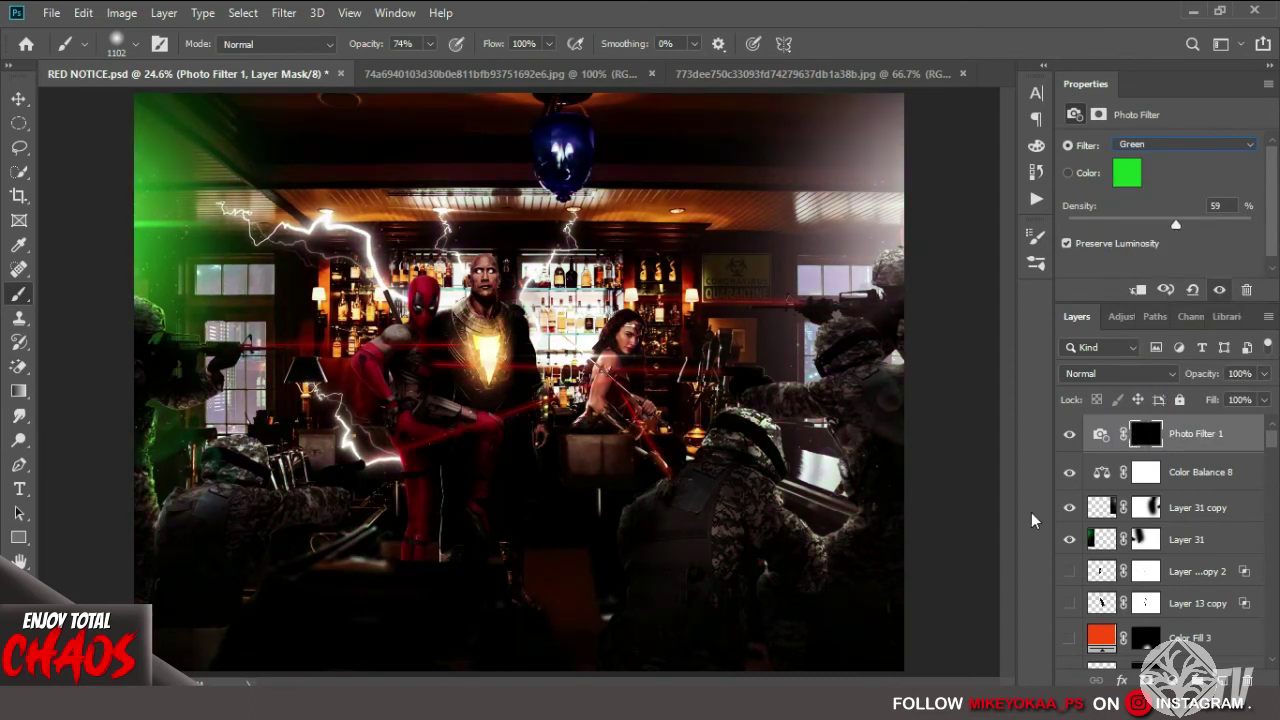
# Set the brush to 100% opacity and target the Color Balance 8 mask.
pyautogui.rightClick(162, 384)
pyautogui.press('Escape')
pyautogui.press('0')
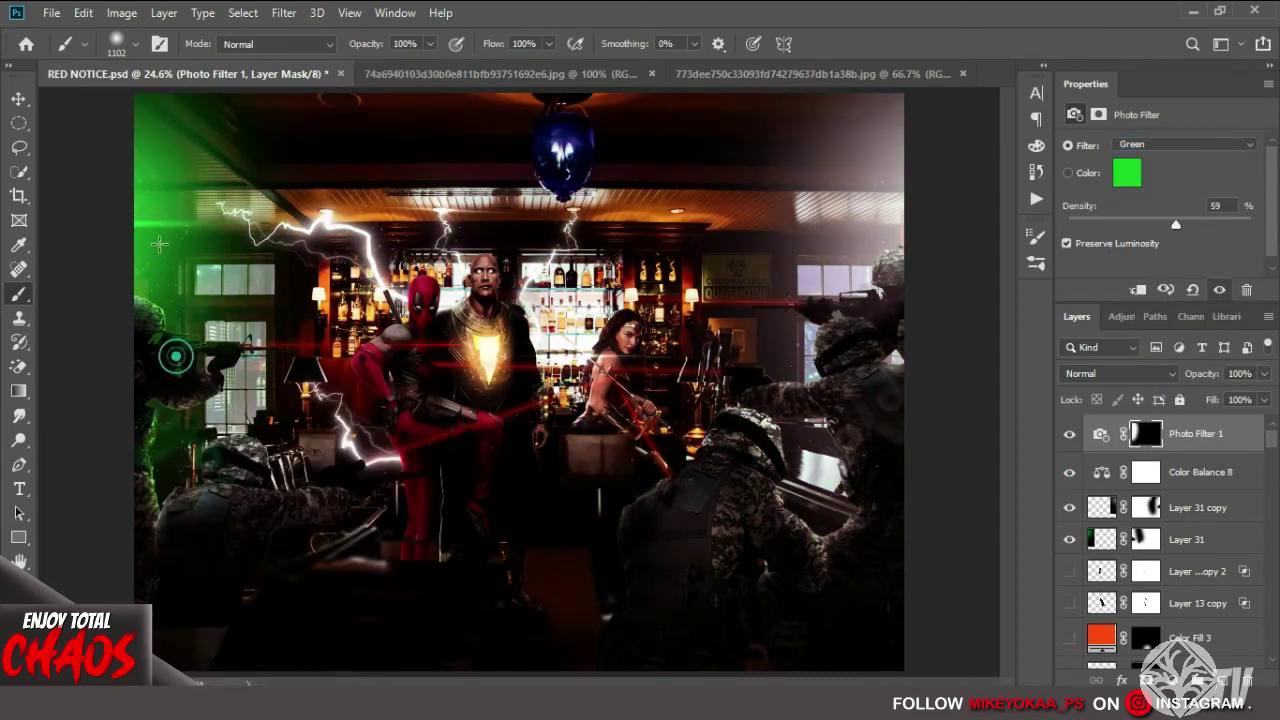
pyautogui.click(1131, 477)
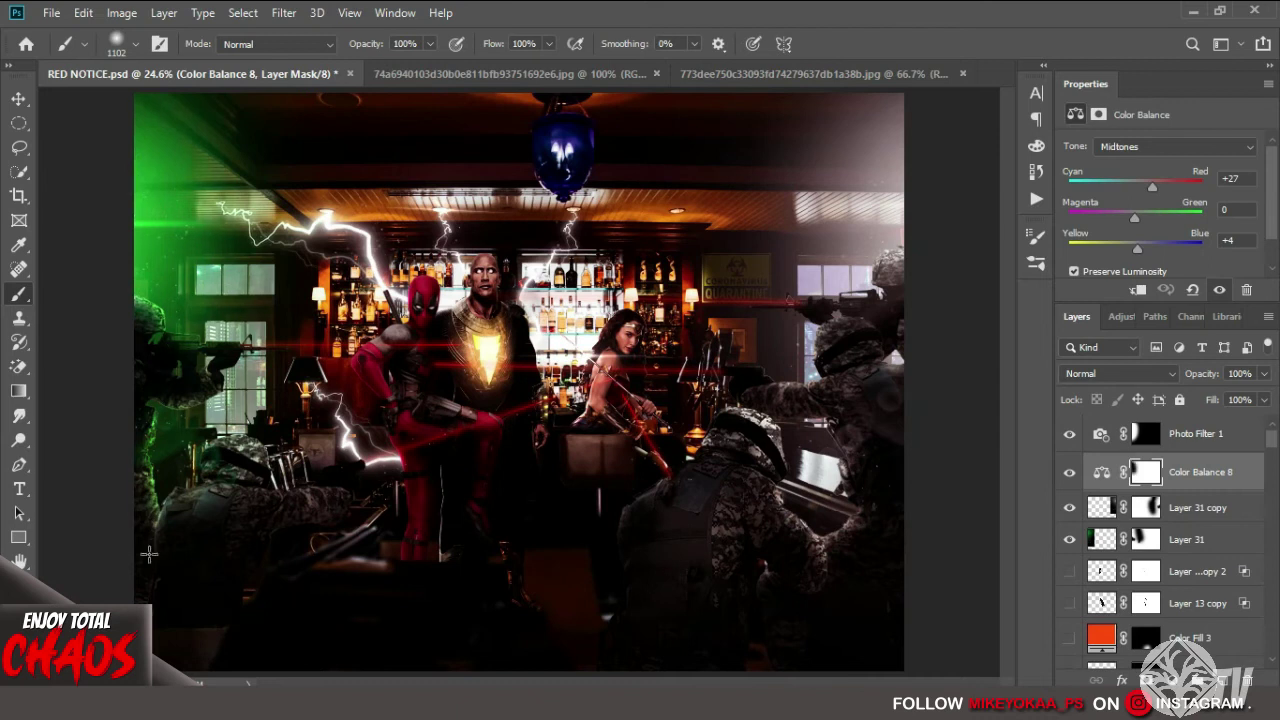